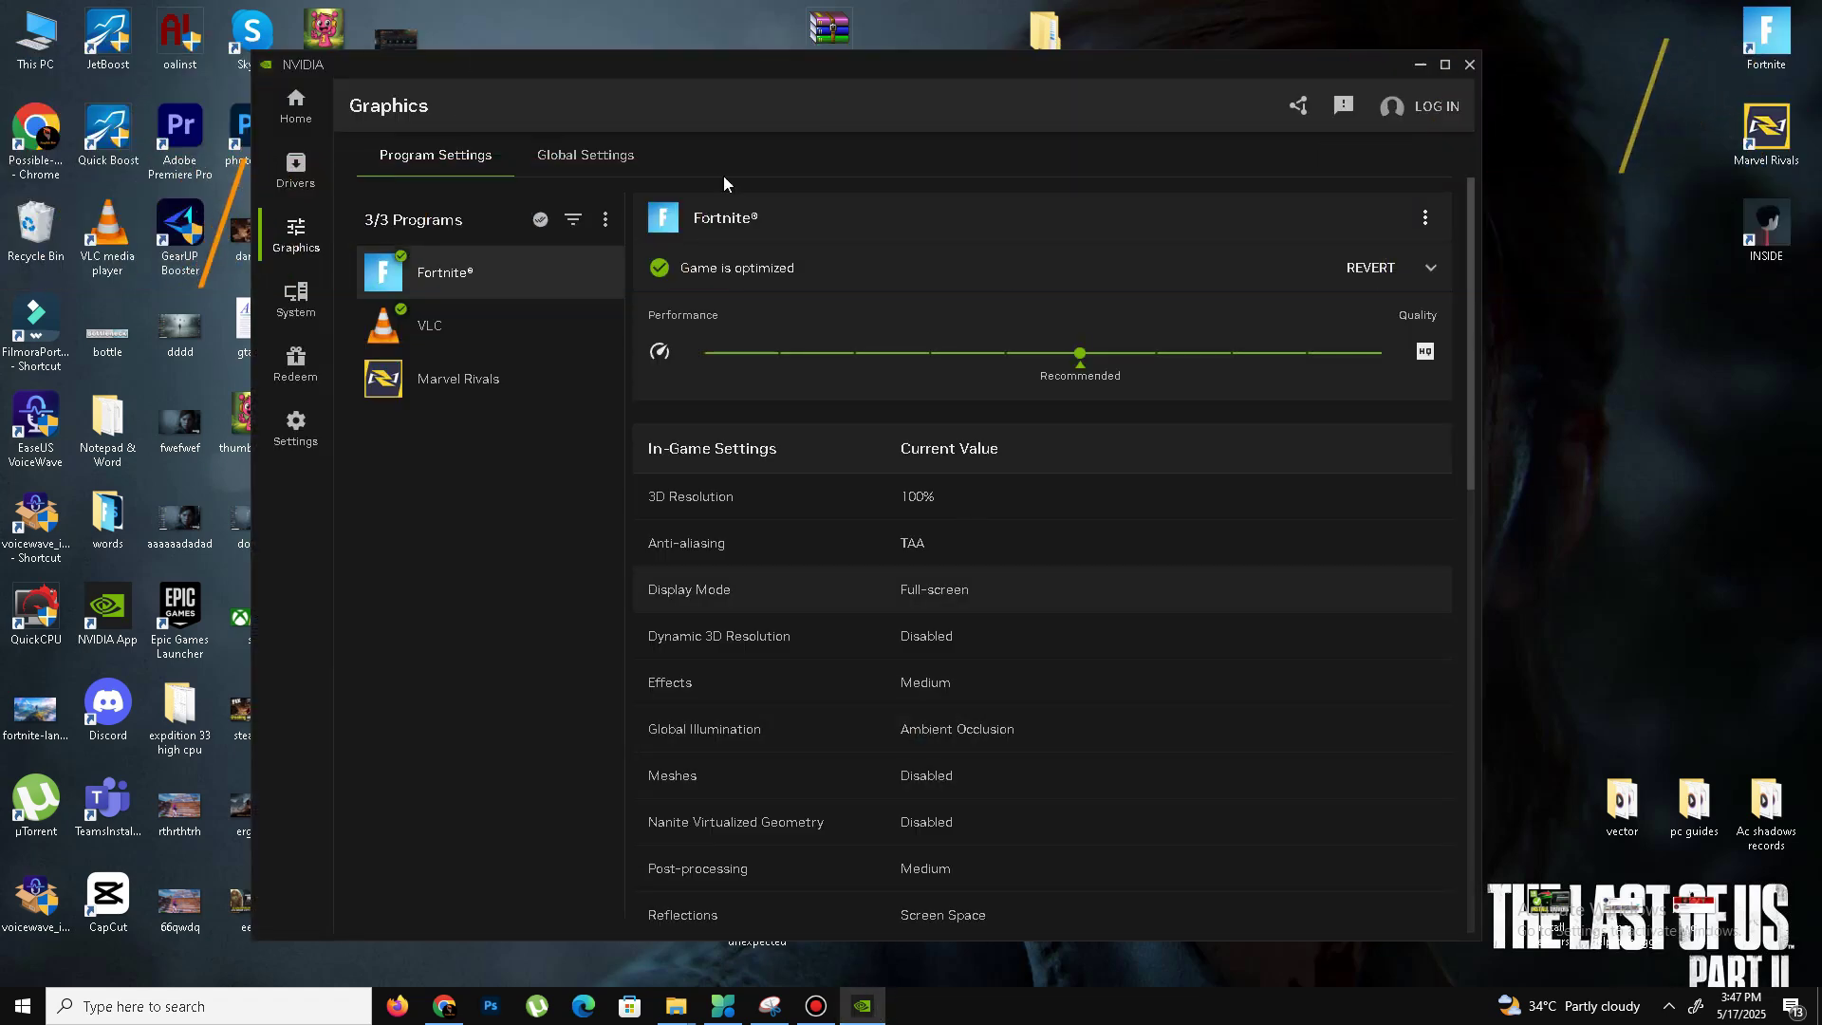
# Check for a newer graphics driver, then review the game graphics settings.
pyautogui.click(304, 186)
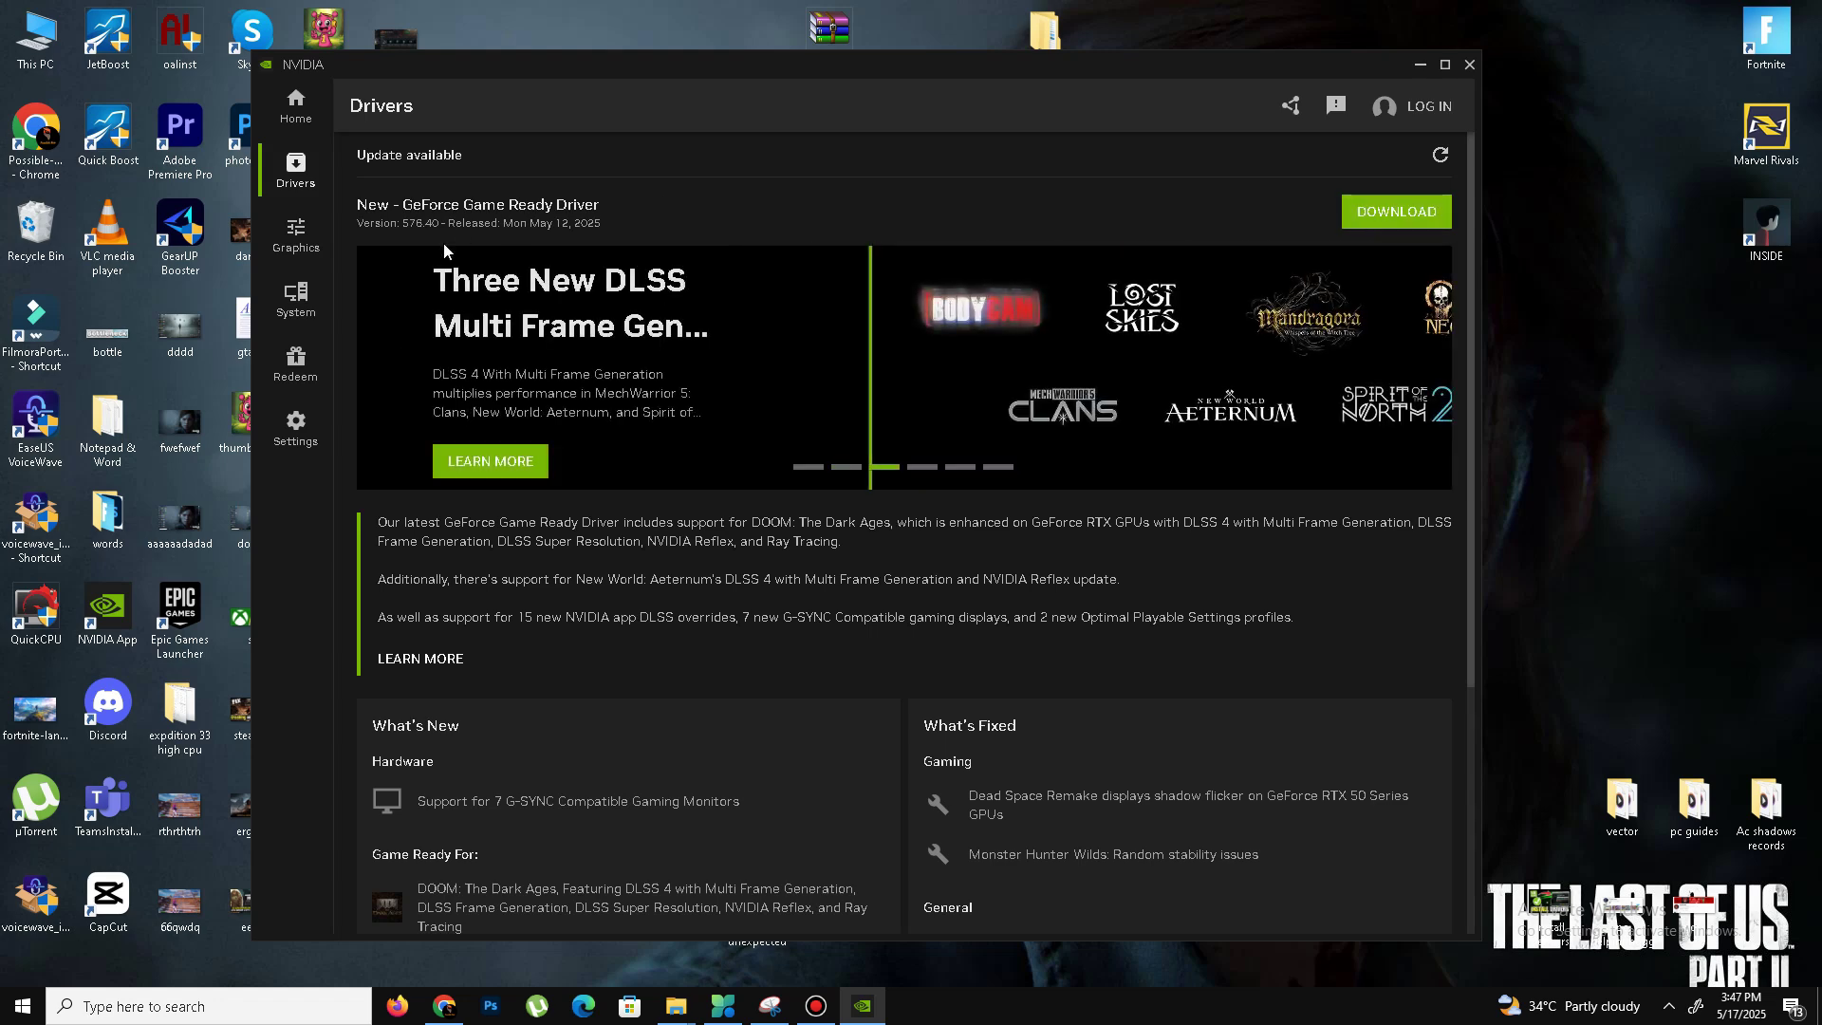
pyautogui.click(302, 251)
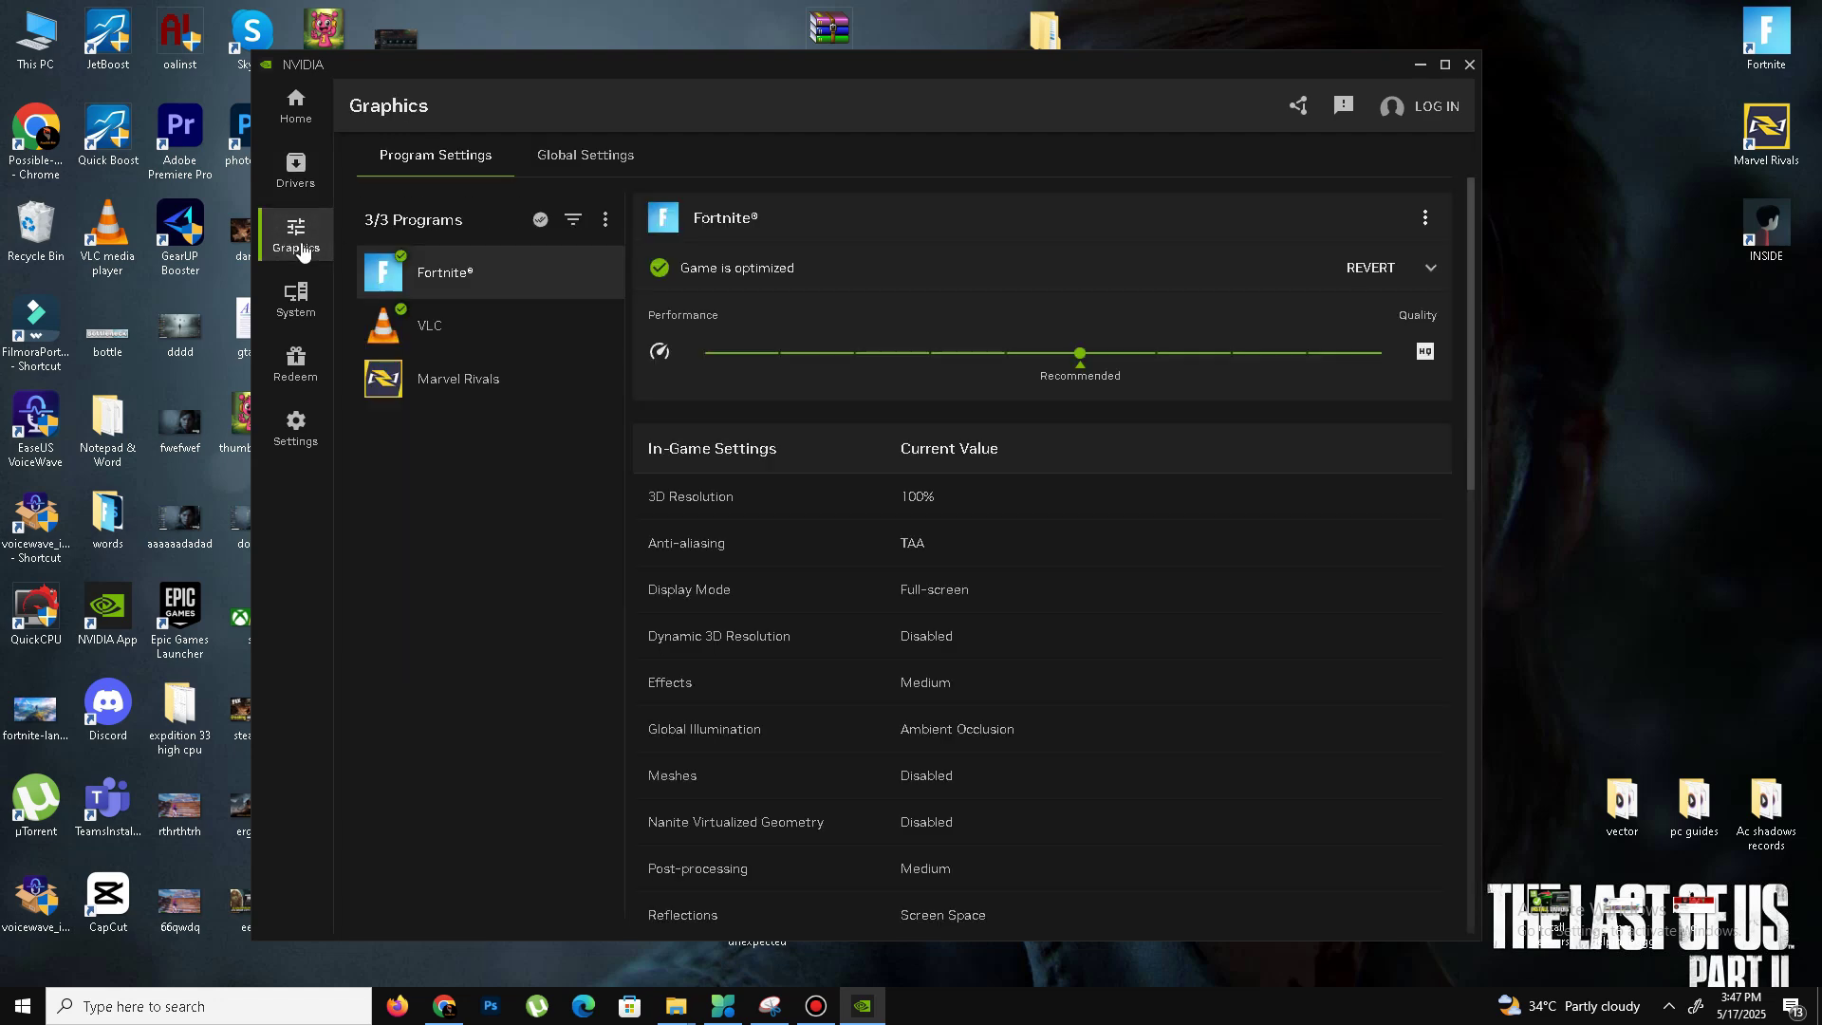
pyautogui.scroll(-5, 1050, 661)
pyautogui.scroll(-7, 1203, 641)
pyautogui.scroll(5, 1203, 637)
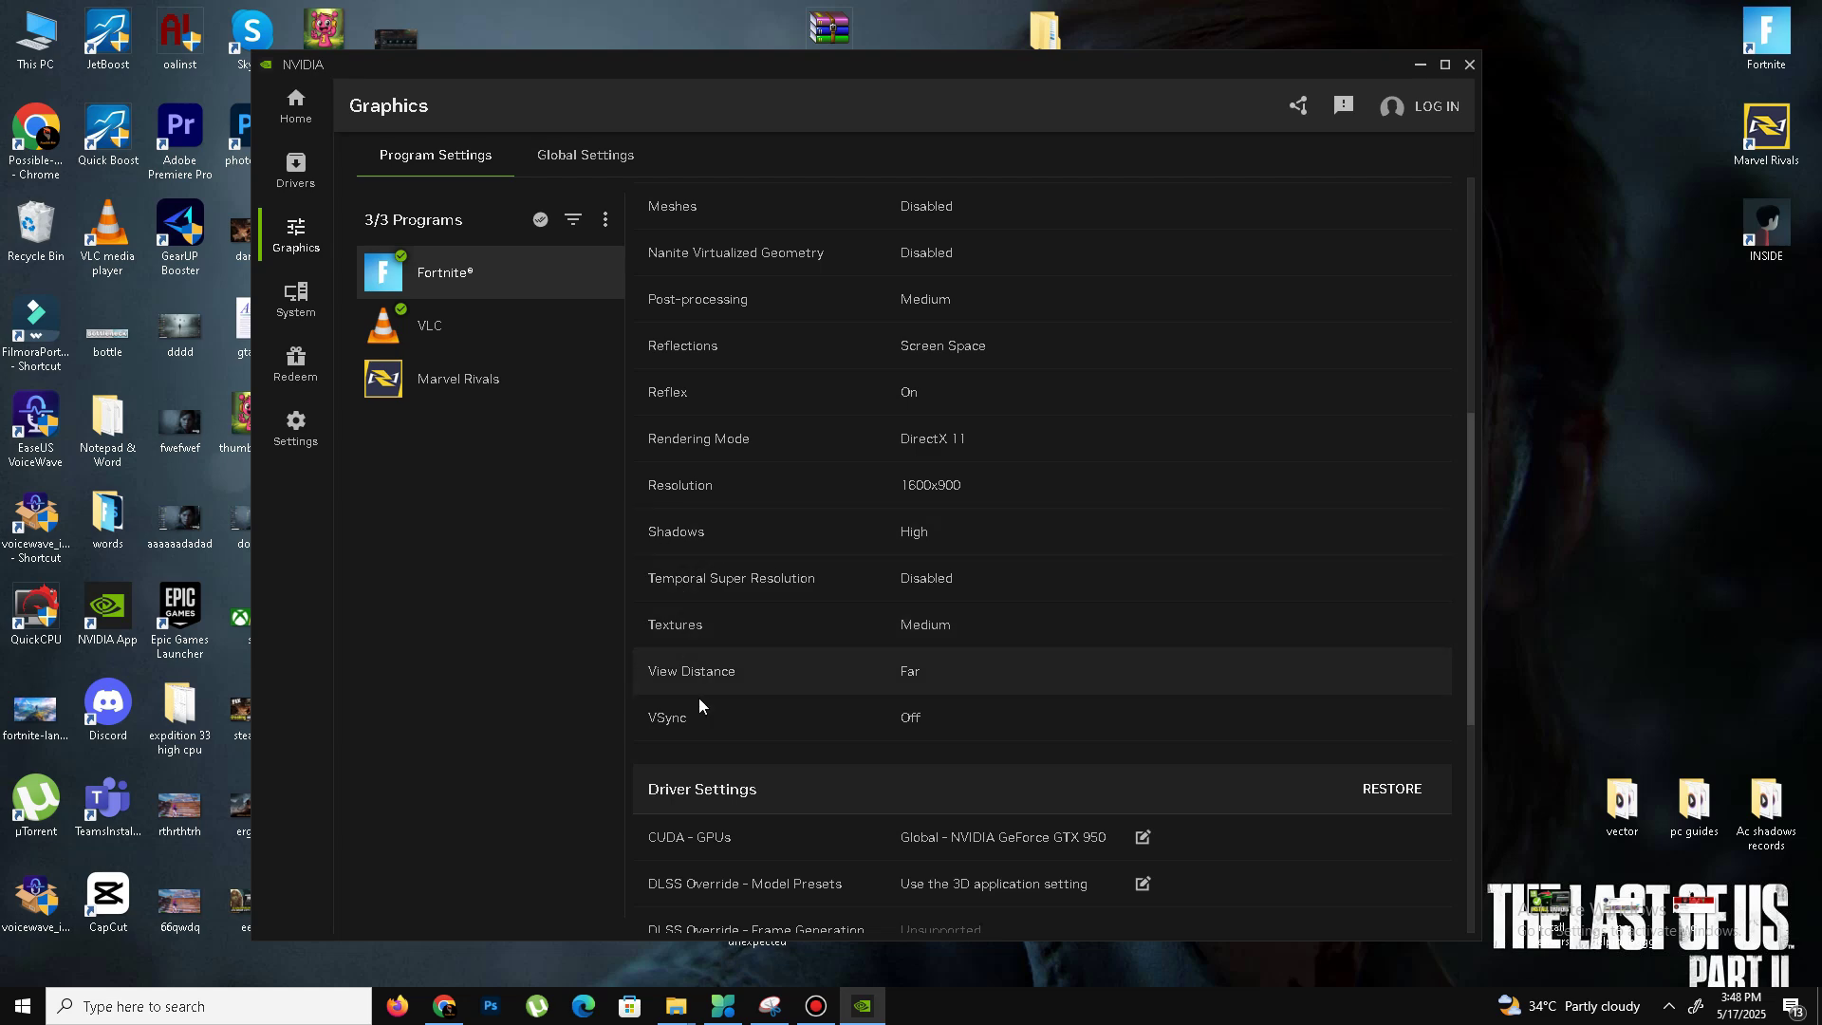
pyautogui.scroll(-5, 853, 634)
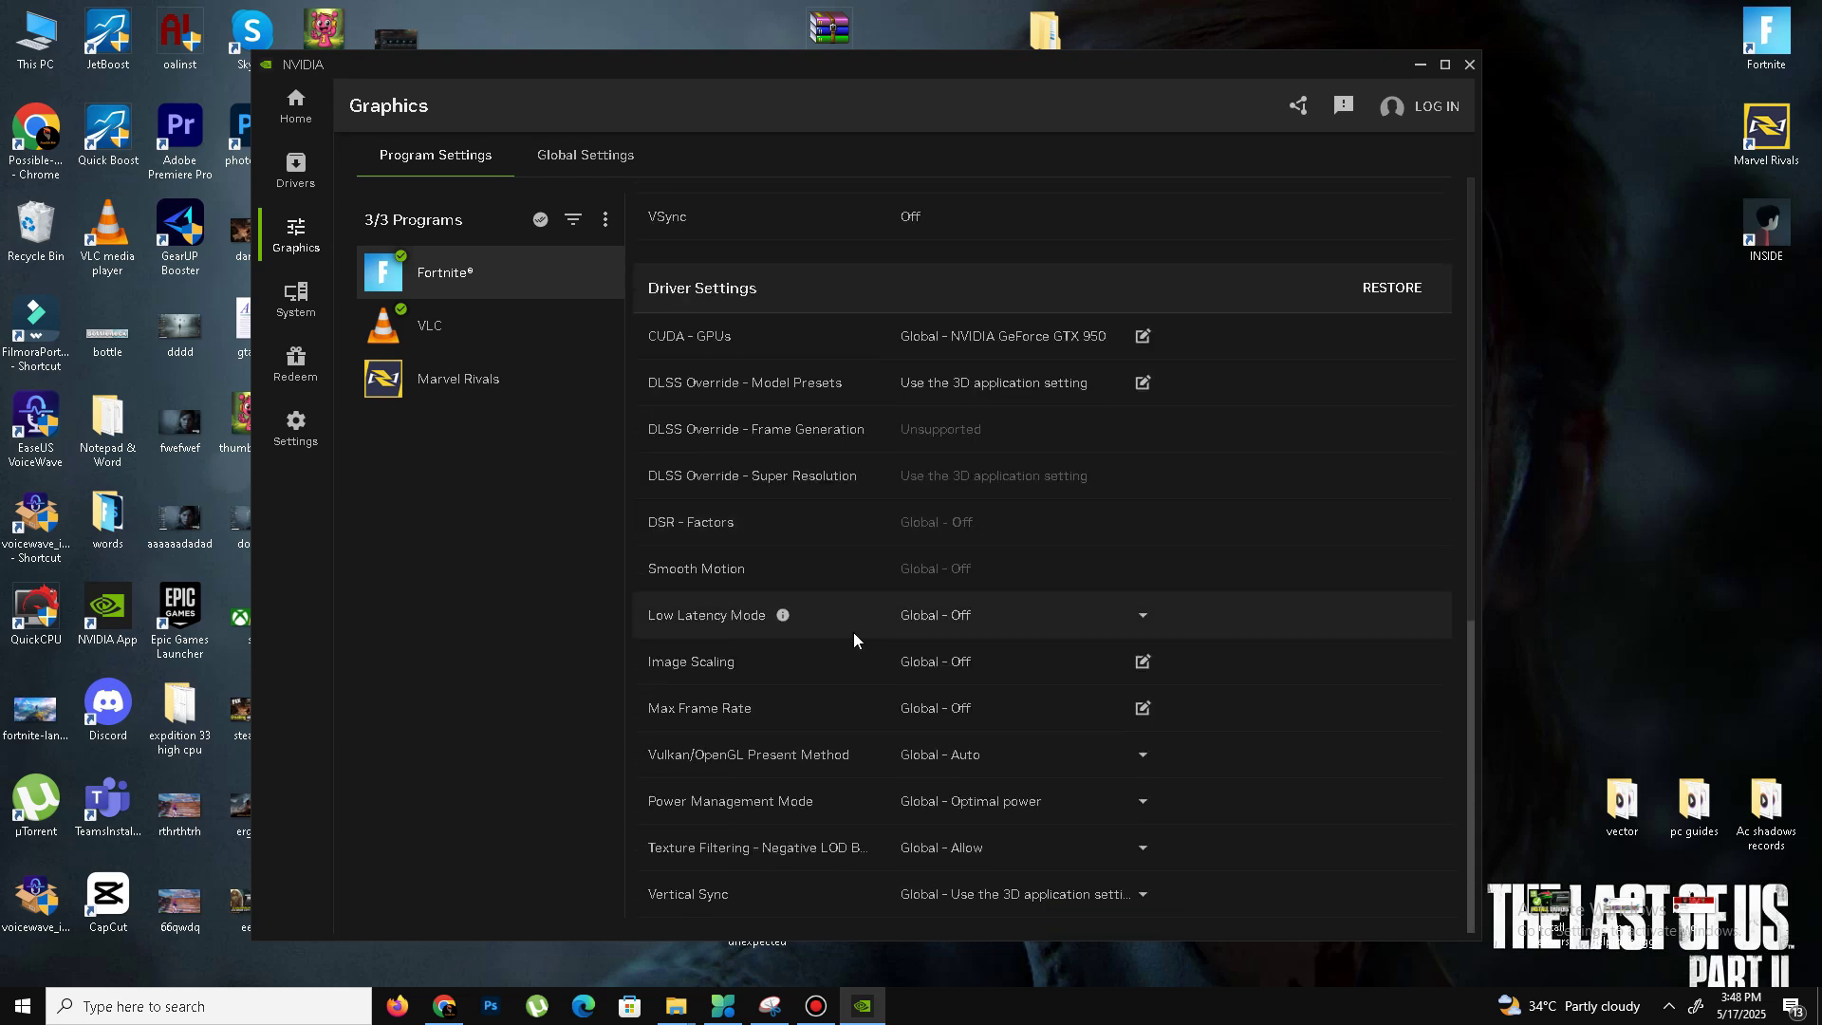
pyautogui.scroll(4, 850, 637)
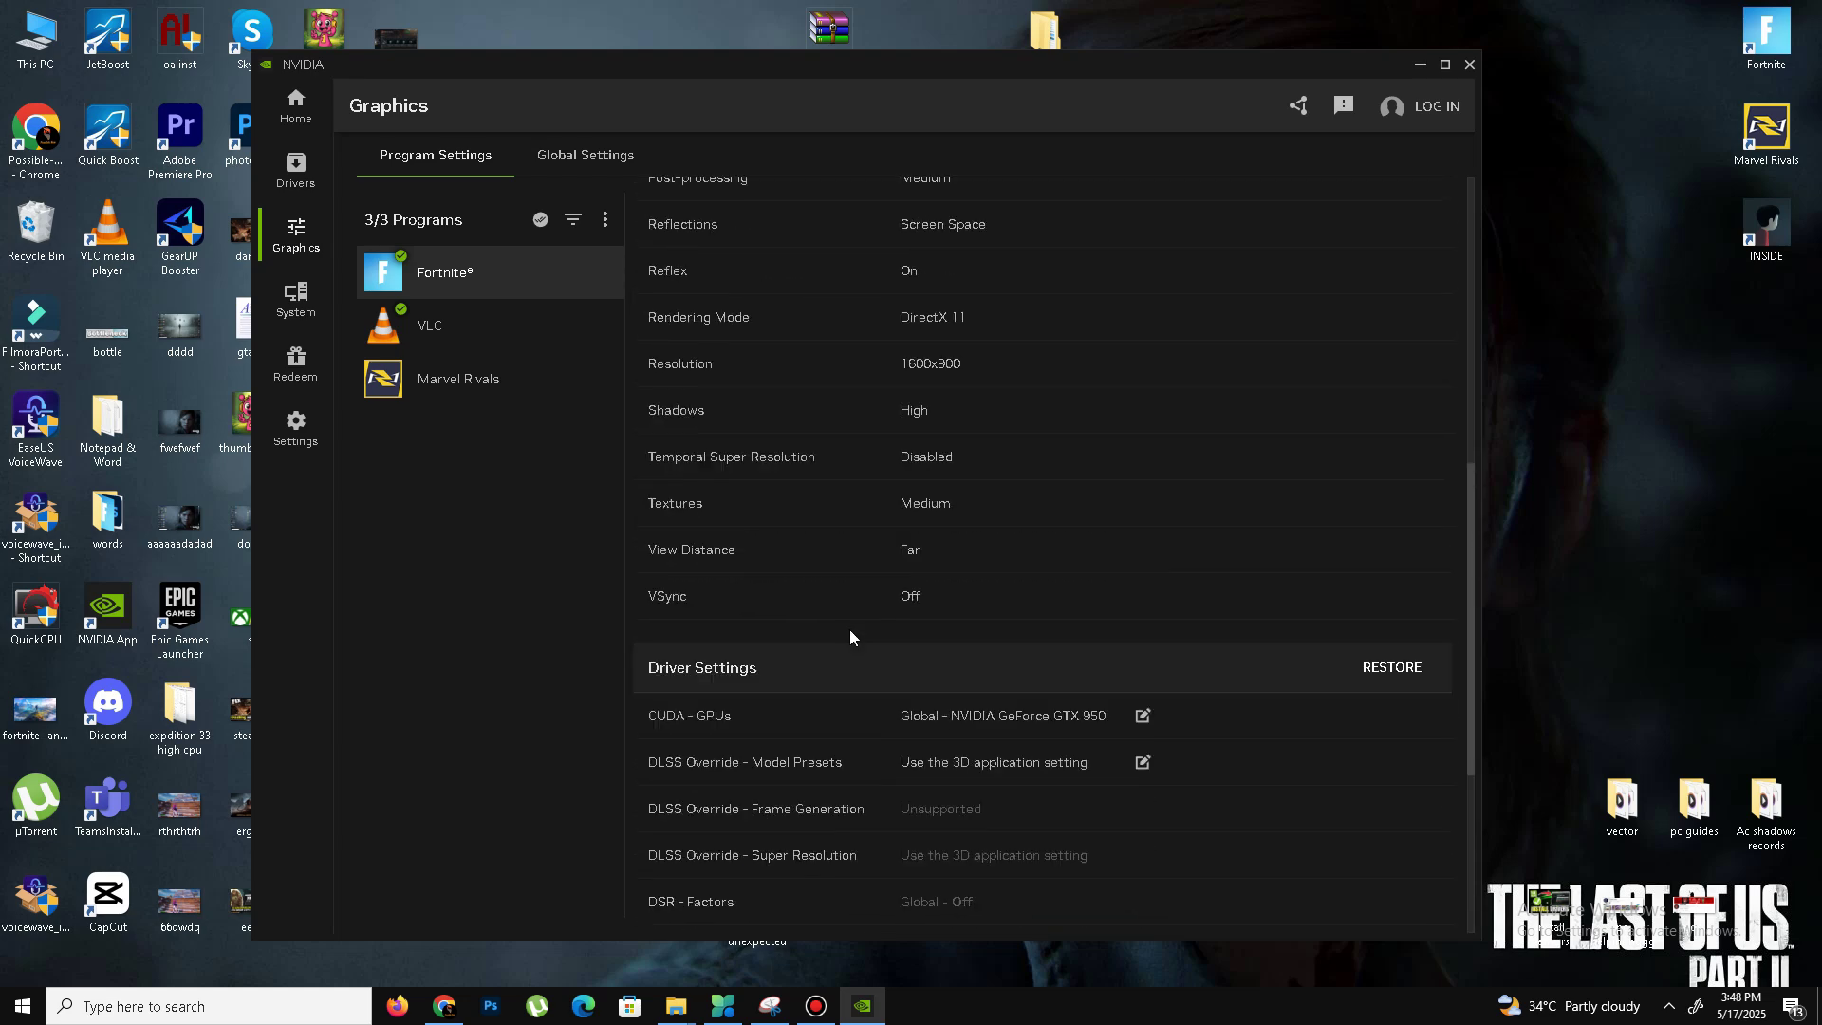
pyautogui.scroll(7, 850, 630)
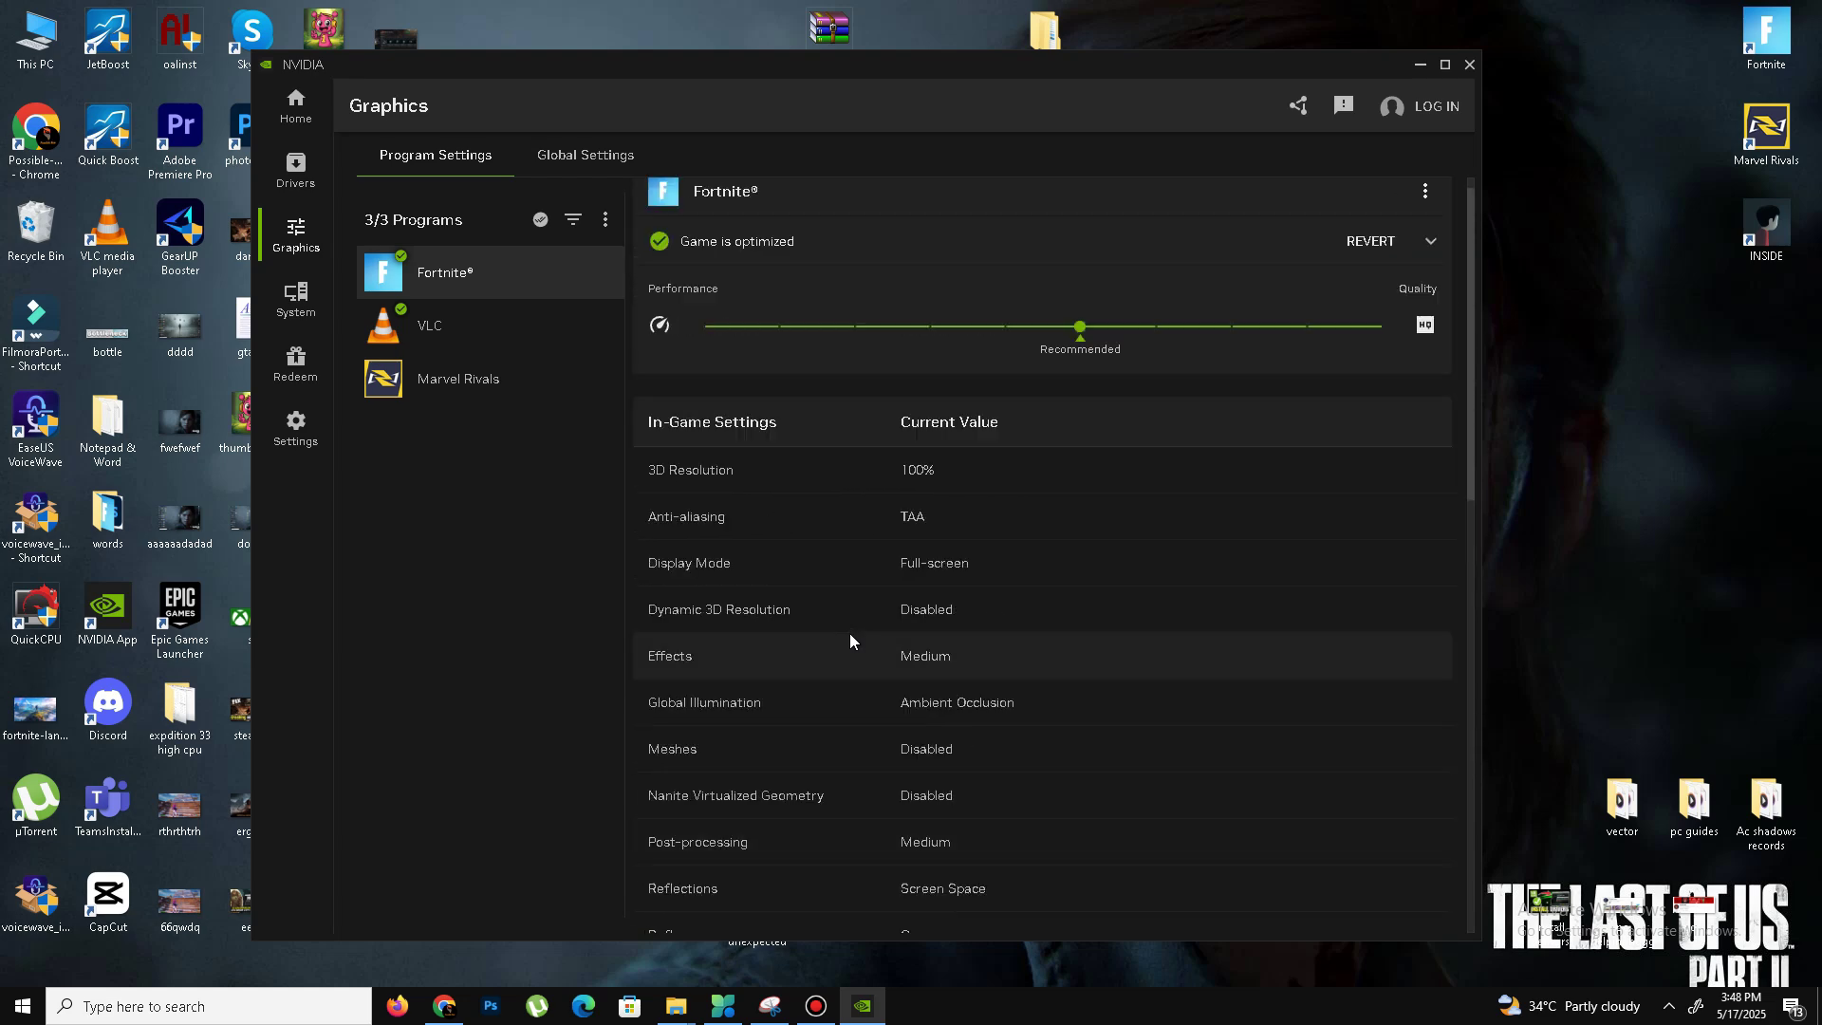
pyautogui.scroll(-11, 948, 617)
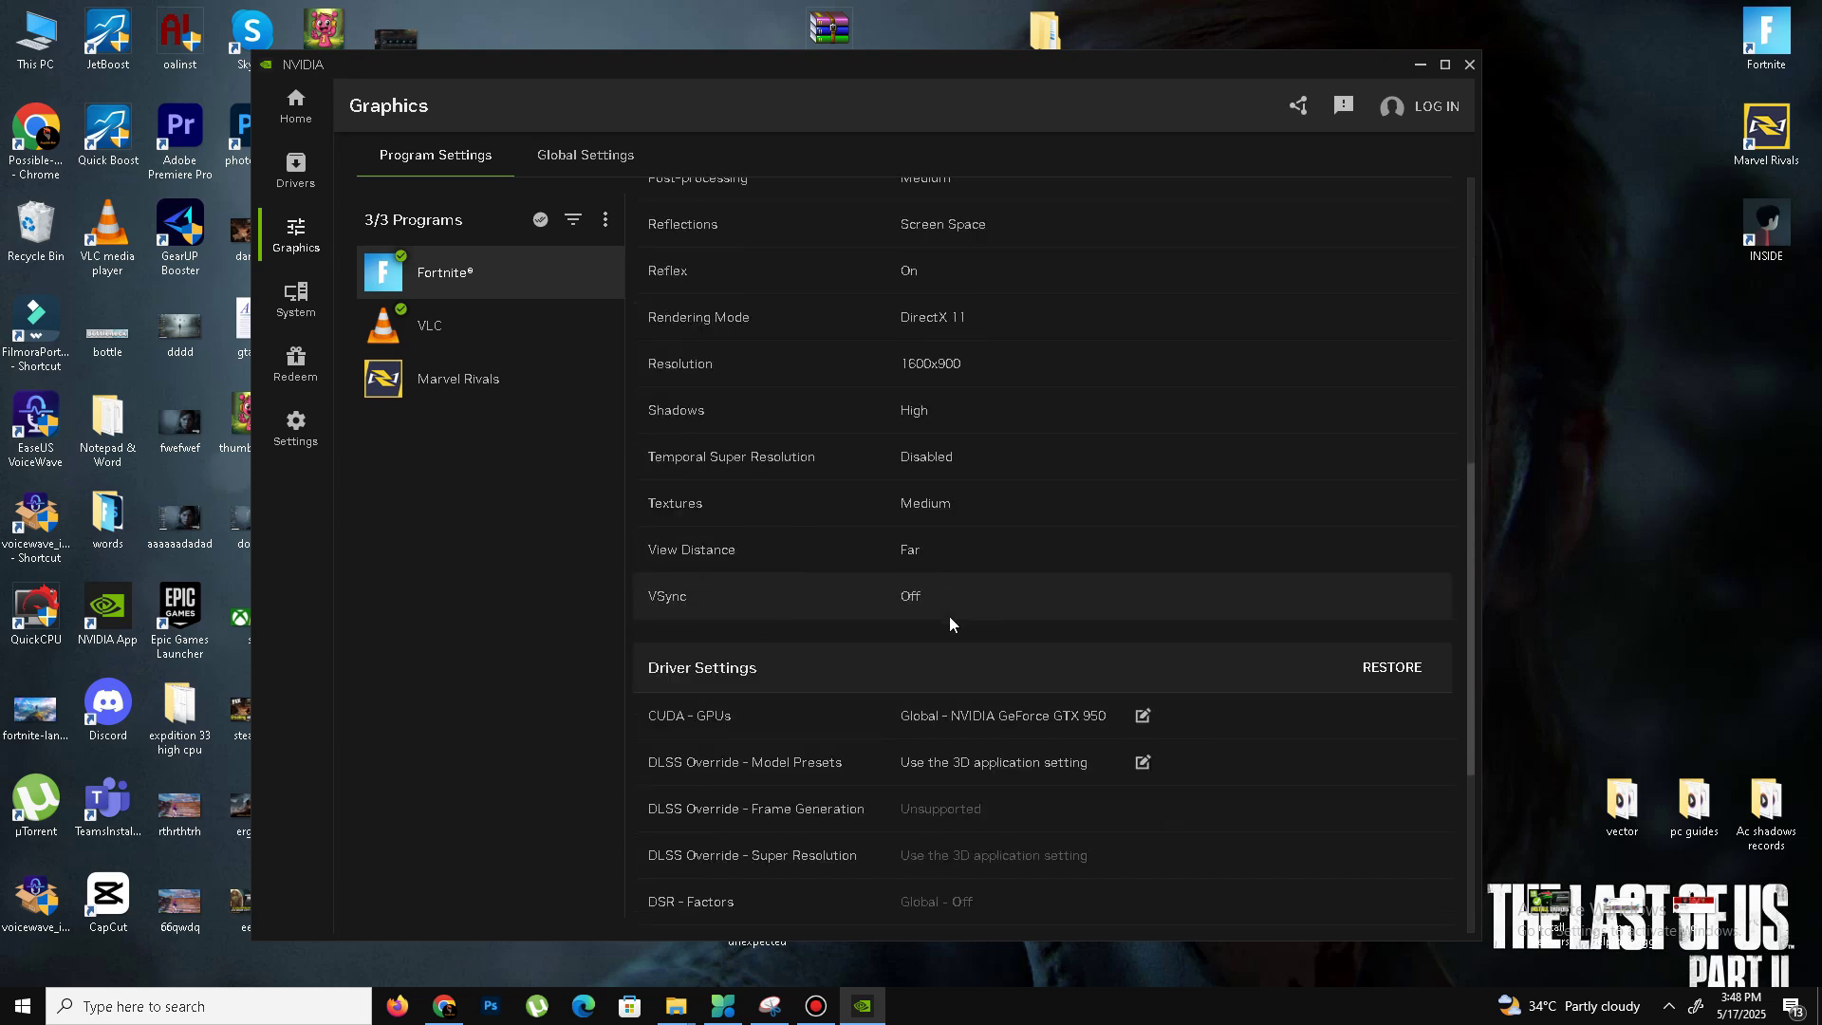
pyautogui.scroll(6, 947, 618)
pyautogui.scroll(5, 947, 617)
pyautogui.scroll(-8, 948, 617)
pyautogui.scroll(-3, 912, 589)
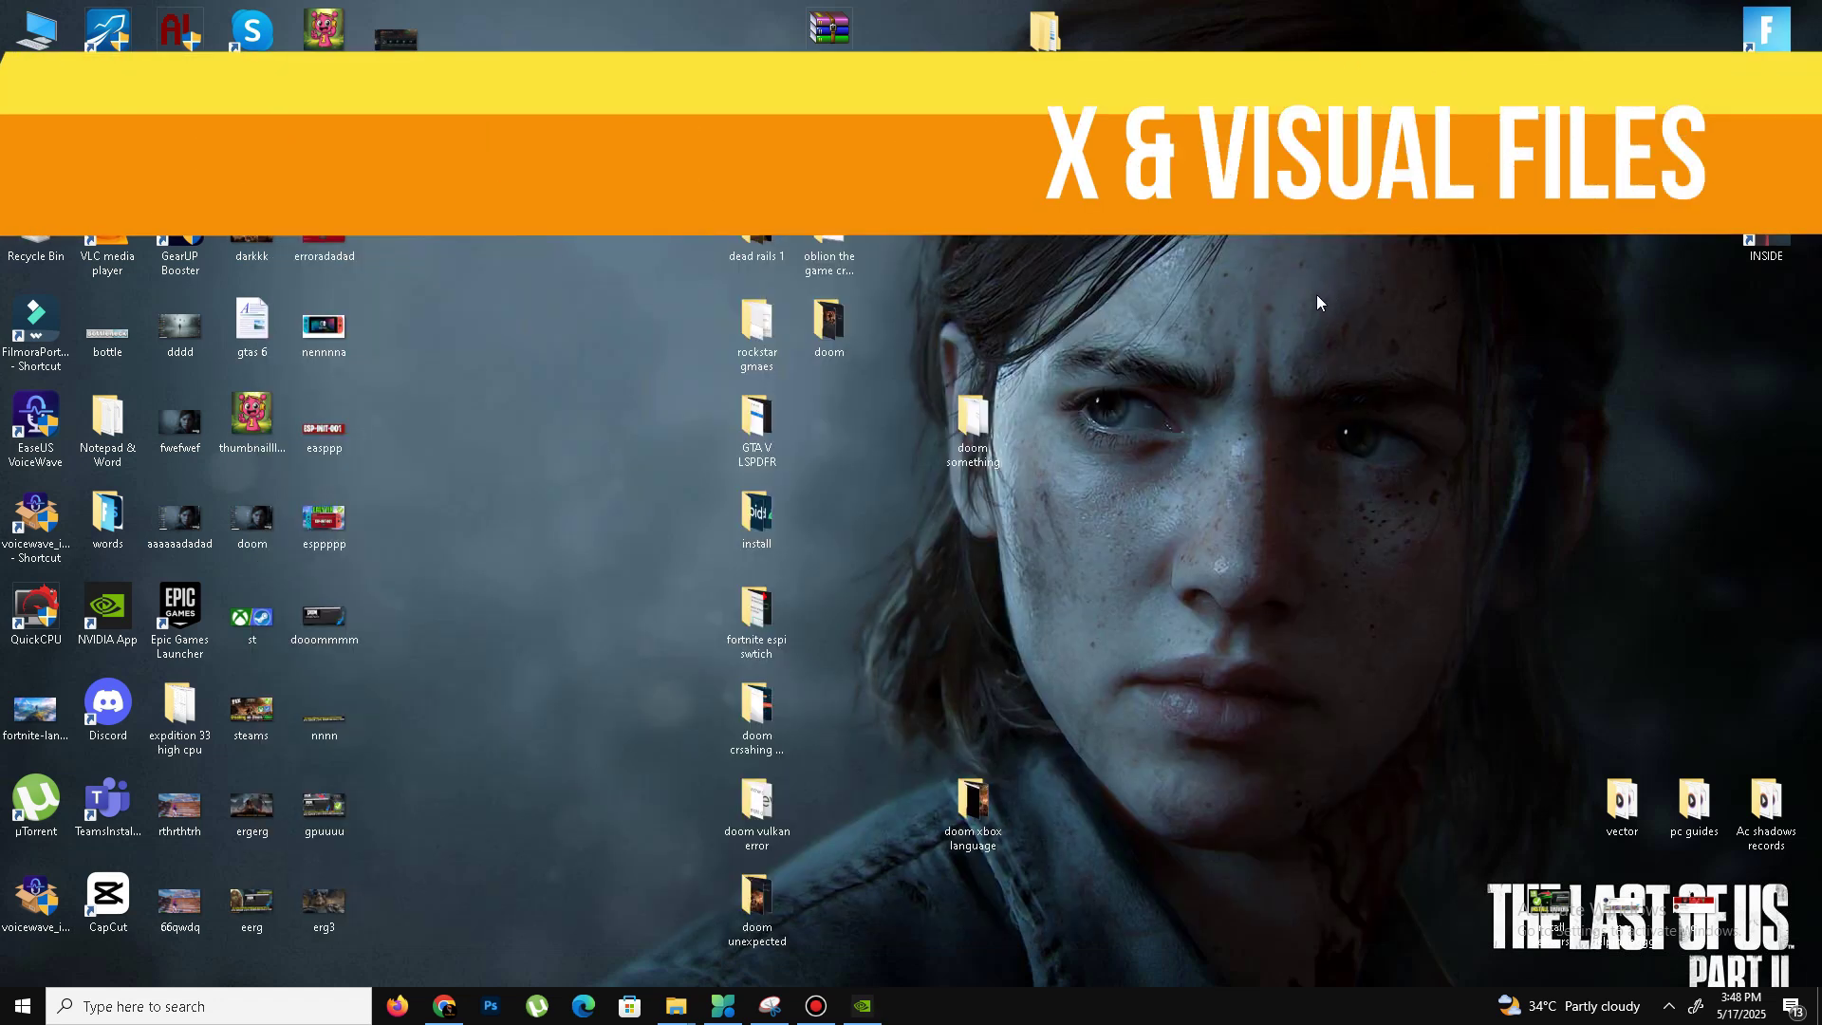
# Run Directx 12 from Dead Island 2\DX, accepting the licence and skipping Bing Bar, through Finish.
pyautogui.doubleClick(1038, 36)
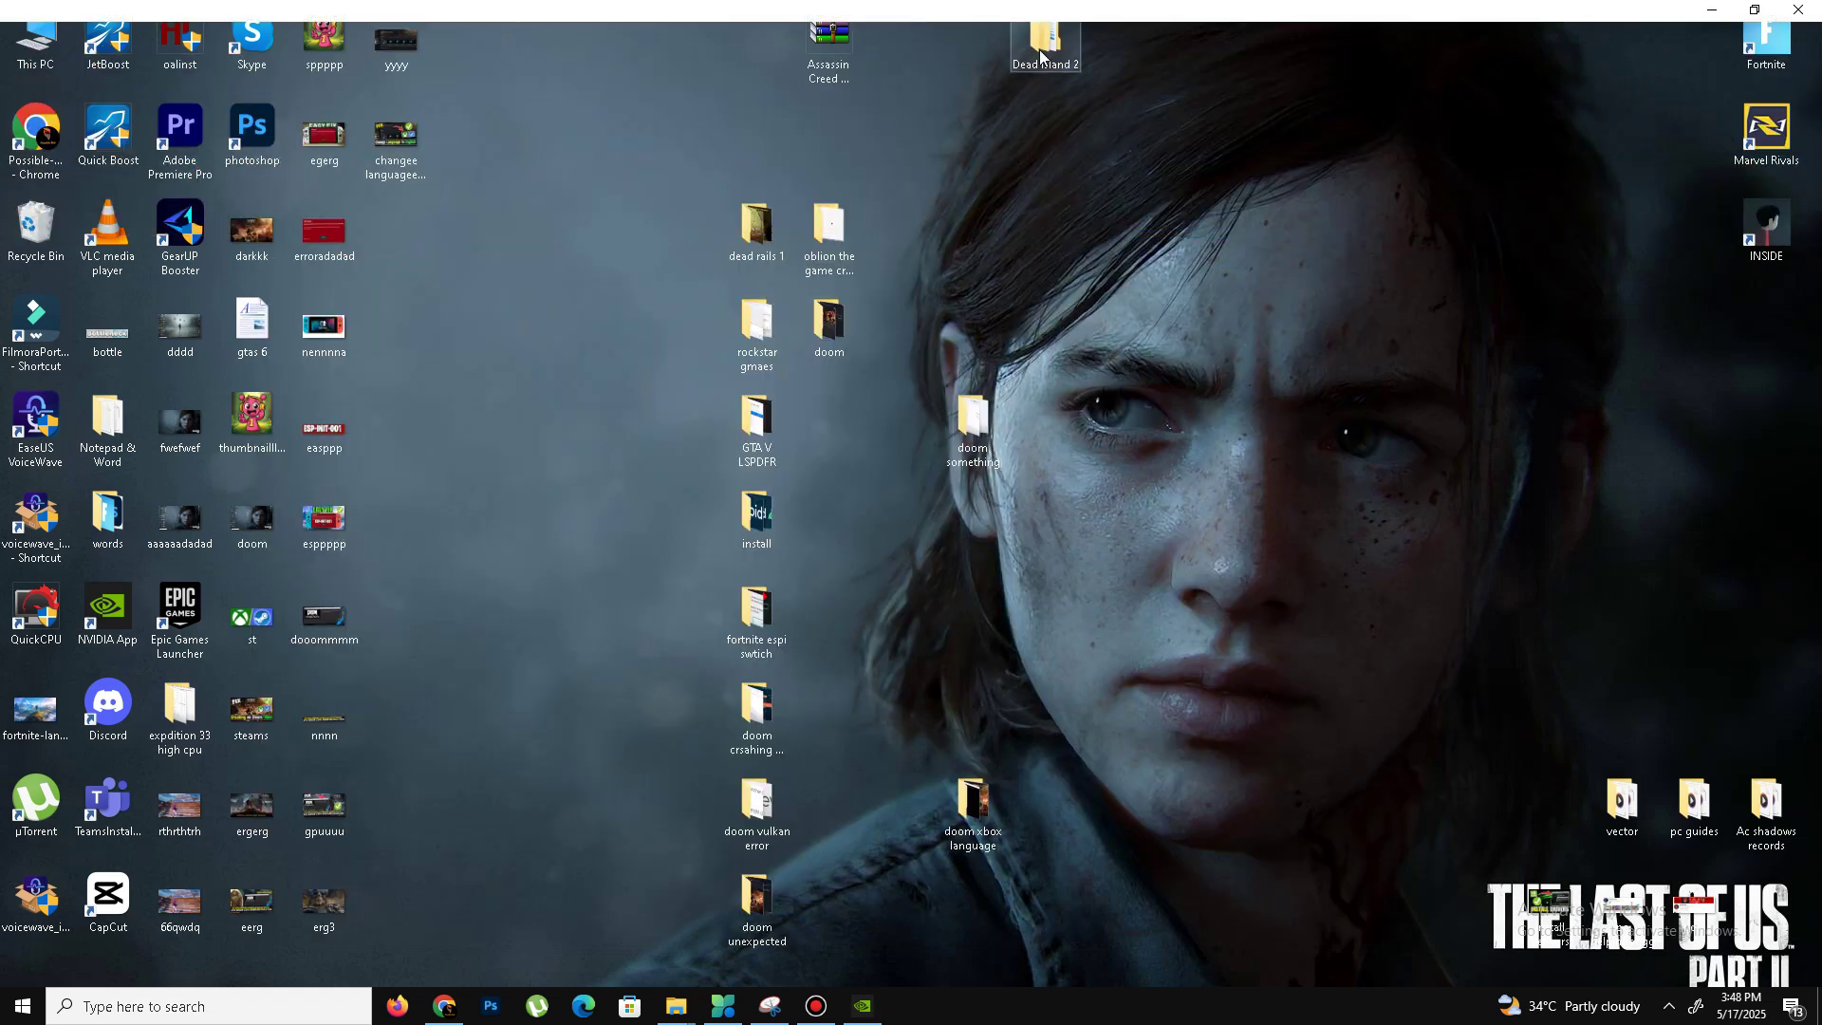
pyautogui.doubleClick(195, 118)
pyautogui.click(223, 126)
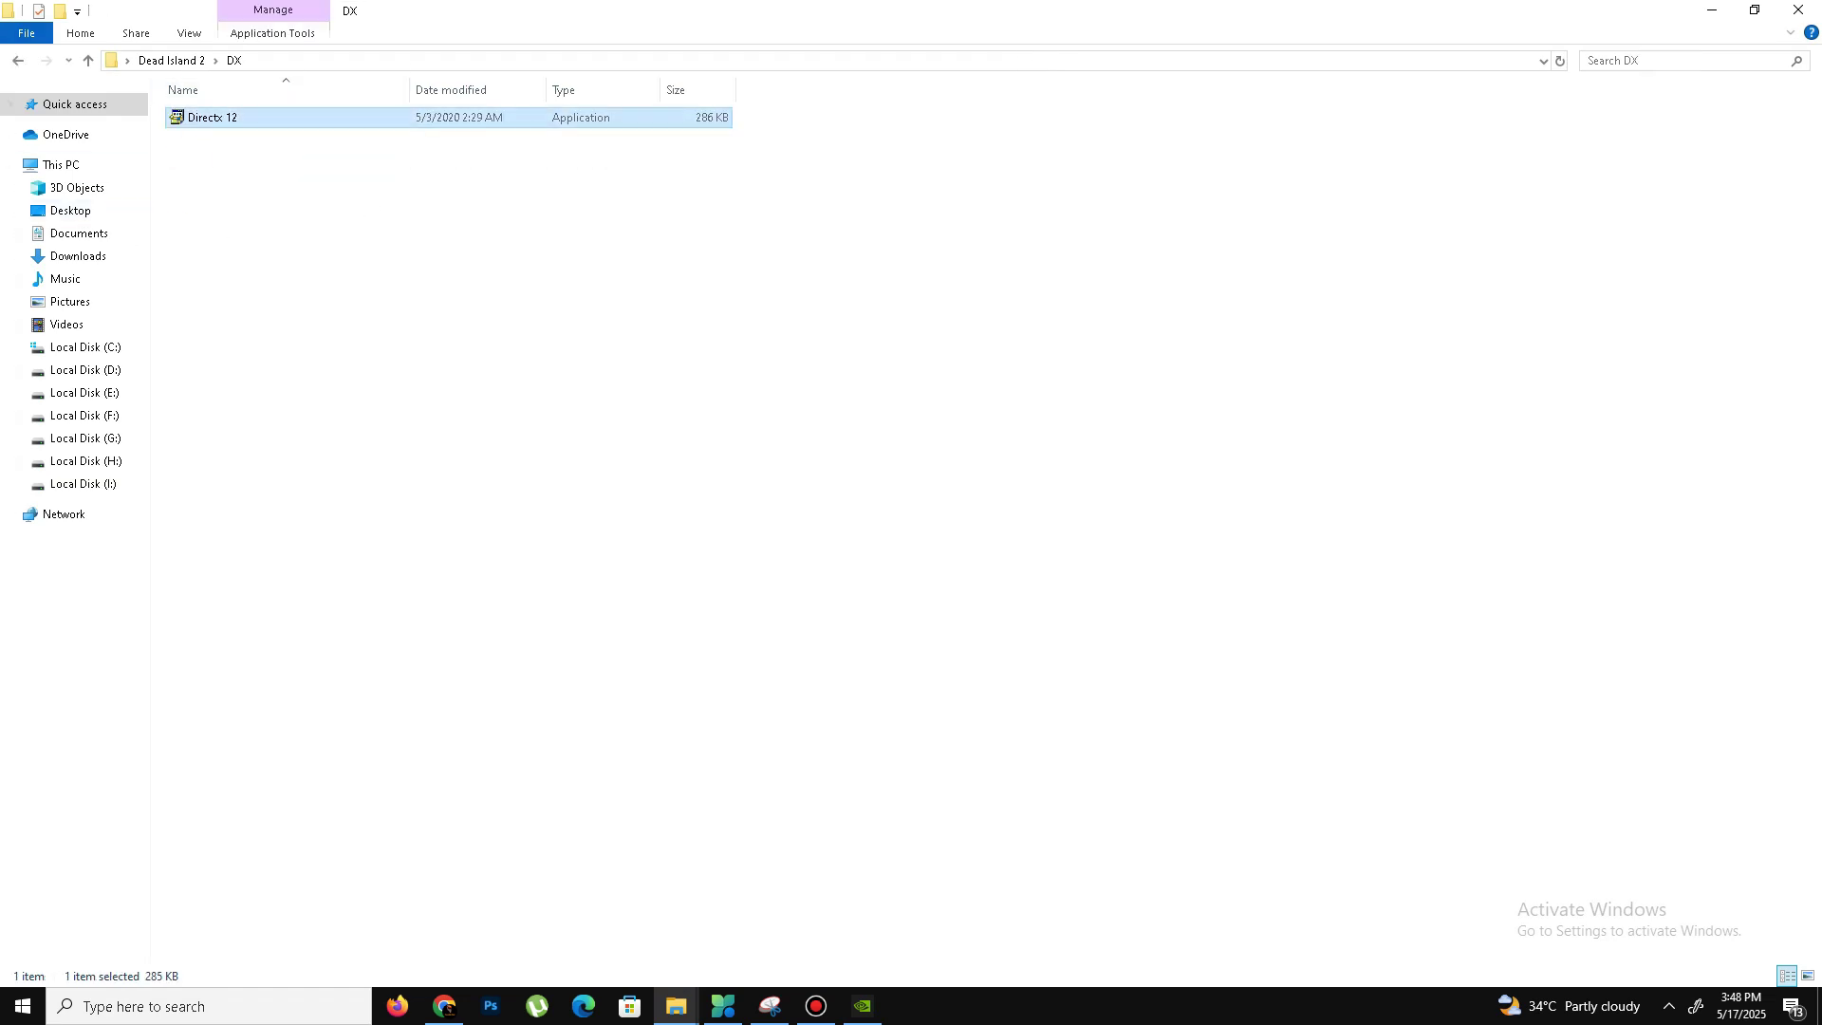
pyautogui.moveTo(463, 142); pyautogui.dragTo(927, 197)
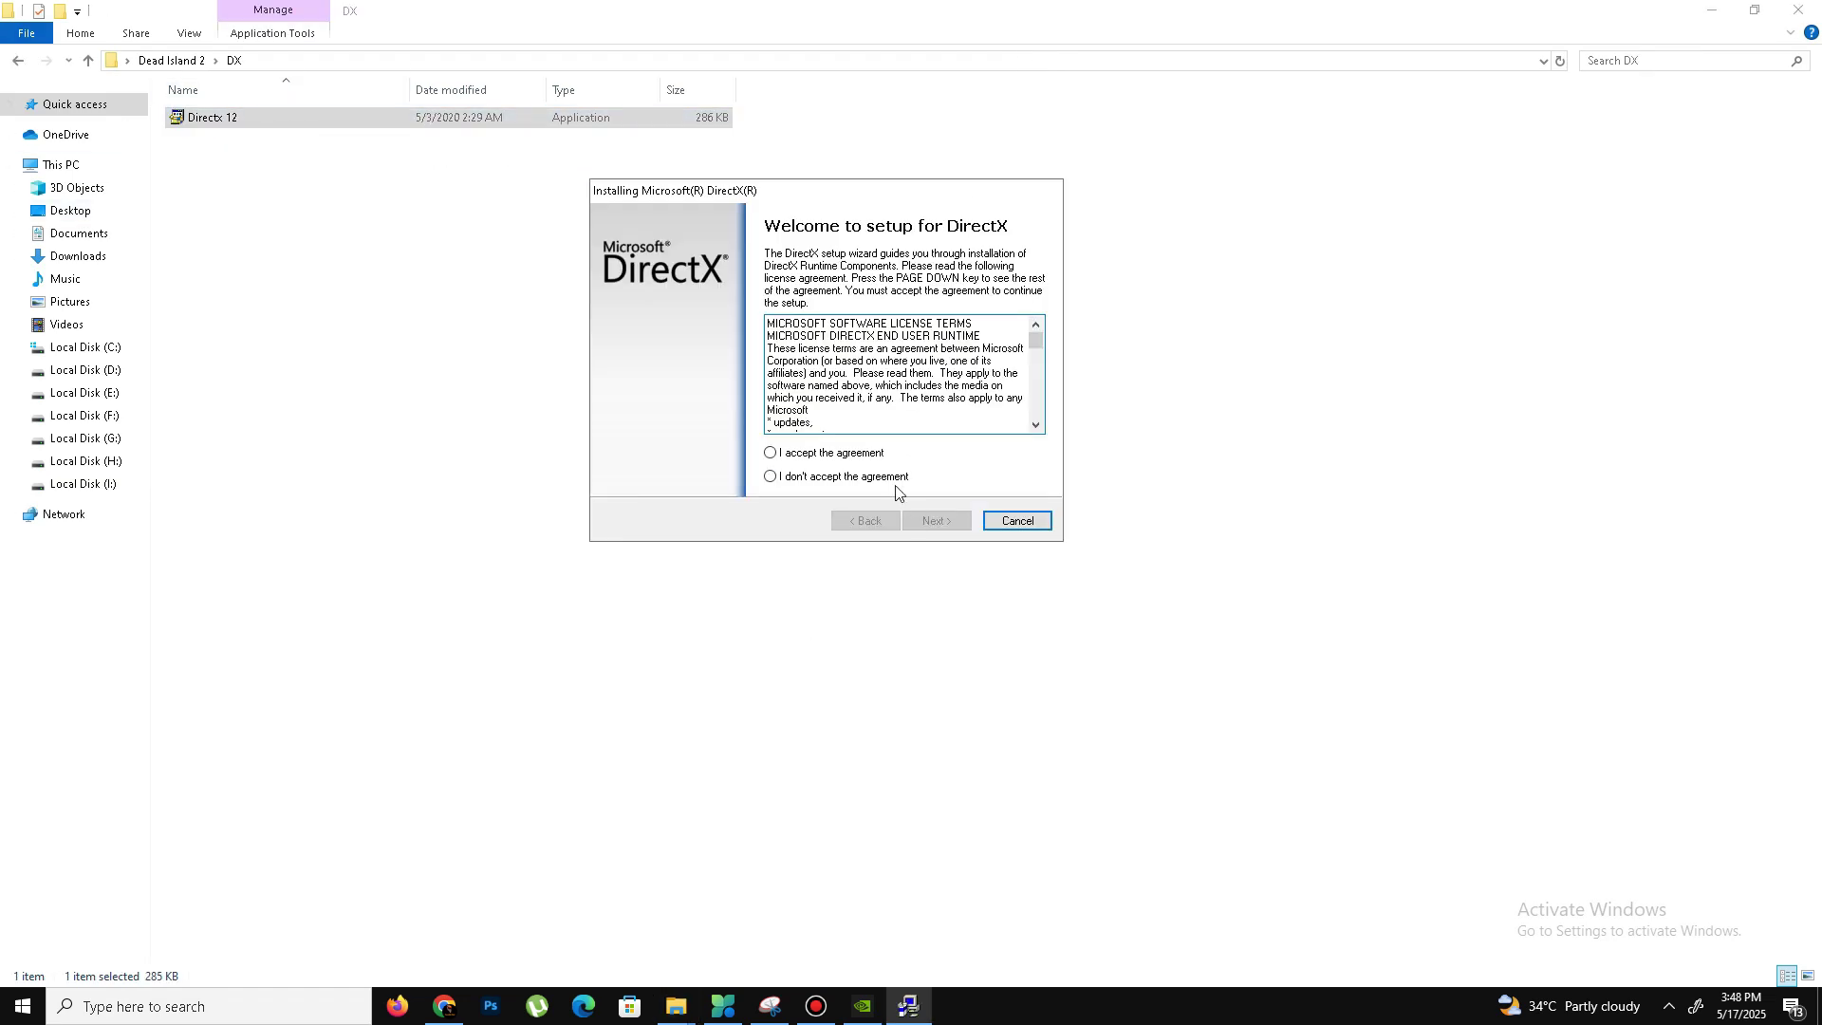
pyautogui.click(841, 452)
pyautogui.click(938, 521)
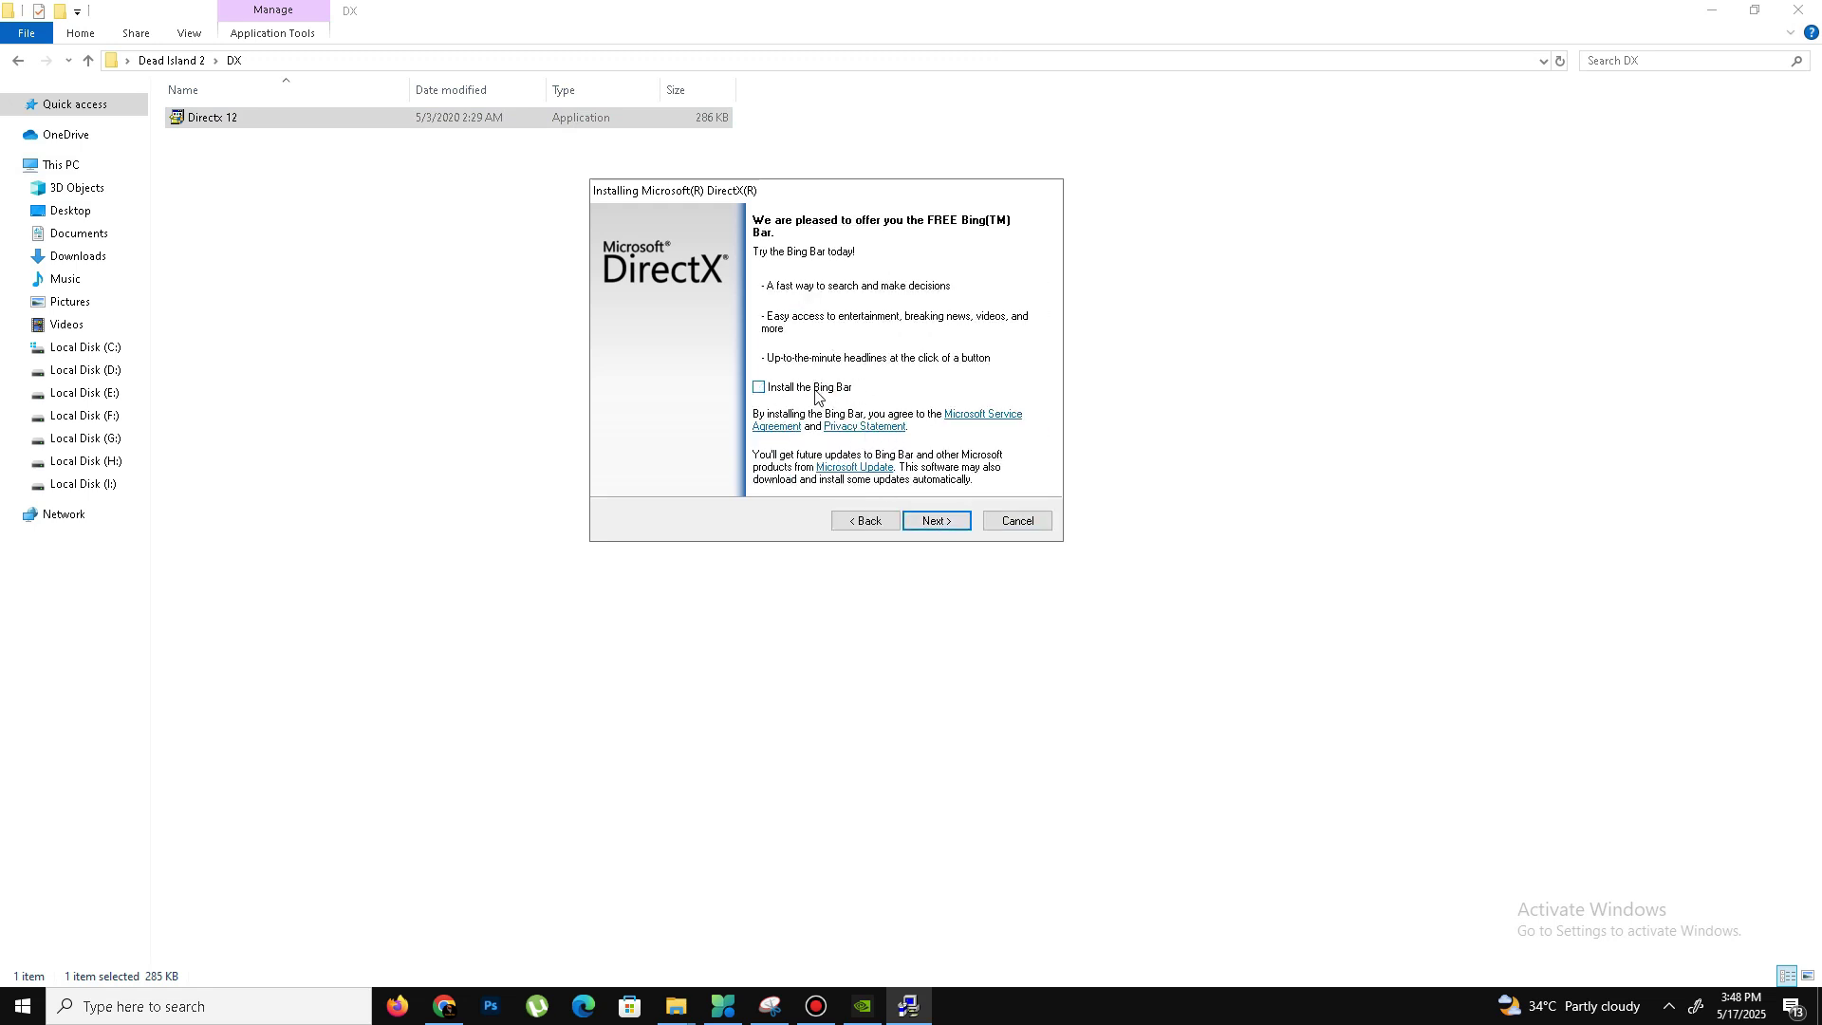
pyautogui.click(935, 521)
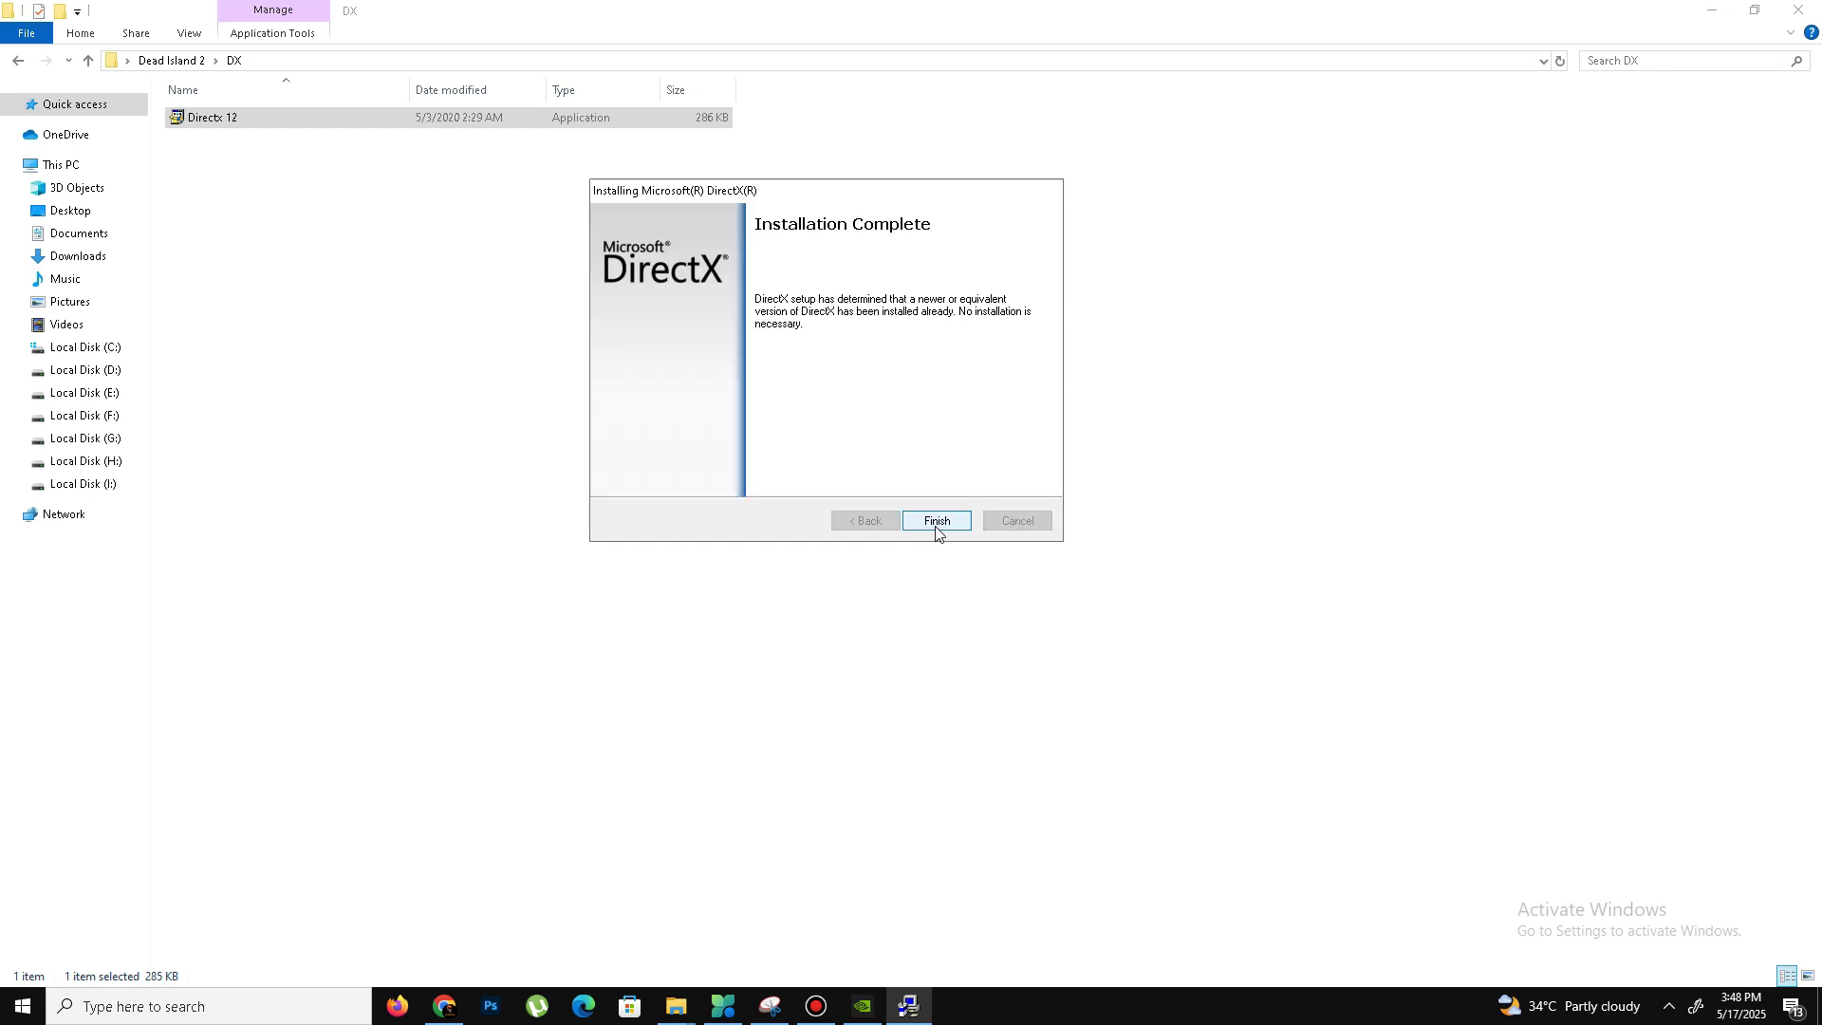
pyautogui.click(937, 527)
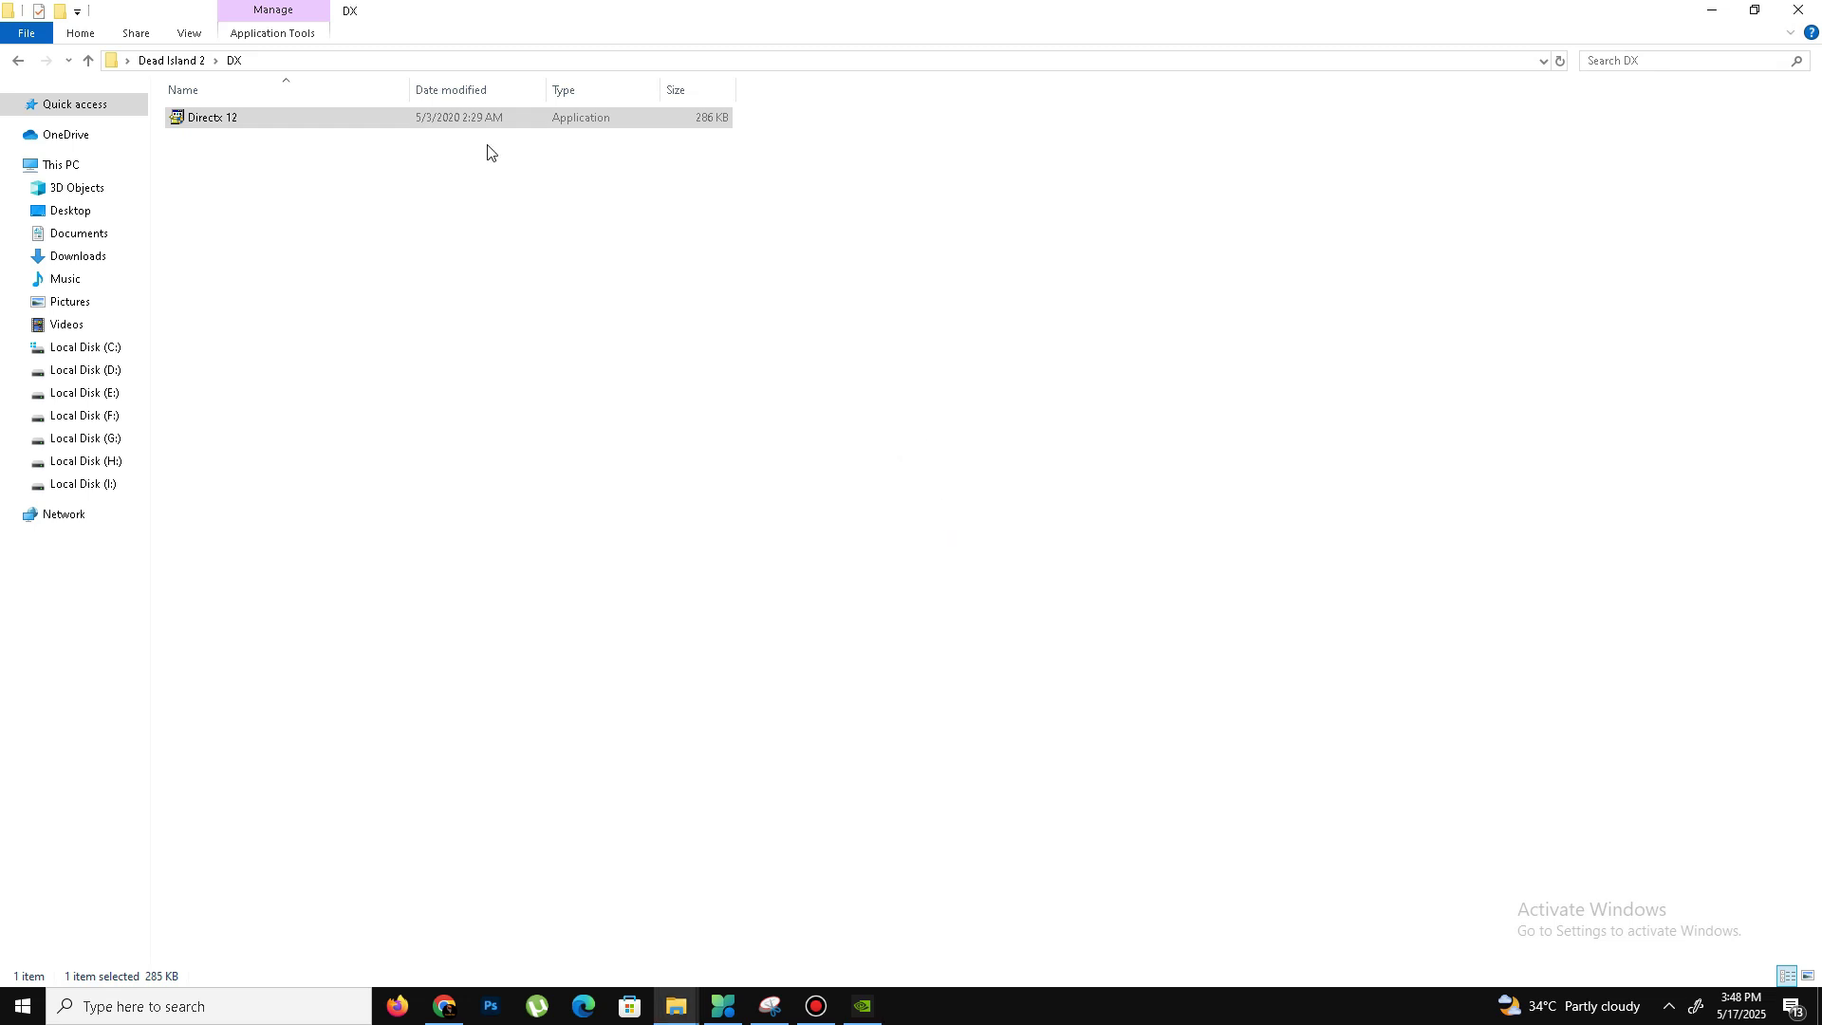
# Run install_all in Dead Island 2\Visual Retributions! to install the 2005–2013 Visual C++ runtimes.
pyautogui.click(19, 61)
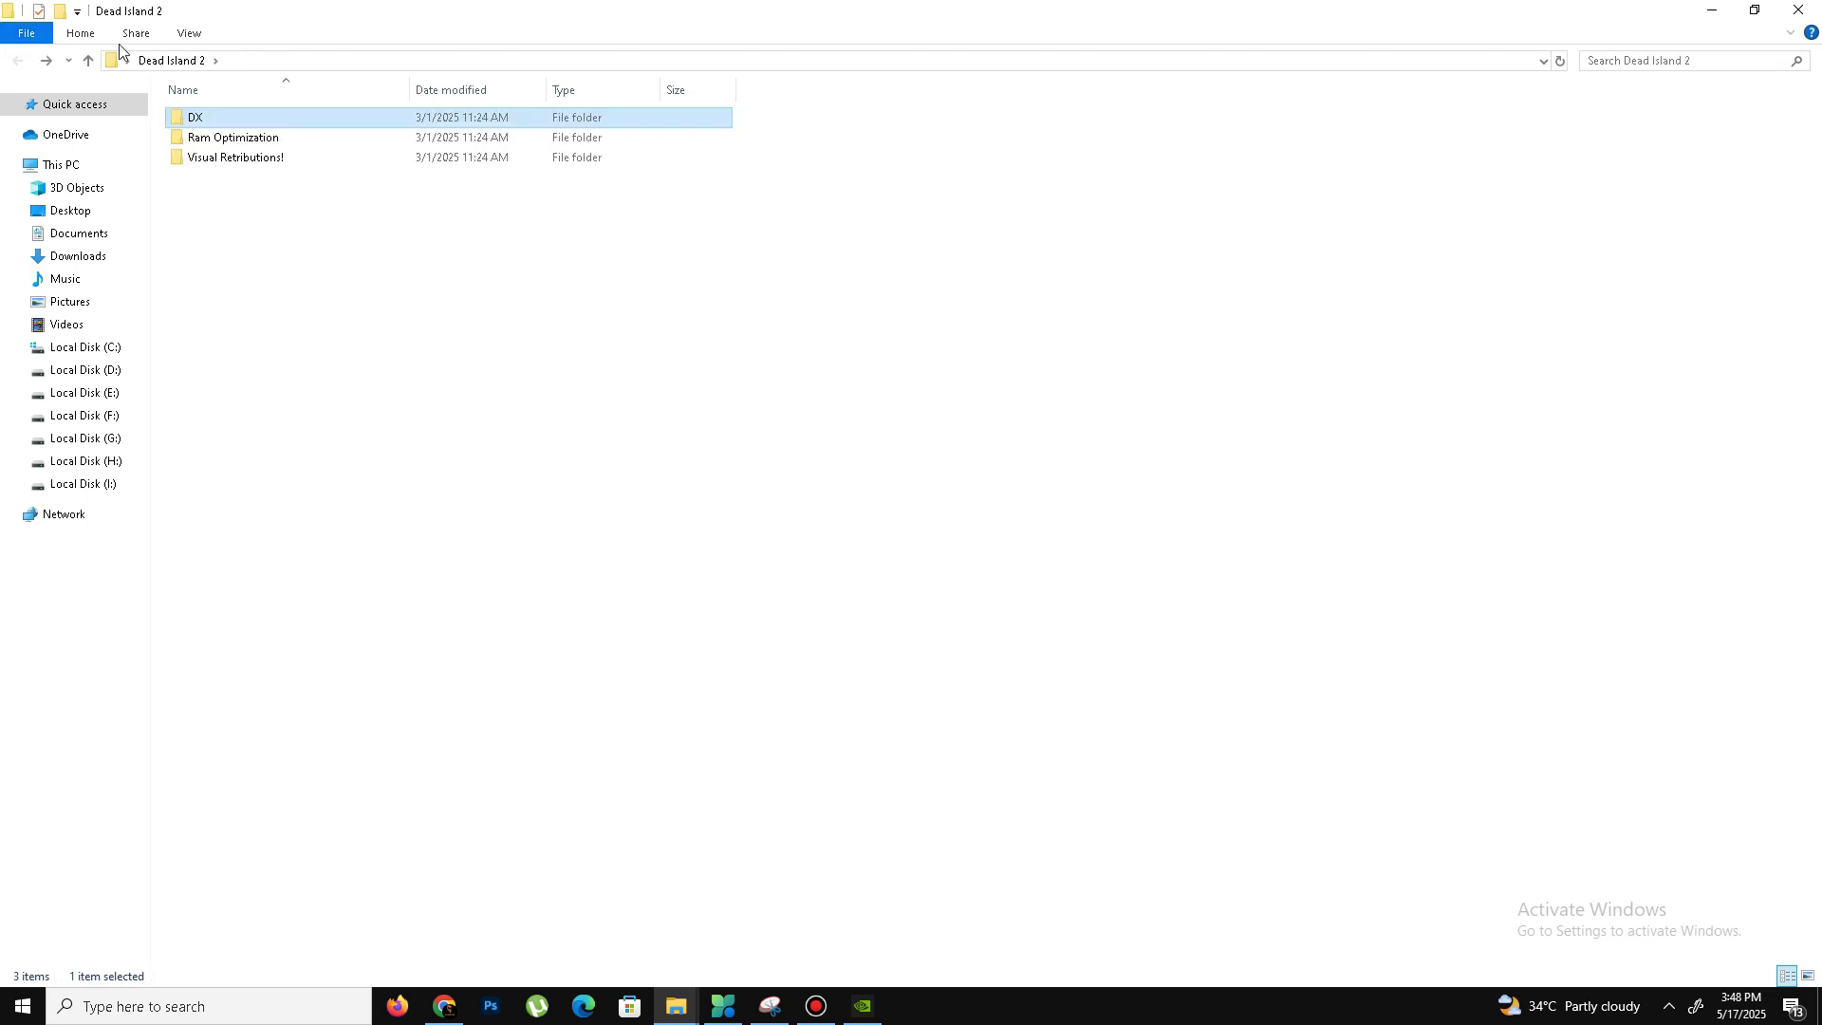
pyautogui.doubleClick(237, 157)
pyautogui.moveTo(243, 569); pyautogui.dragTo(291, 140)
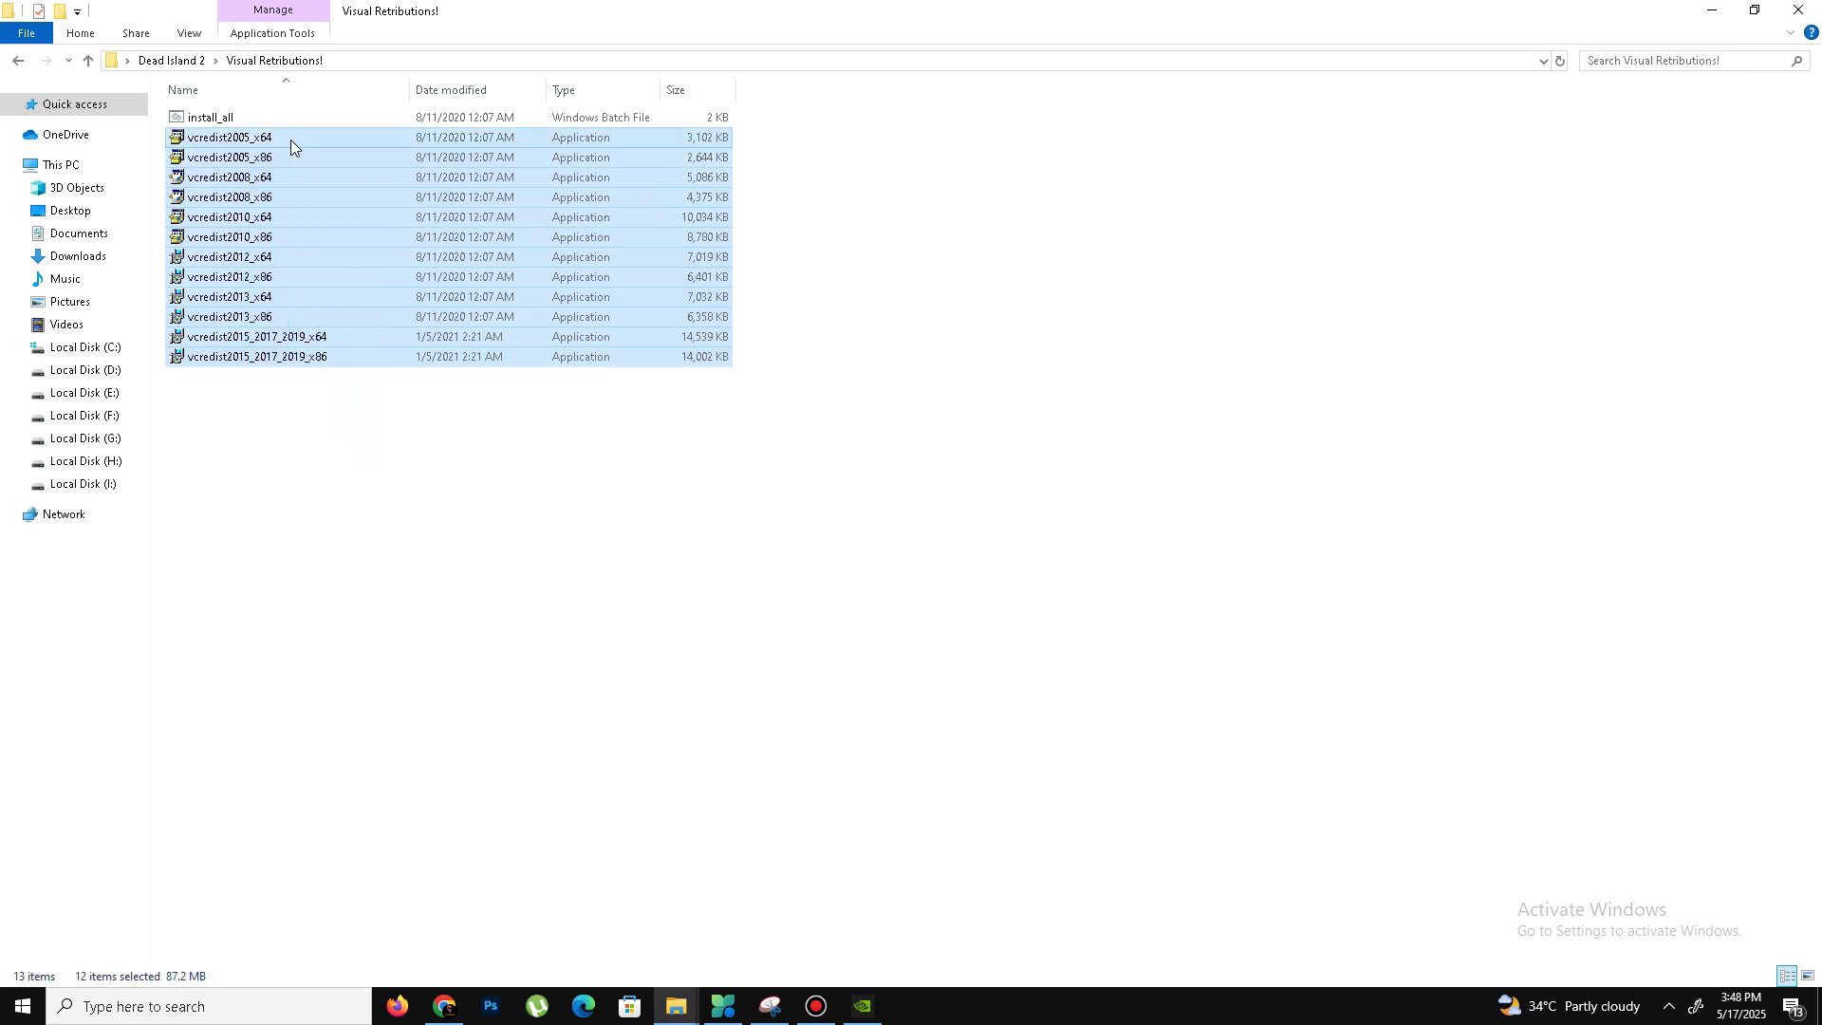
pyautogui.moveTo(228, 500); pyautogui.dragTo(479, 164)
pyautogui.click(367, 489)
pyautogui.doubleClick(210, 117)
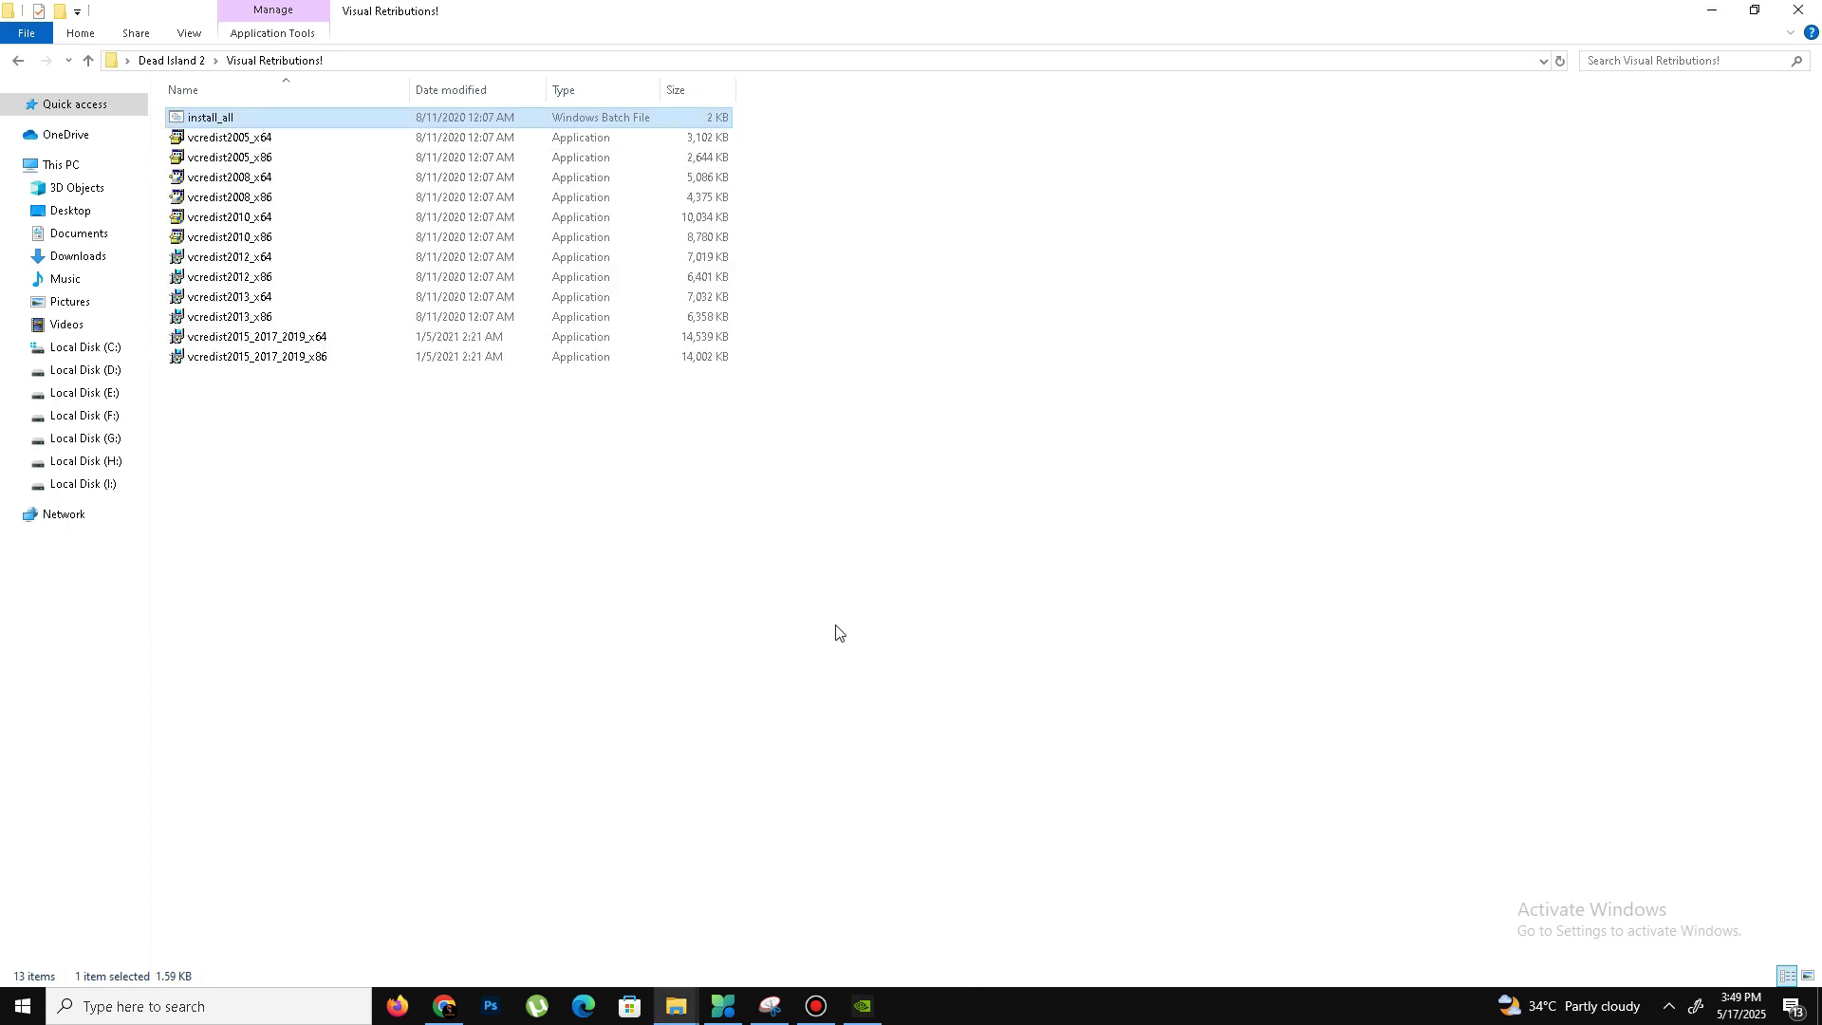
pyautogui.moveTo(481, 635); pyautogui.dragTo(338, 111)
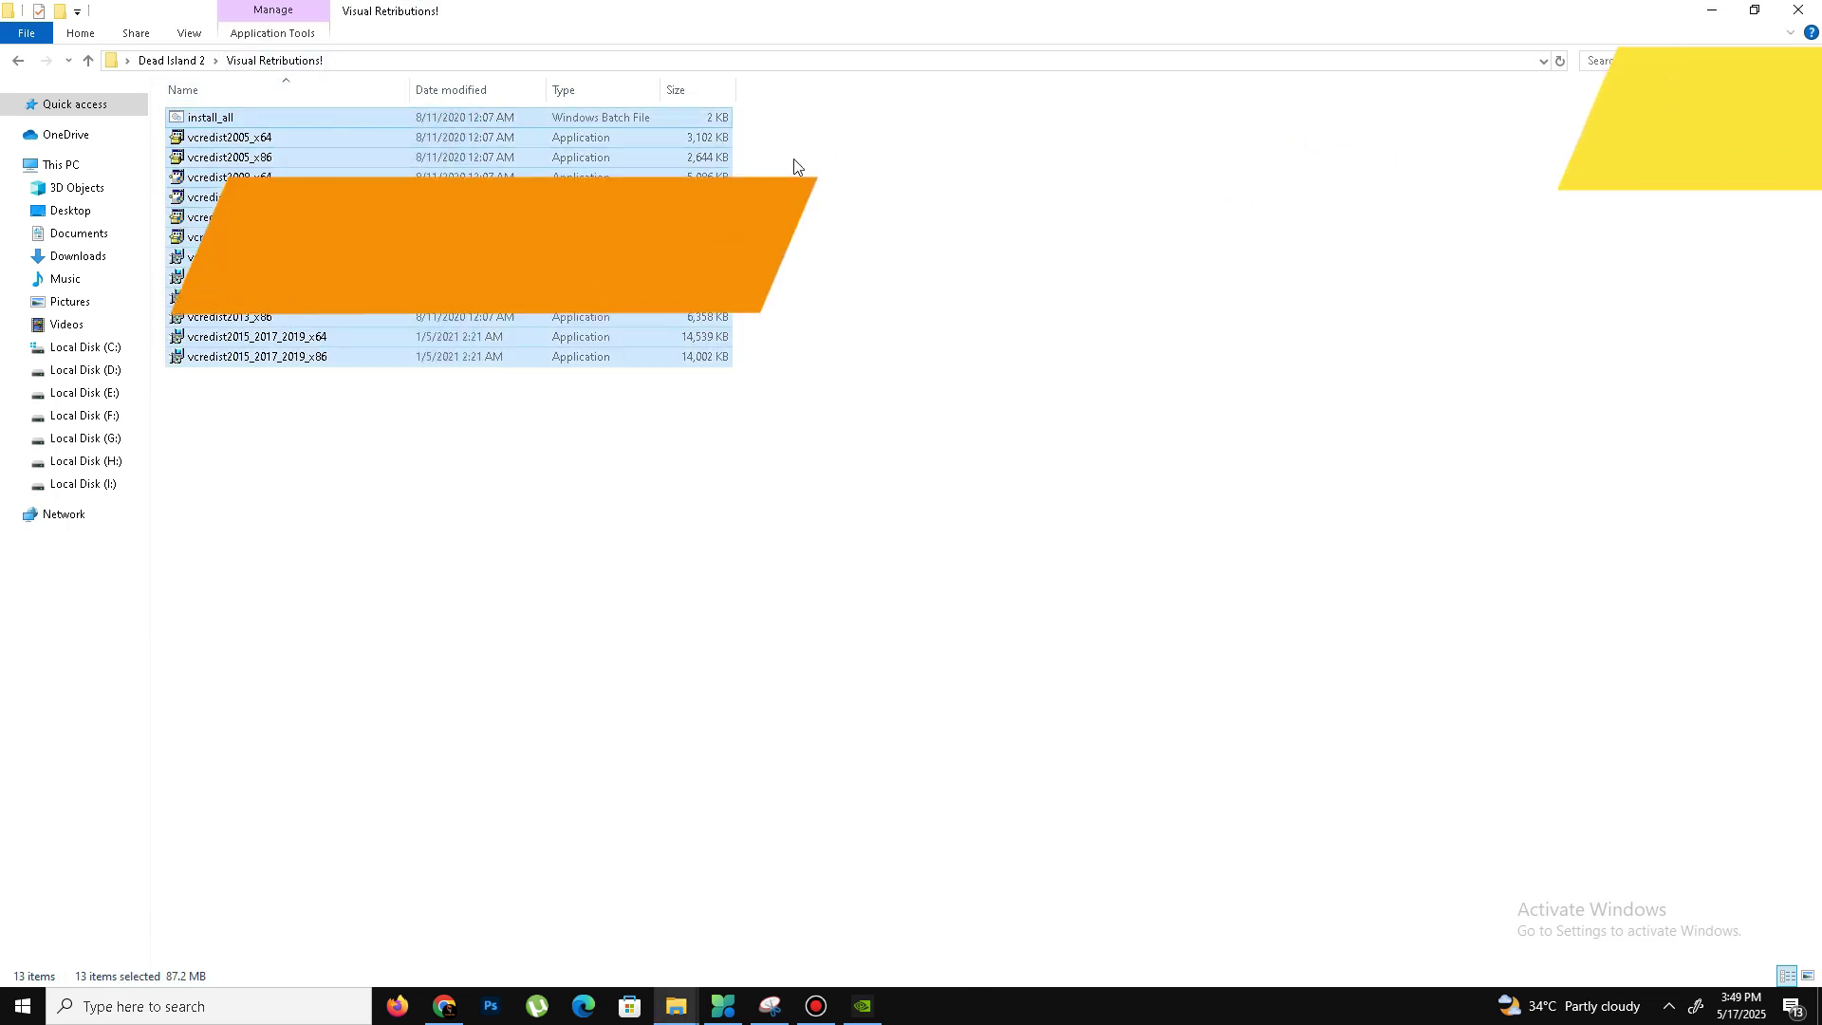
# Close File Explorer and bring up Task Manager from the taskbar.
pyautogui.click(1809, 19)
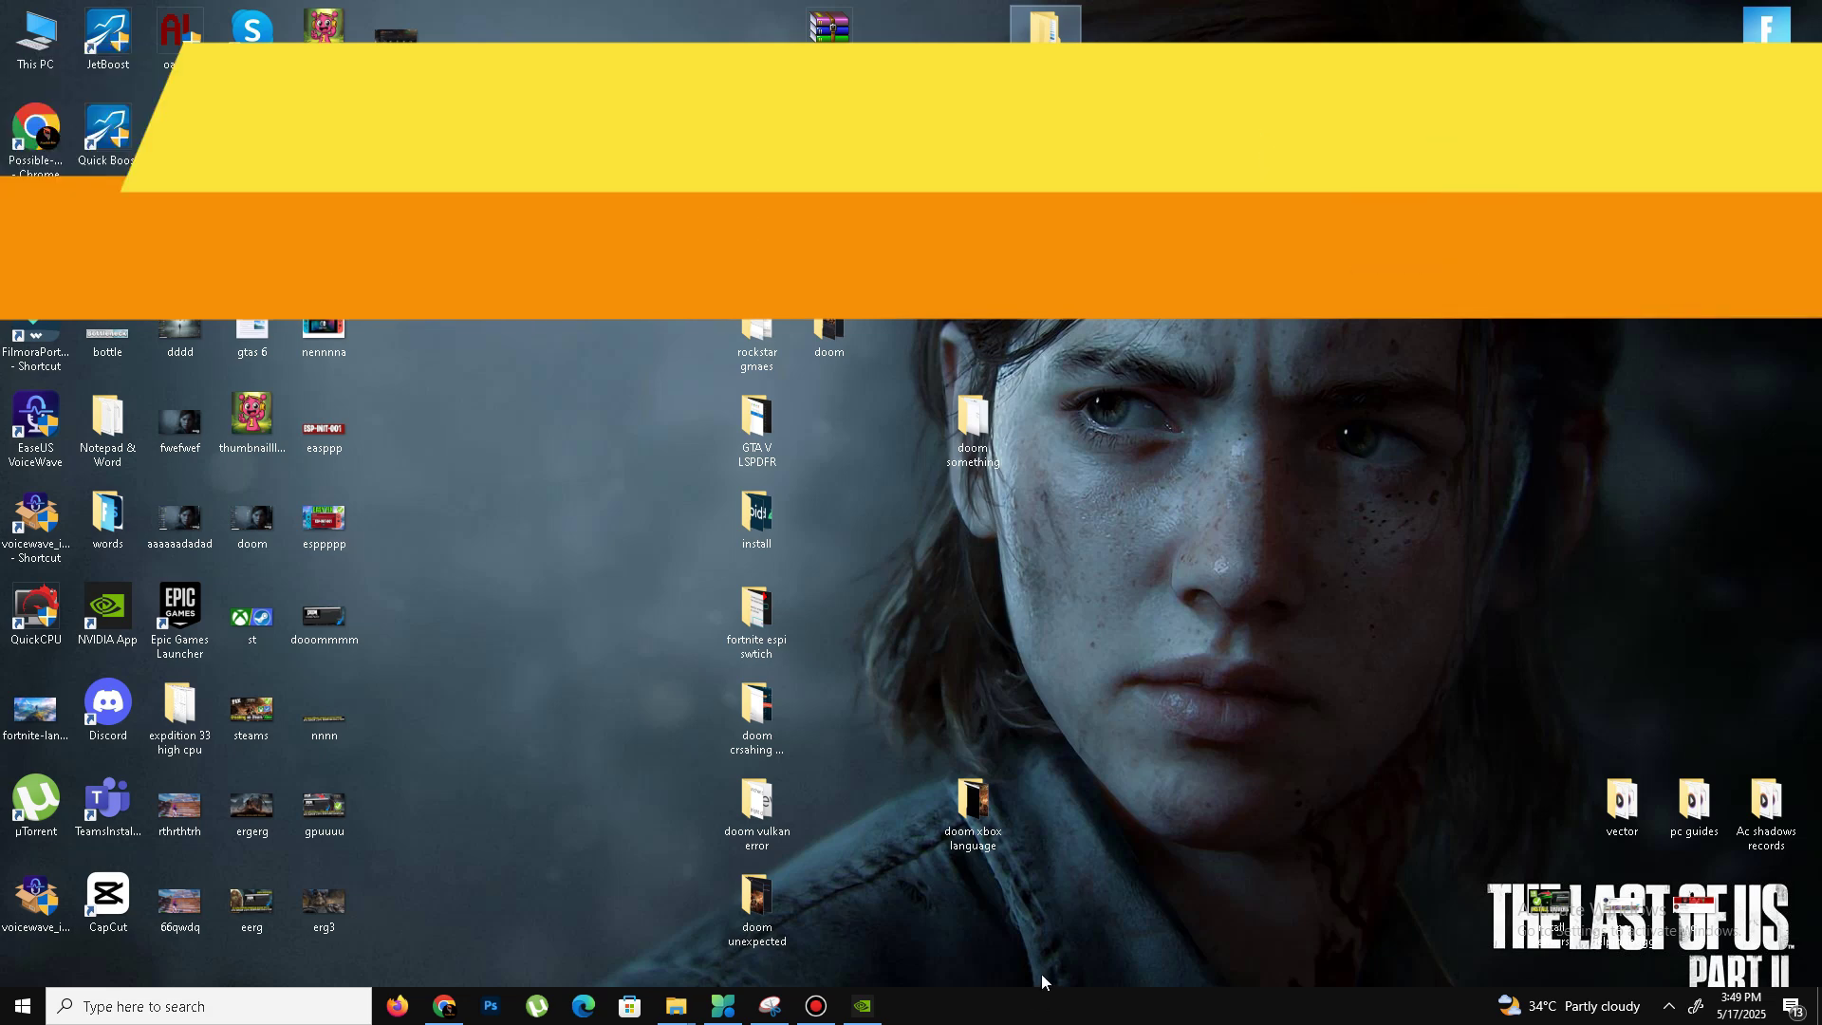
pyautogui.rightClick(1053, 1005)
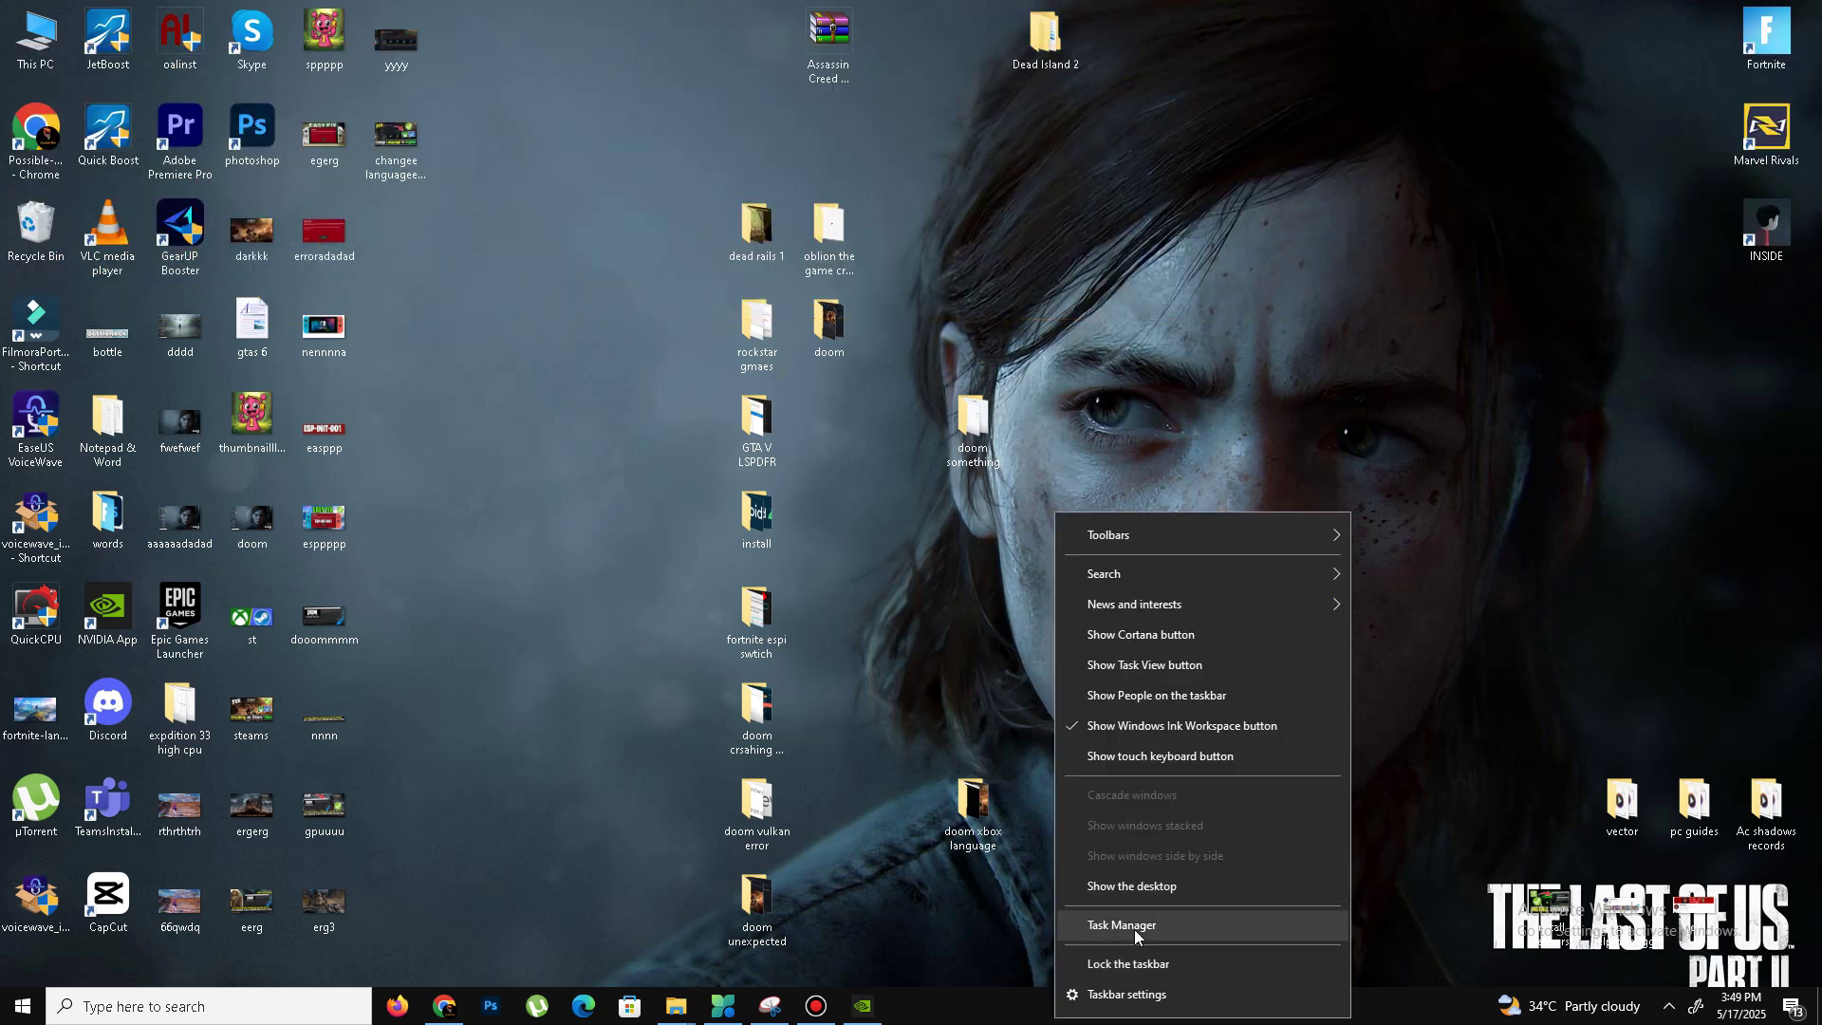
pyautogui.click(1172, 925)
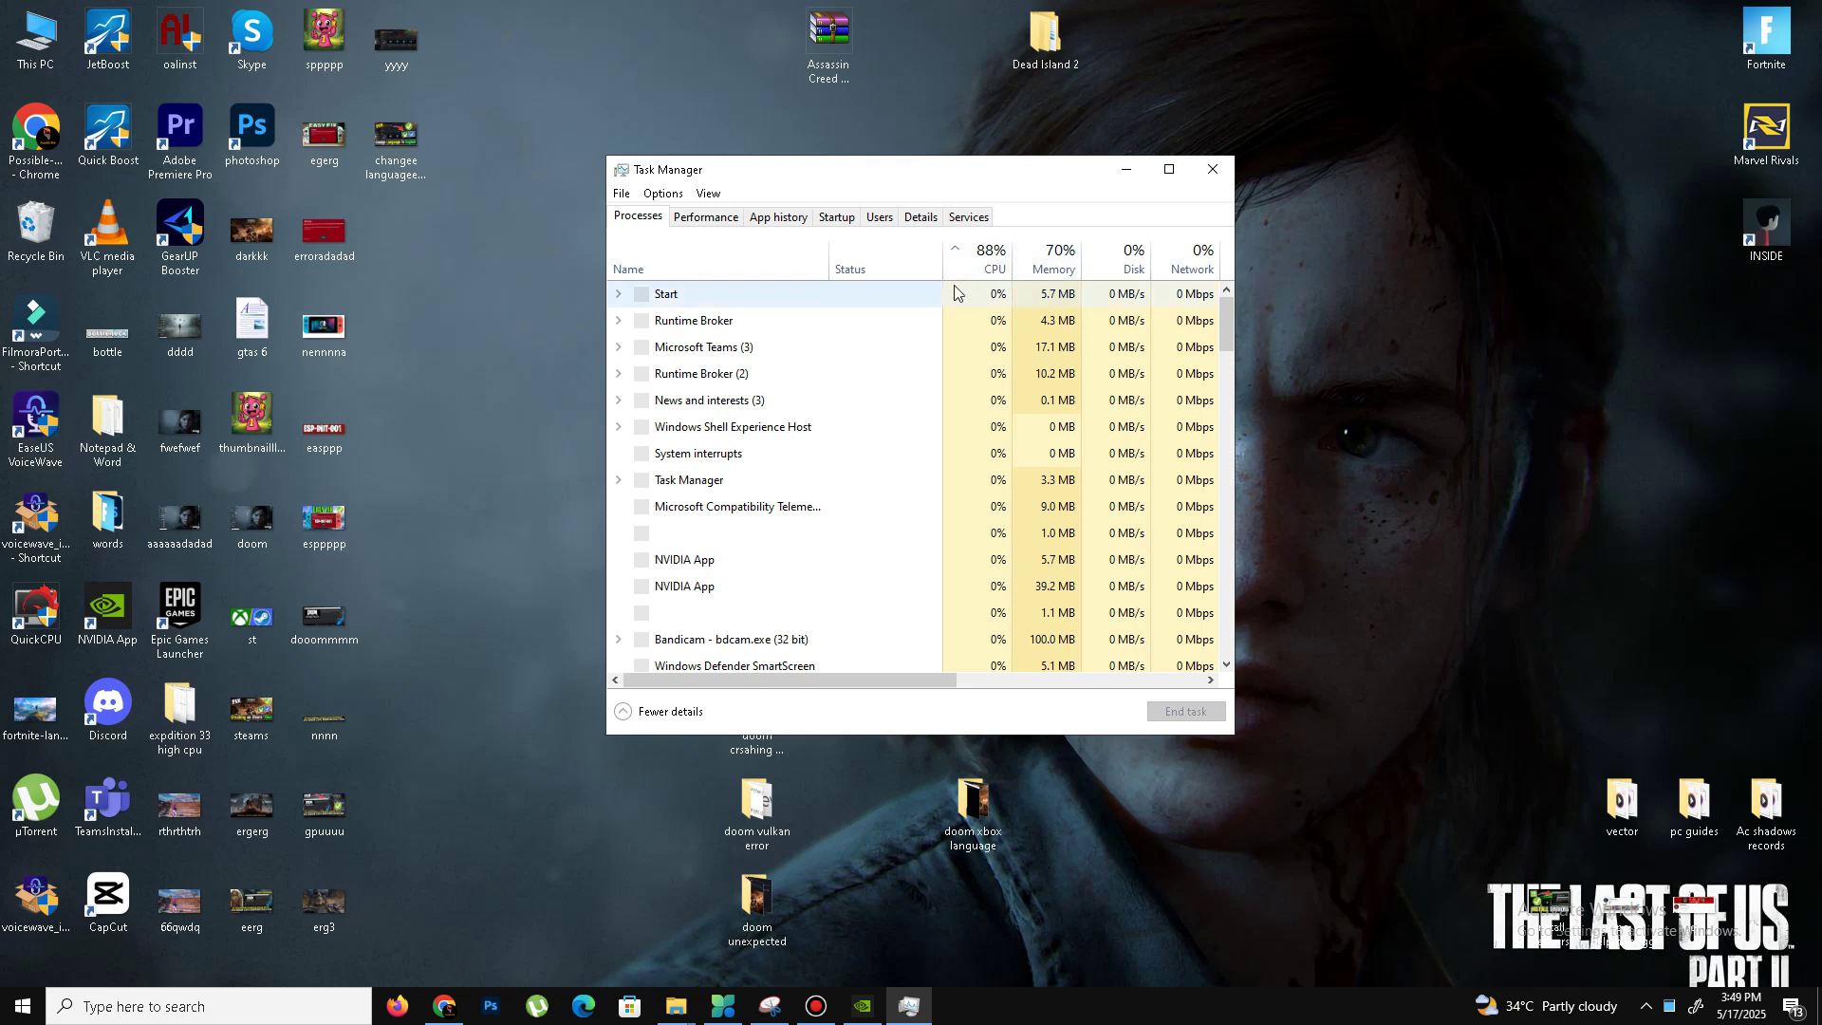
pyautogui.moveTo(919, 164); pyautogui.dragTo(886, 121)
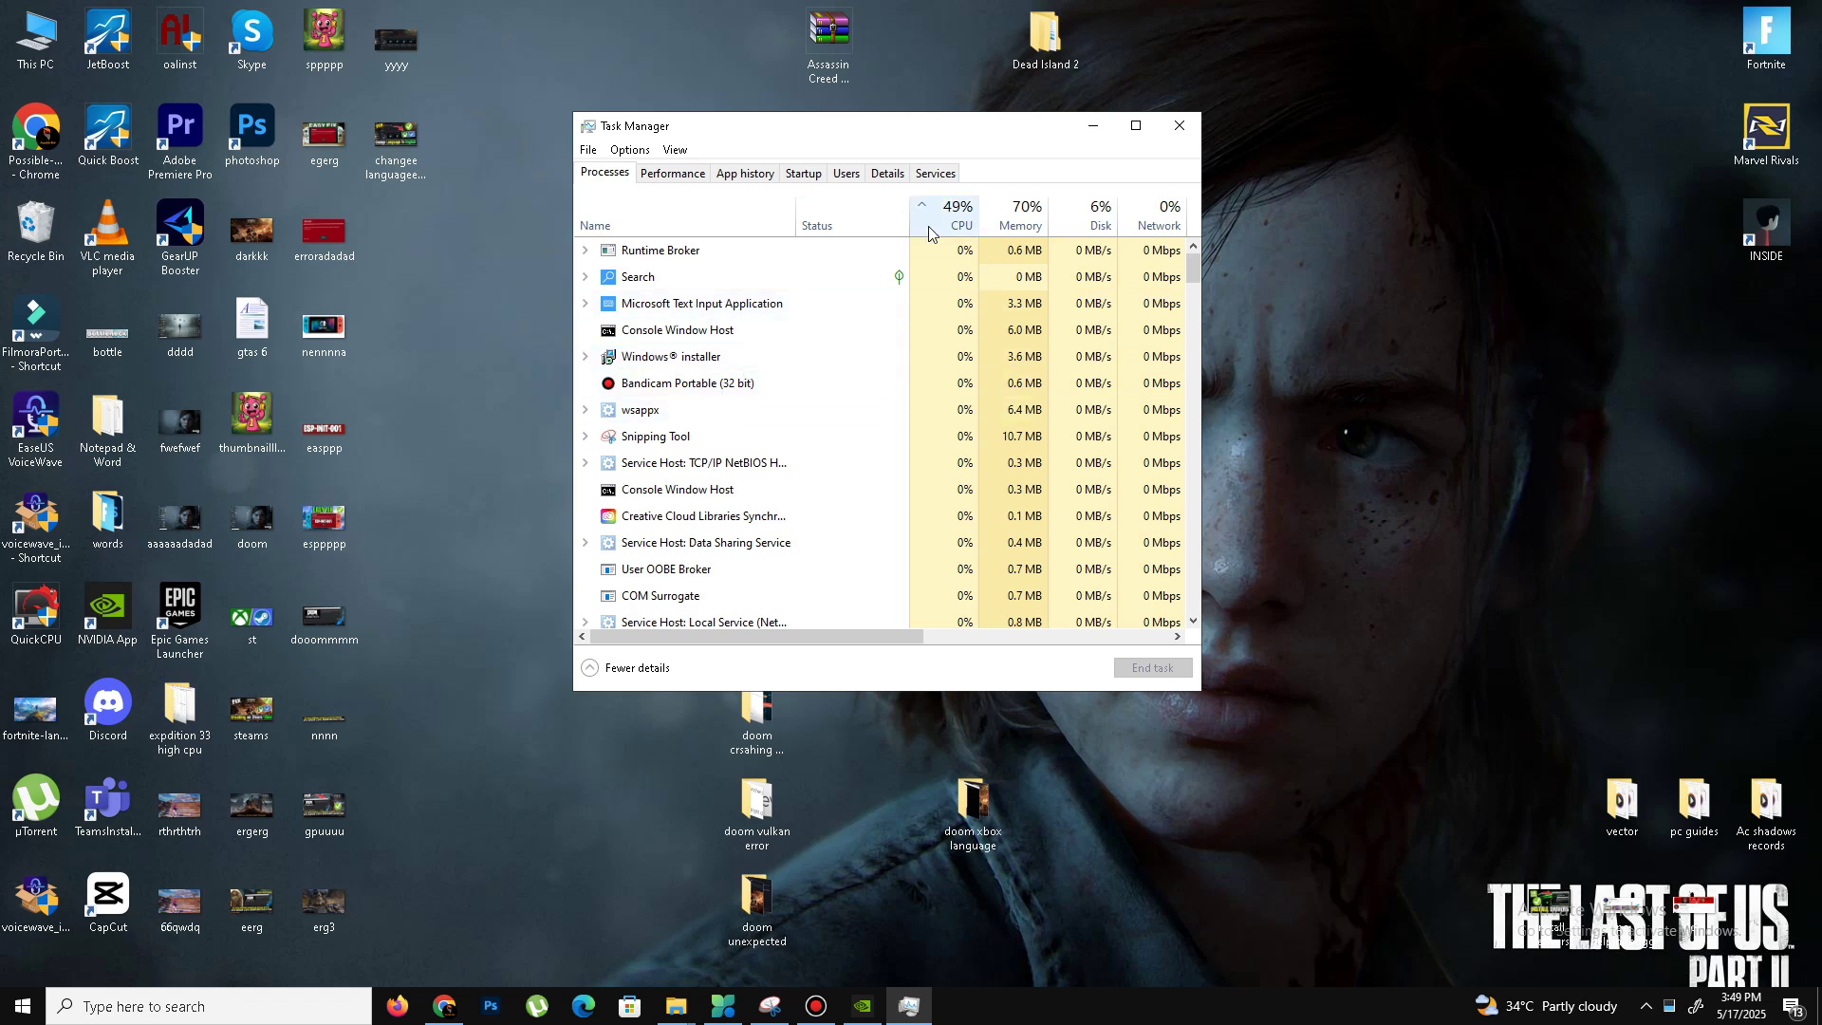
# Inspect Bandicam Portable (32 bit) in the Processes list, leaving it running.
pyautogui.rightClick(706, 394)
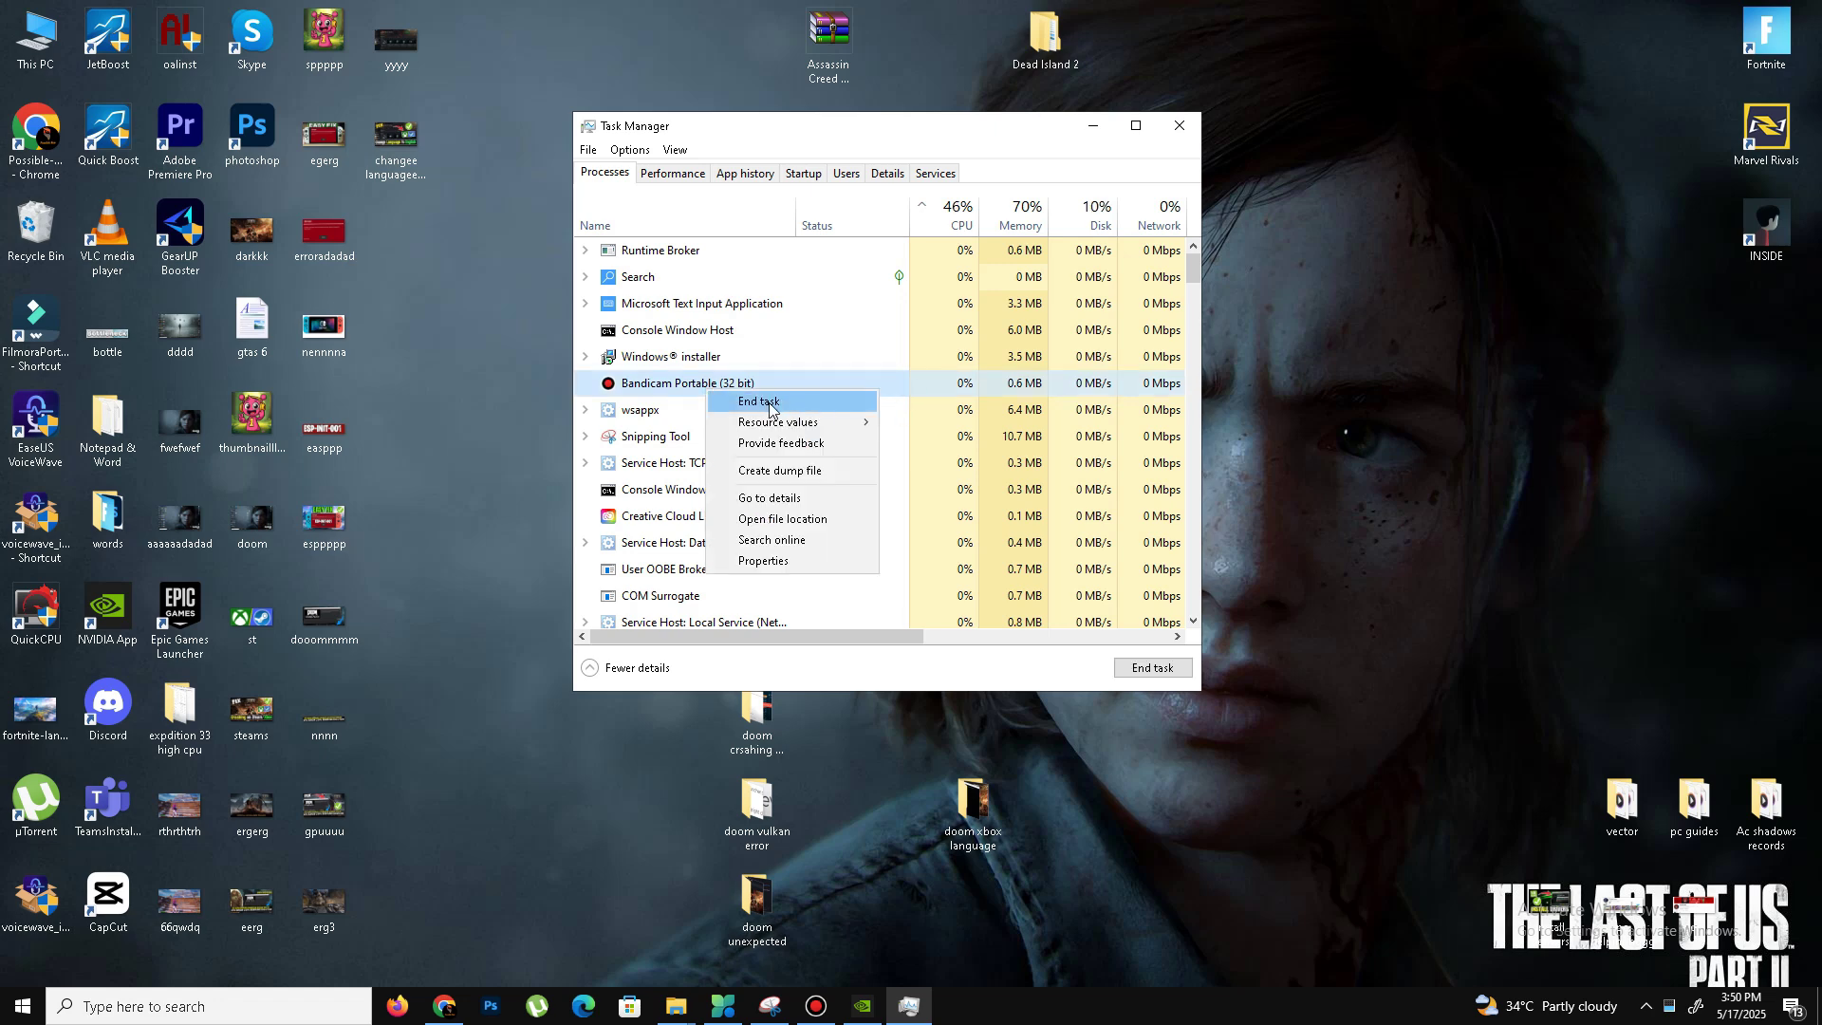
pyautogui.click(953, 121)
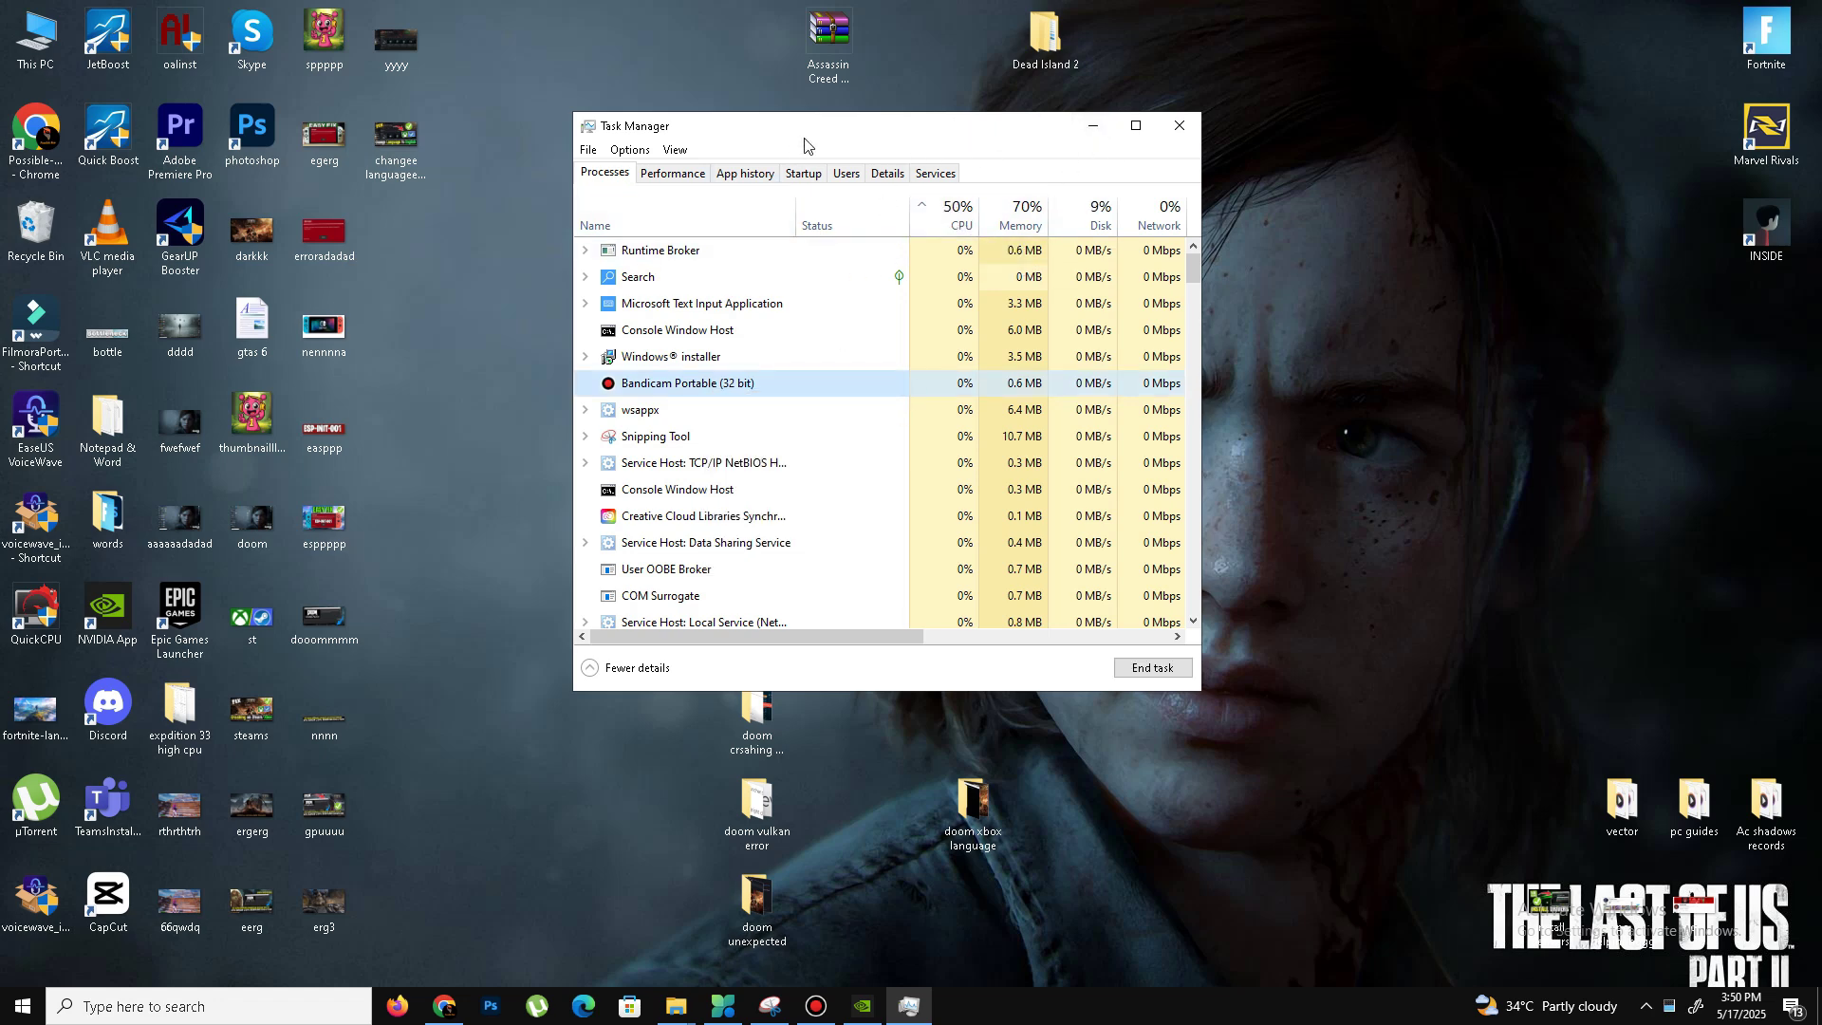
pyautogui.moveTo(811, 133); pyautogui.dragTo(813, 165)
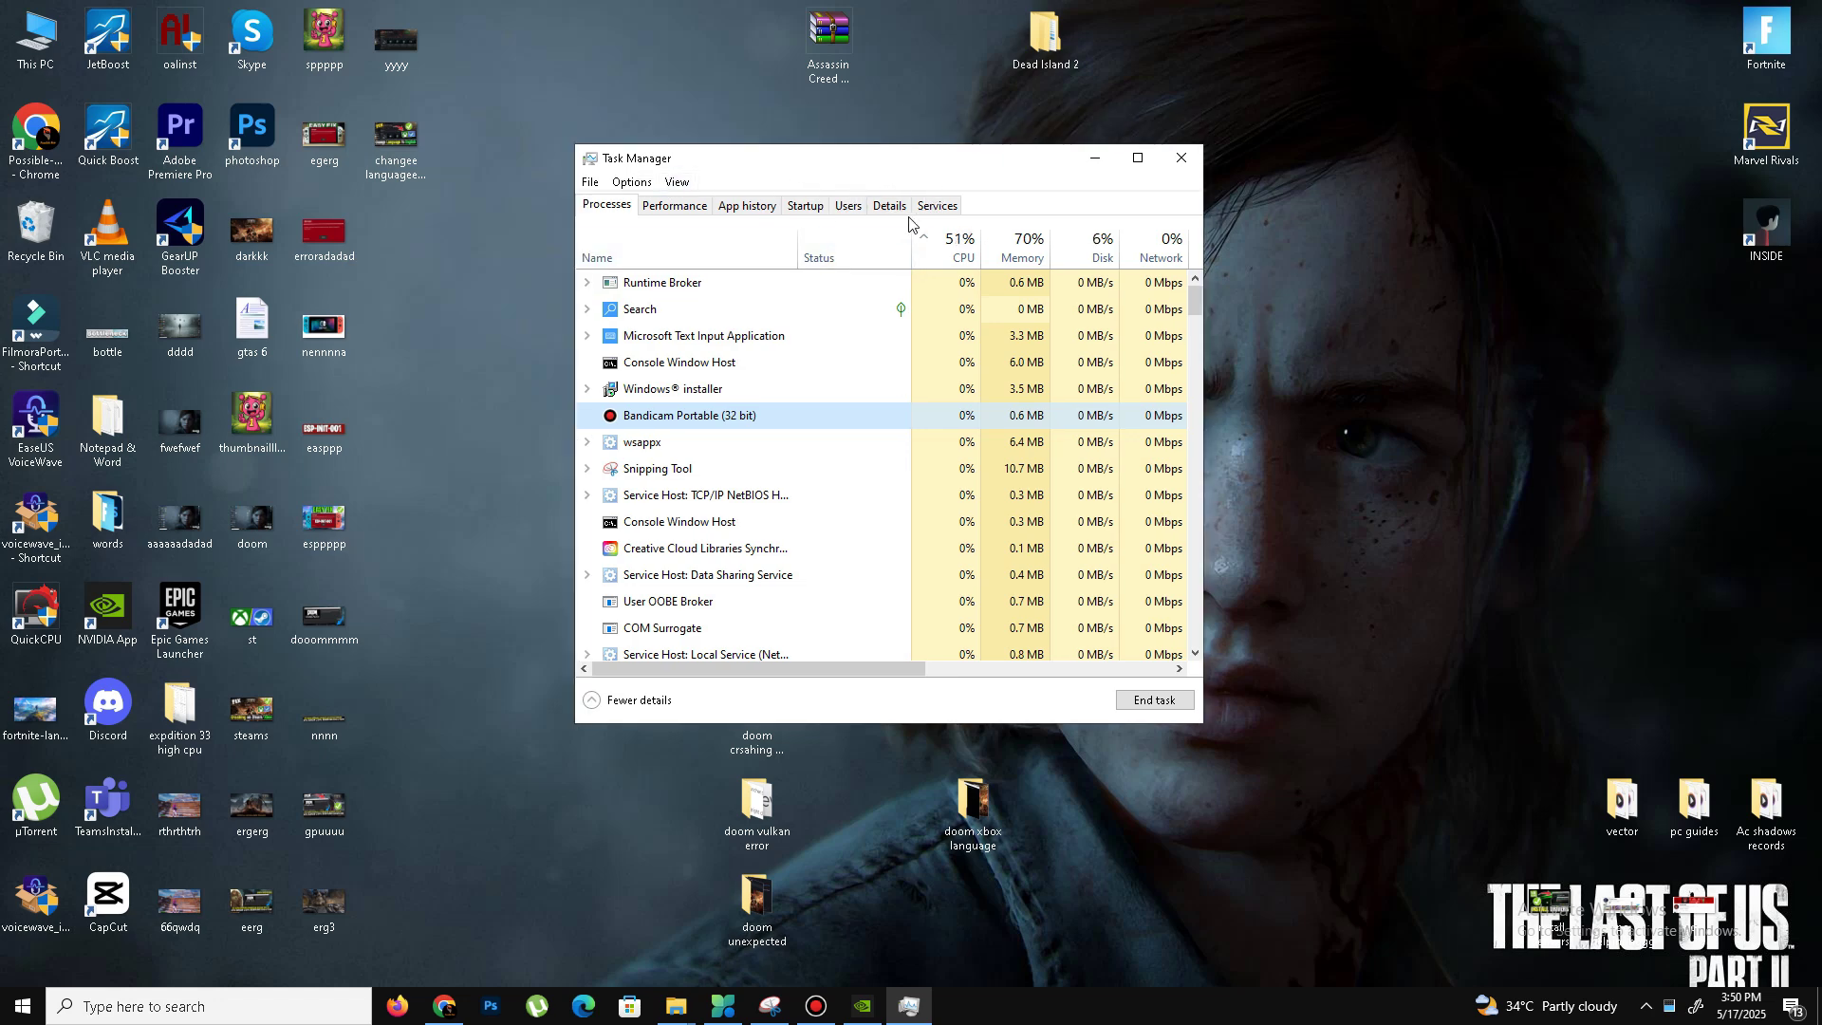
# Launch Settings via search and verify every app under Privacy > Background apps is Off.
pyautogui.click(239, 1003)
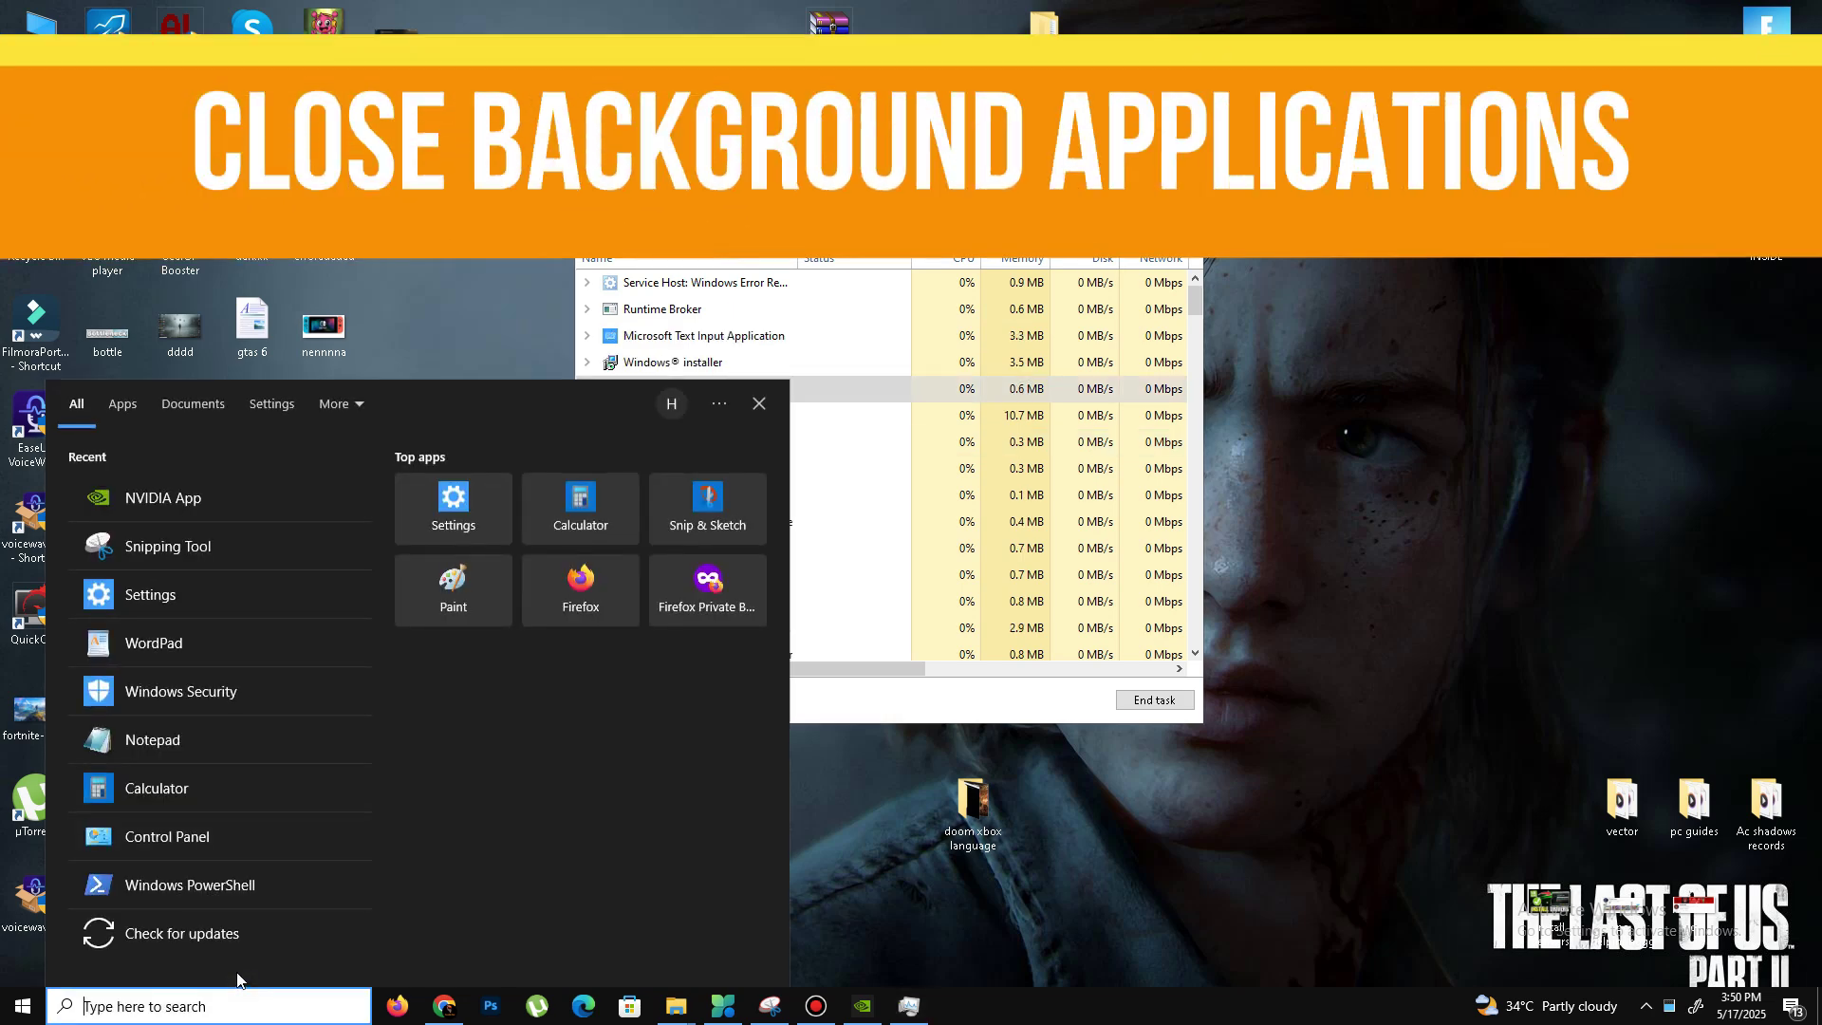
pyautogui.write('se')
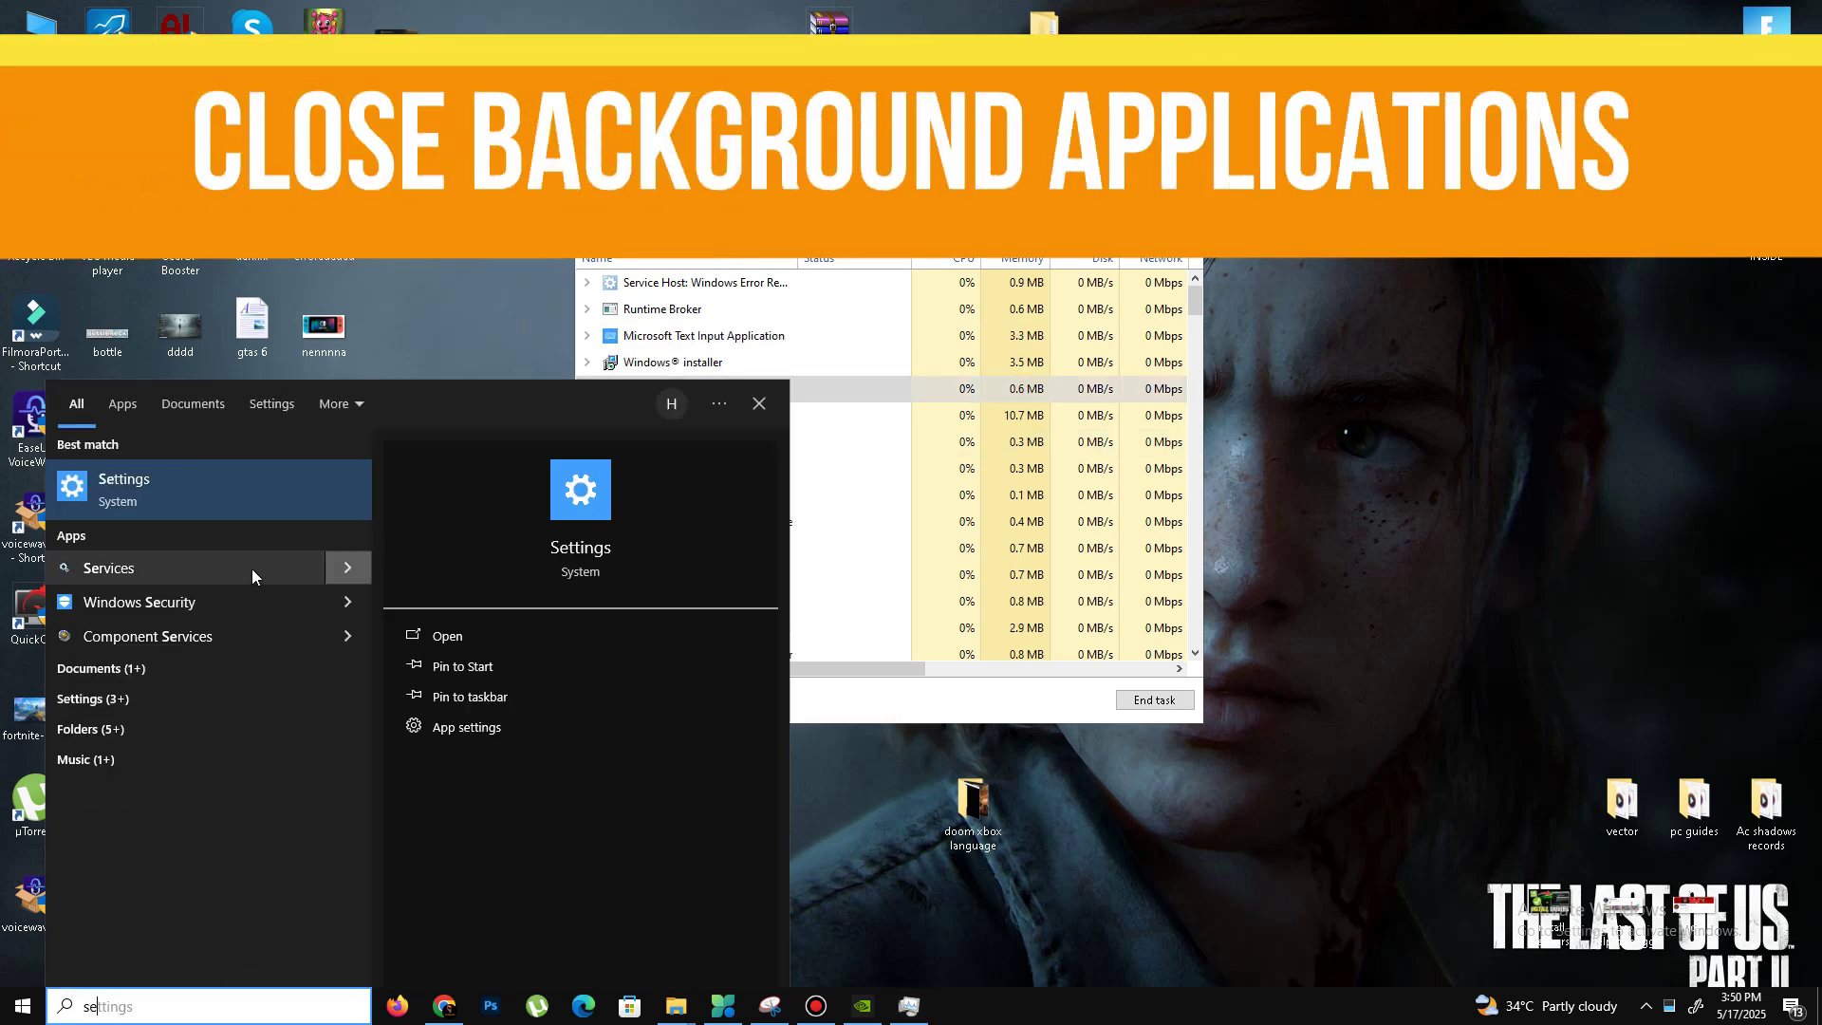
pyautogui.click(346, 498)
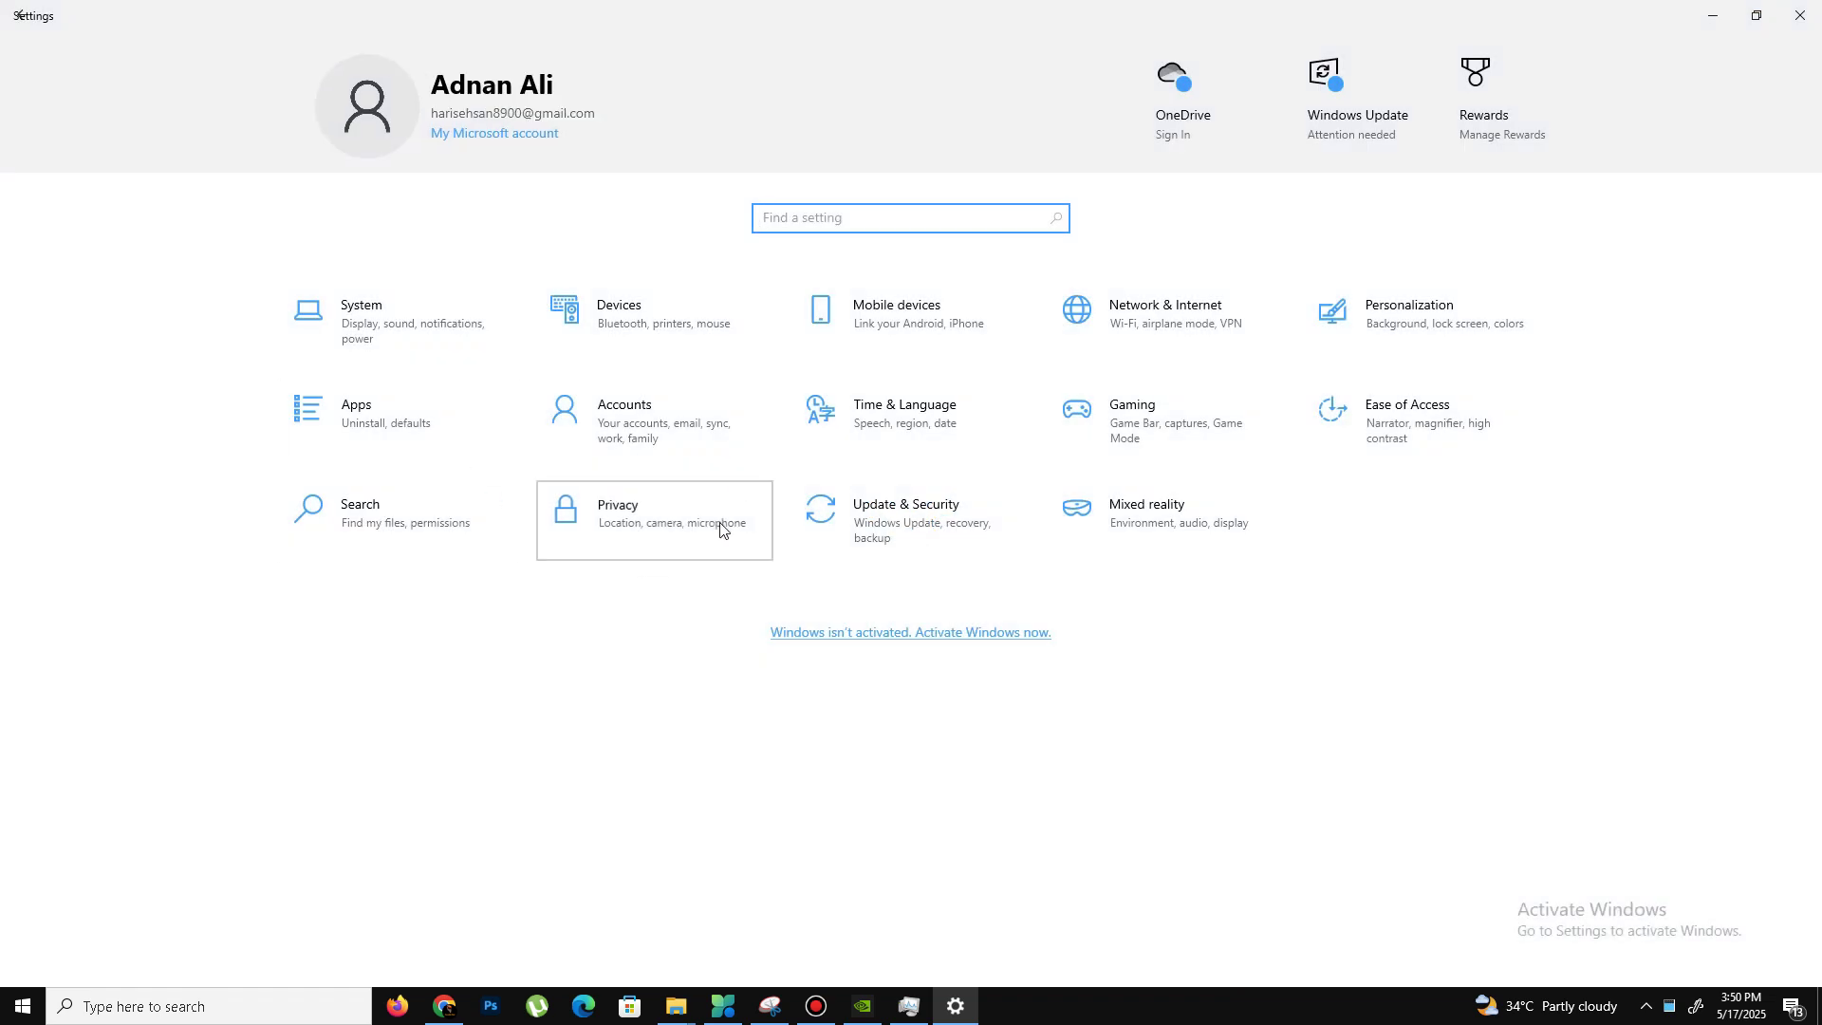
pyautogui.click(721, 529)
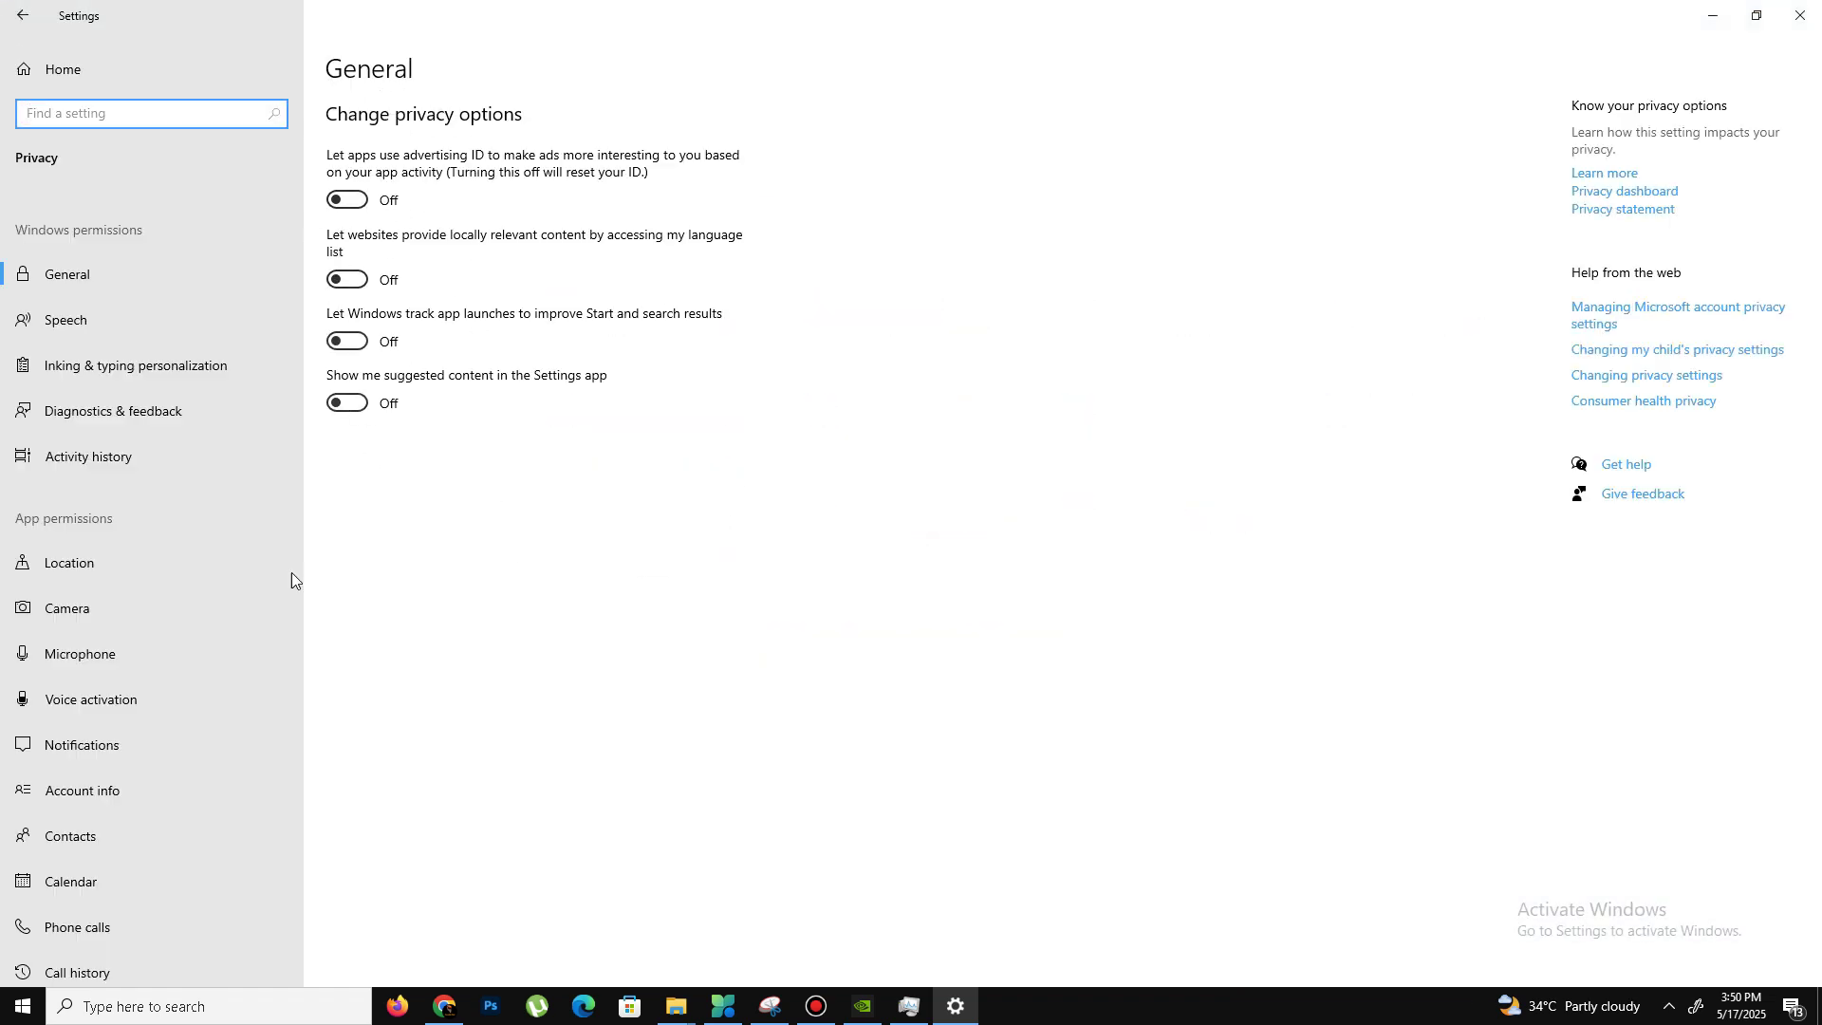
pyautogui.scroll(-5, 181, 686)
pyautogui.scroll(-1, 179, 685)
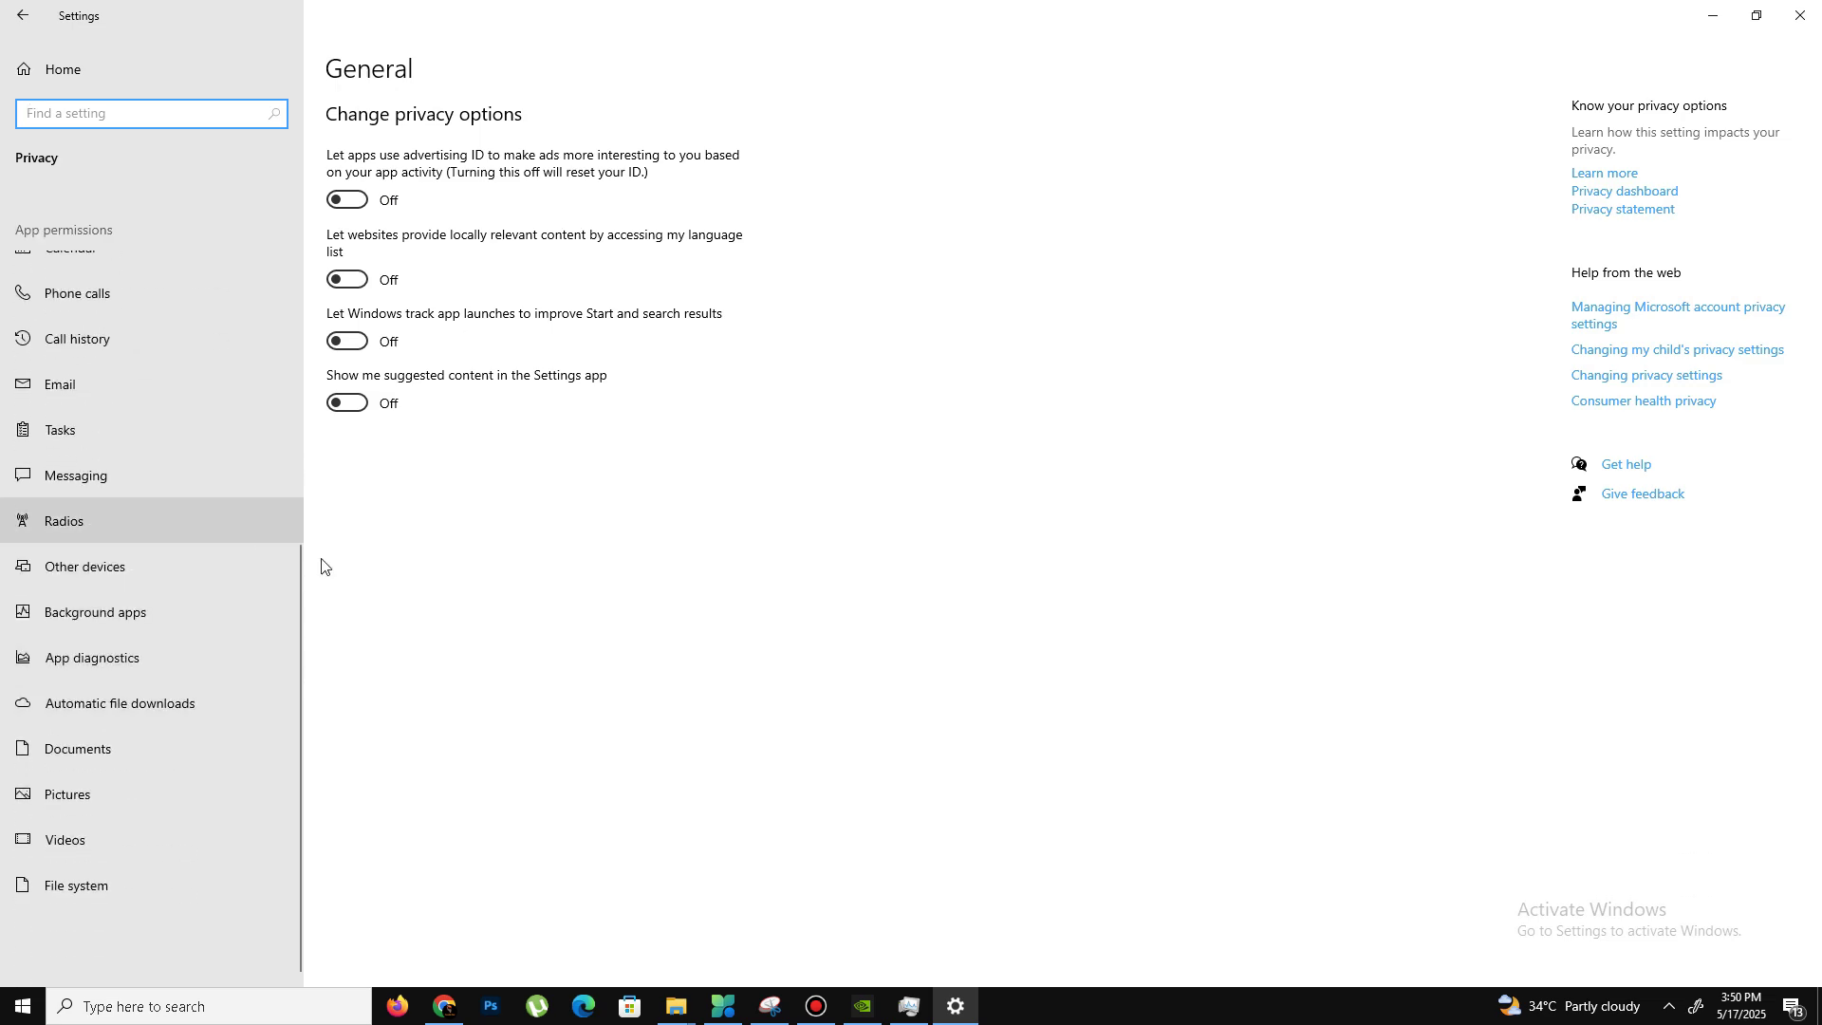
pyautogui.click(153, 606)
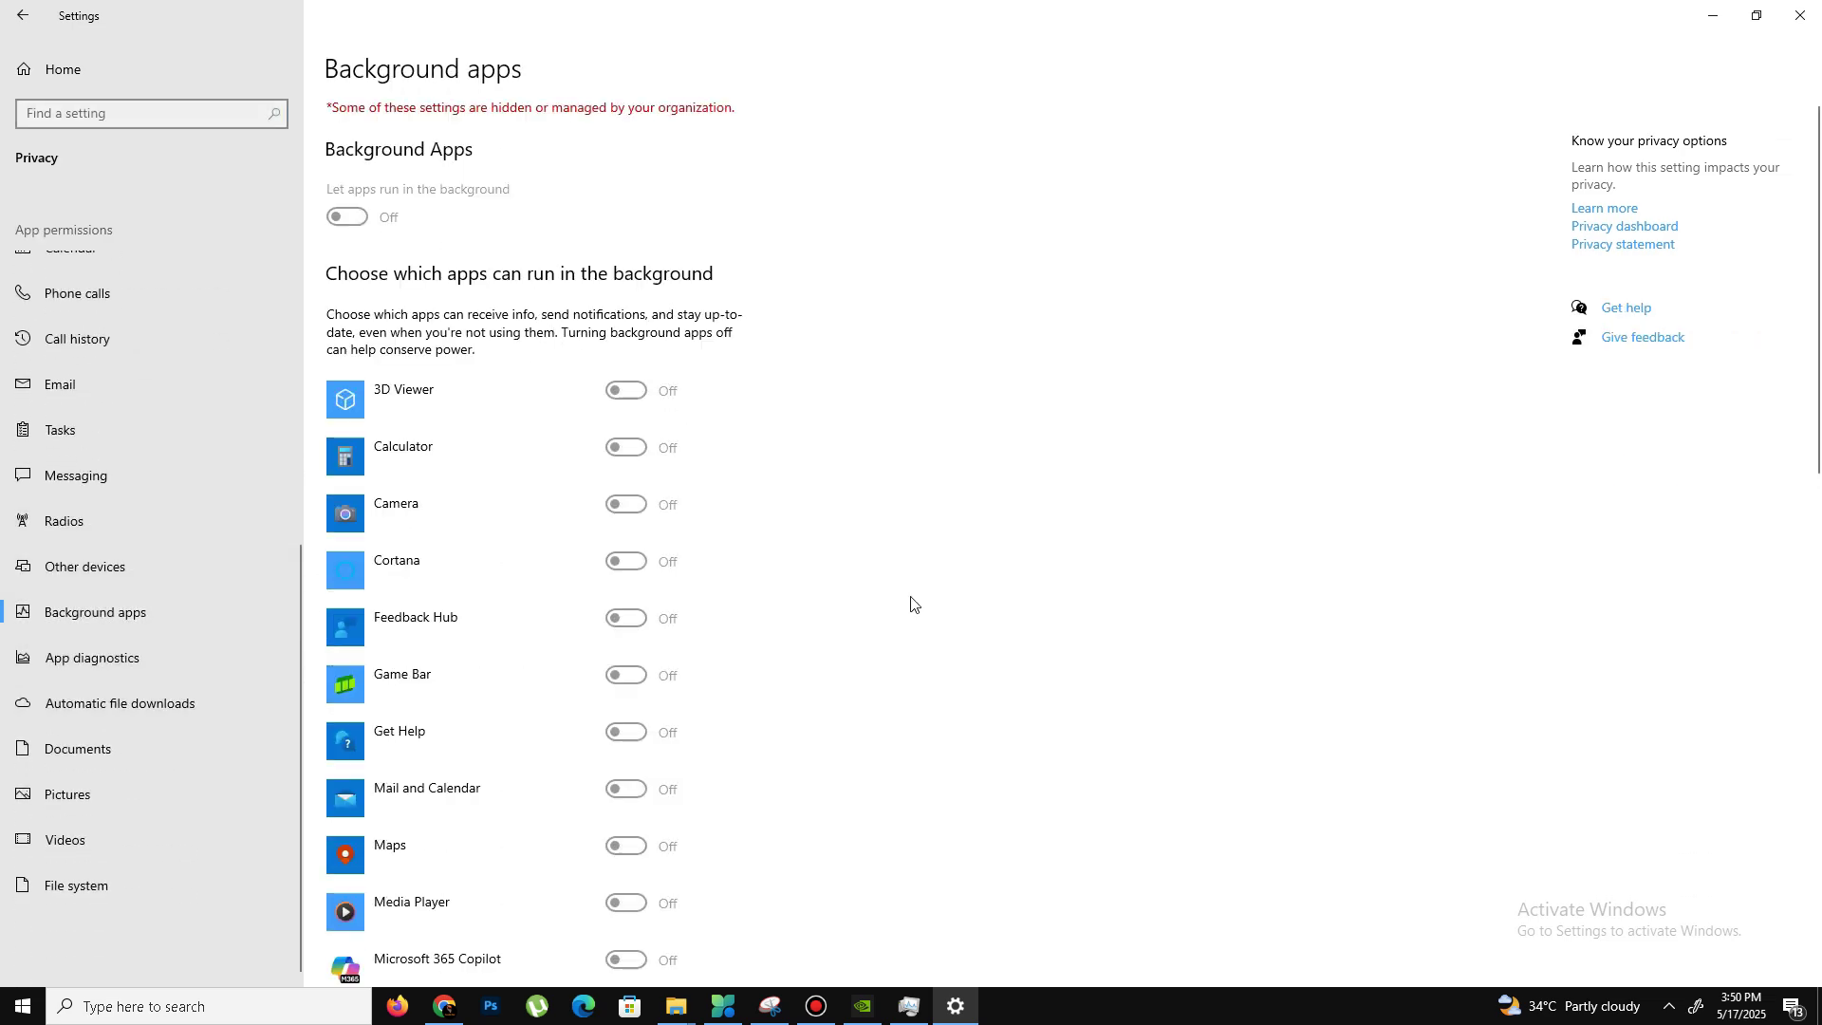
pyautogui.scroll(-10, 908, 601)
pyautogui.scroll(10, 905, 600)
# Go from Settings home to Gaming > Game Mode to confirm it is on.
pyautogui.click(22, 15)
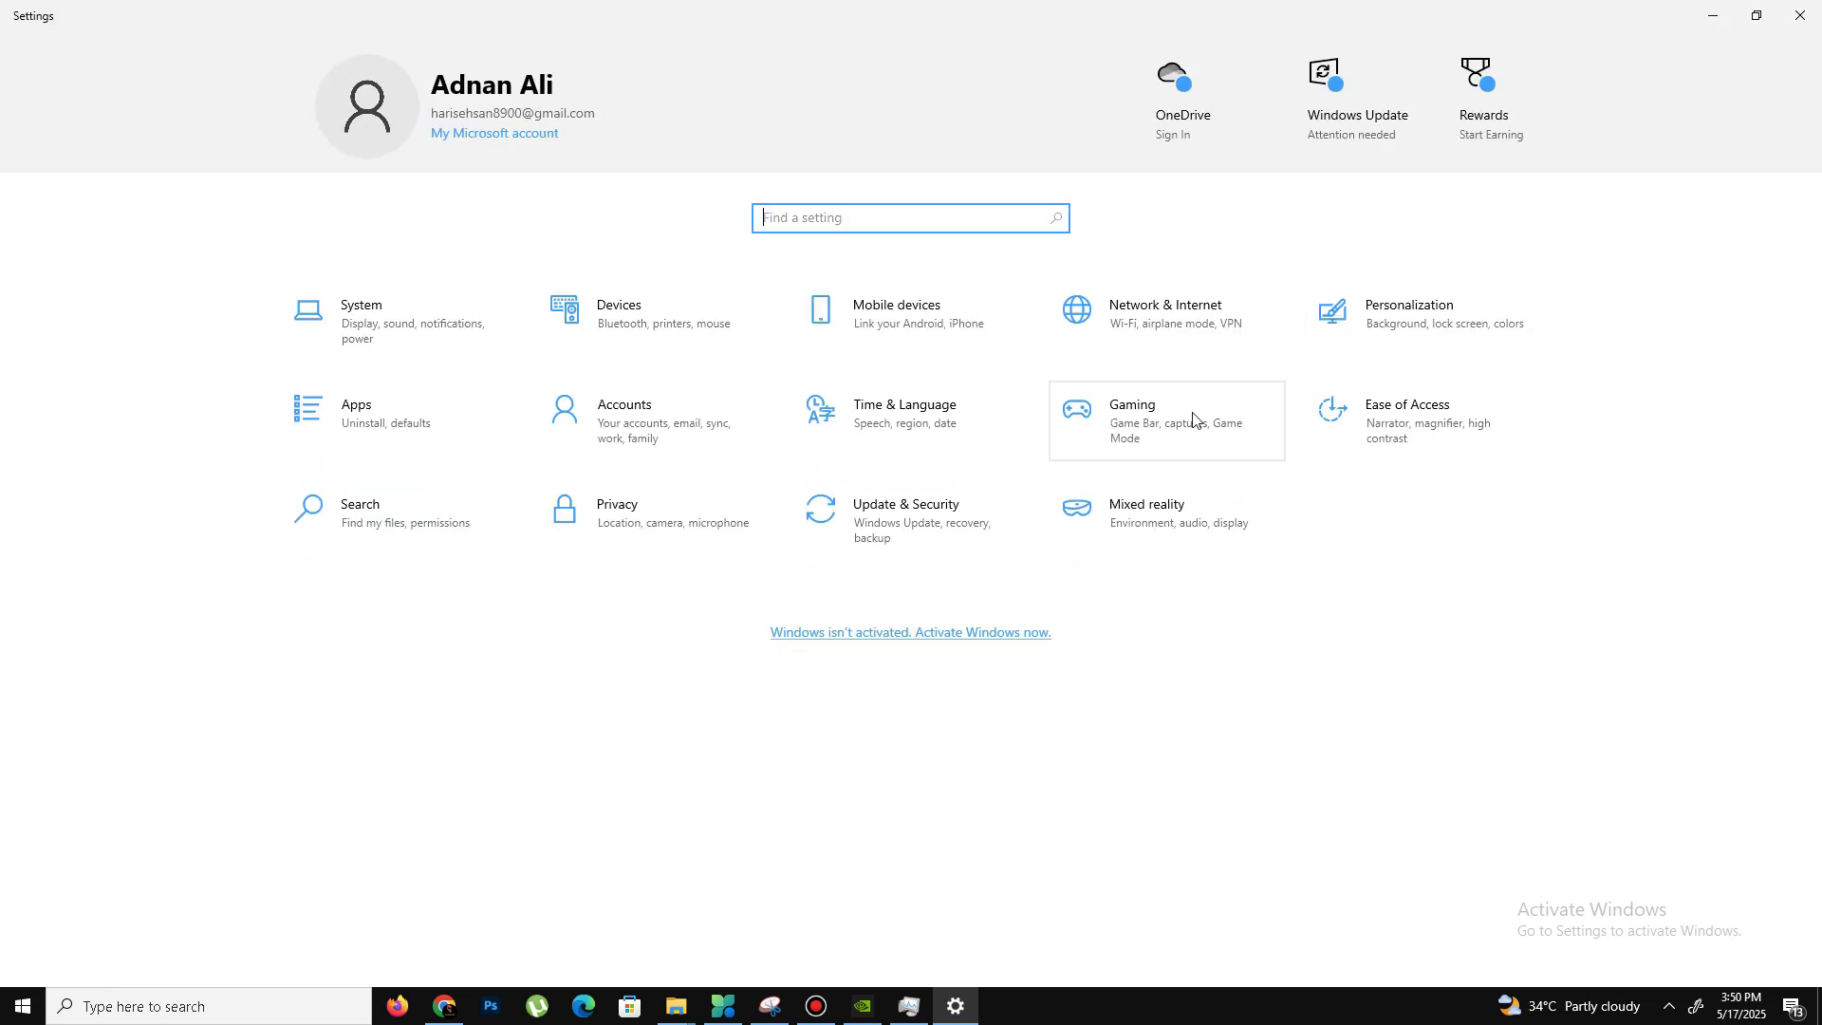
pyautogui.click(1190, 422)
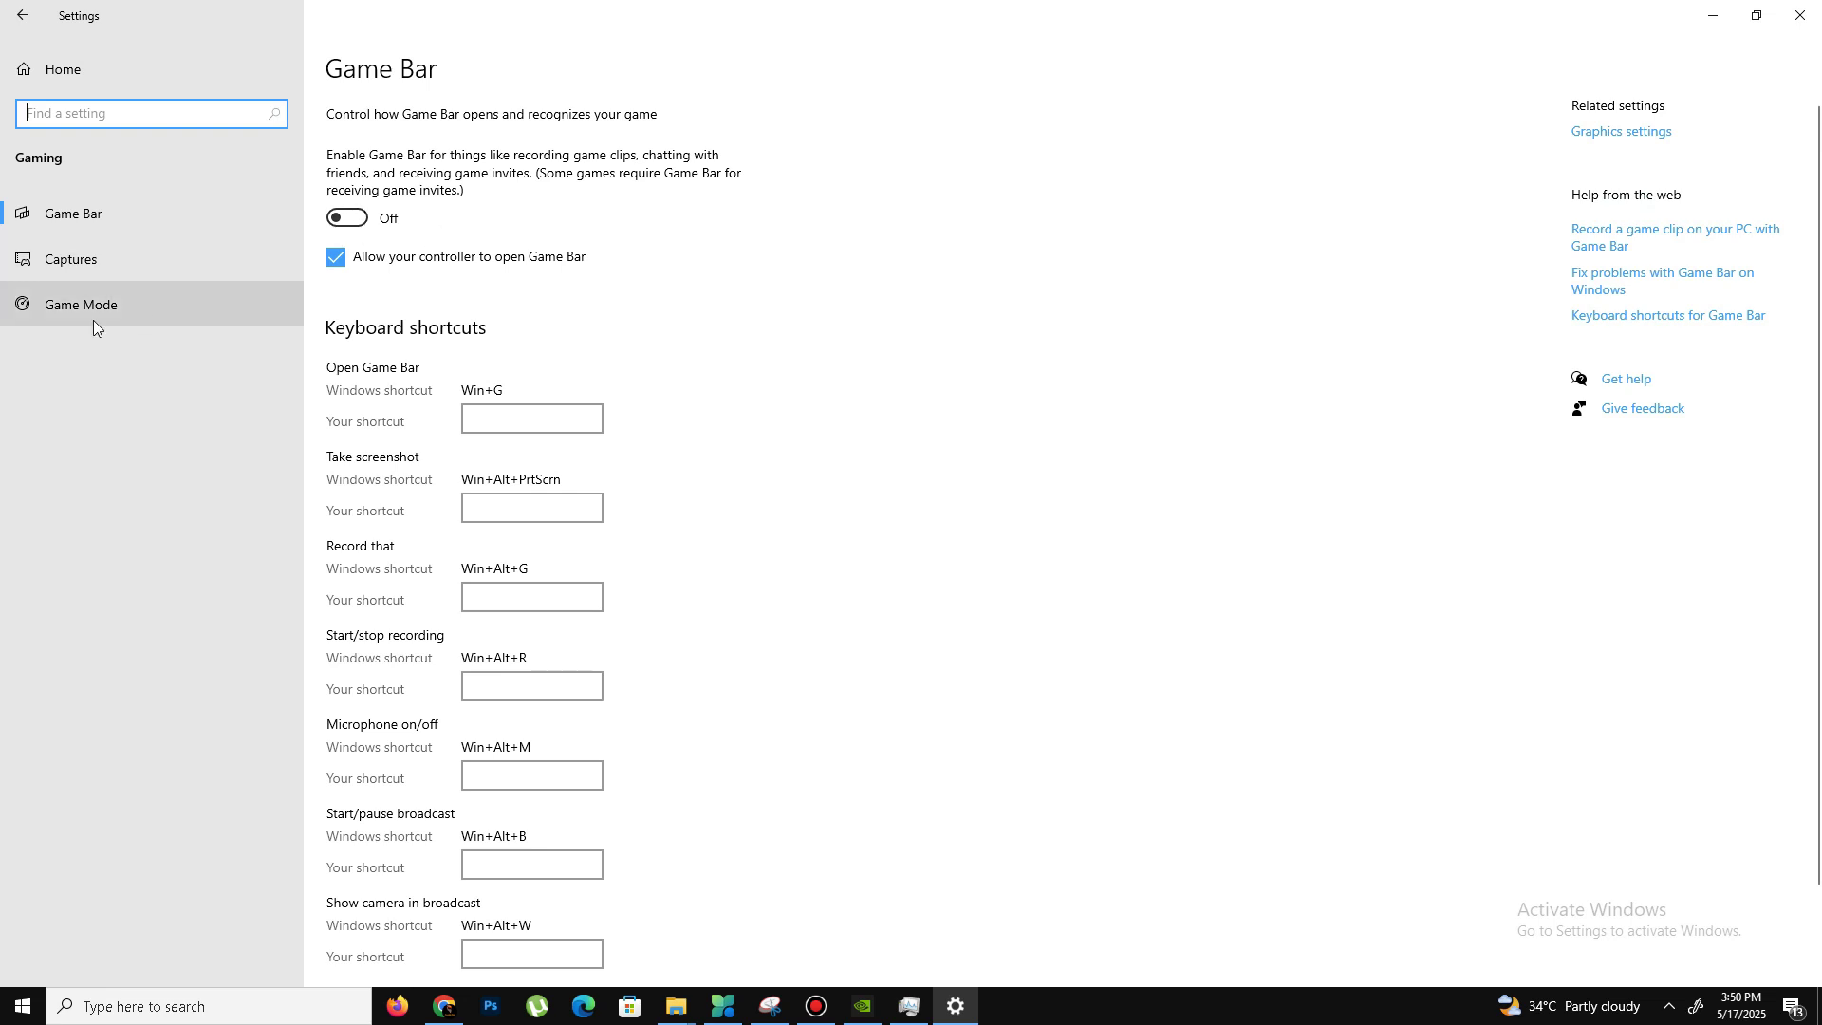
pyautogui.click(135, 309)
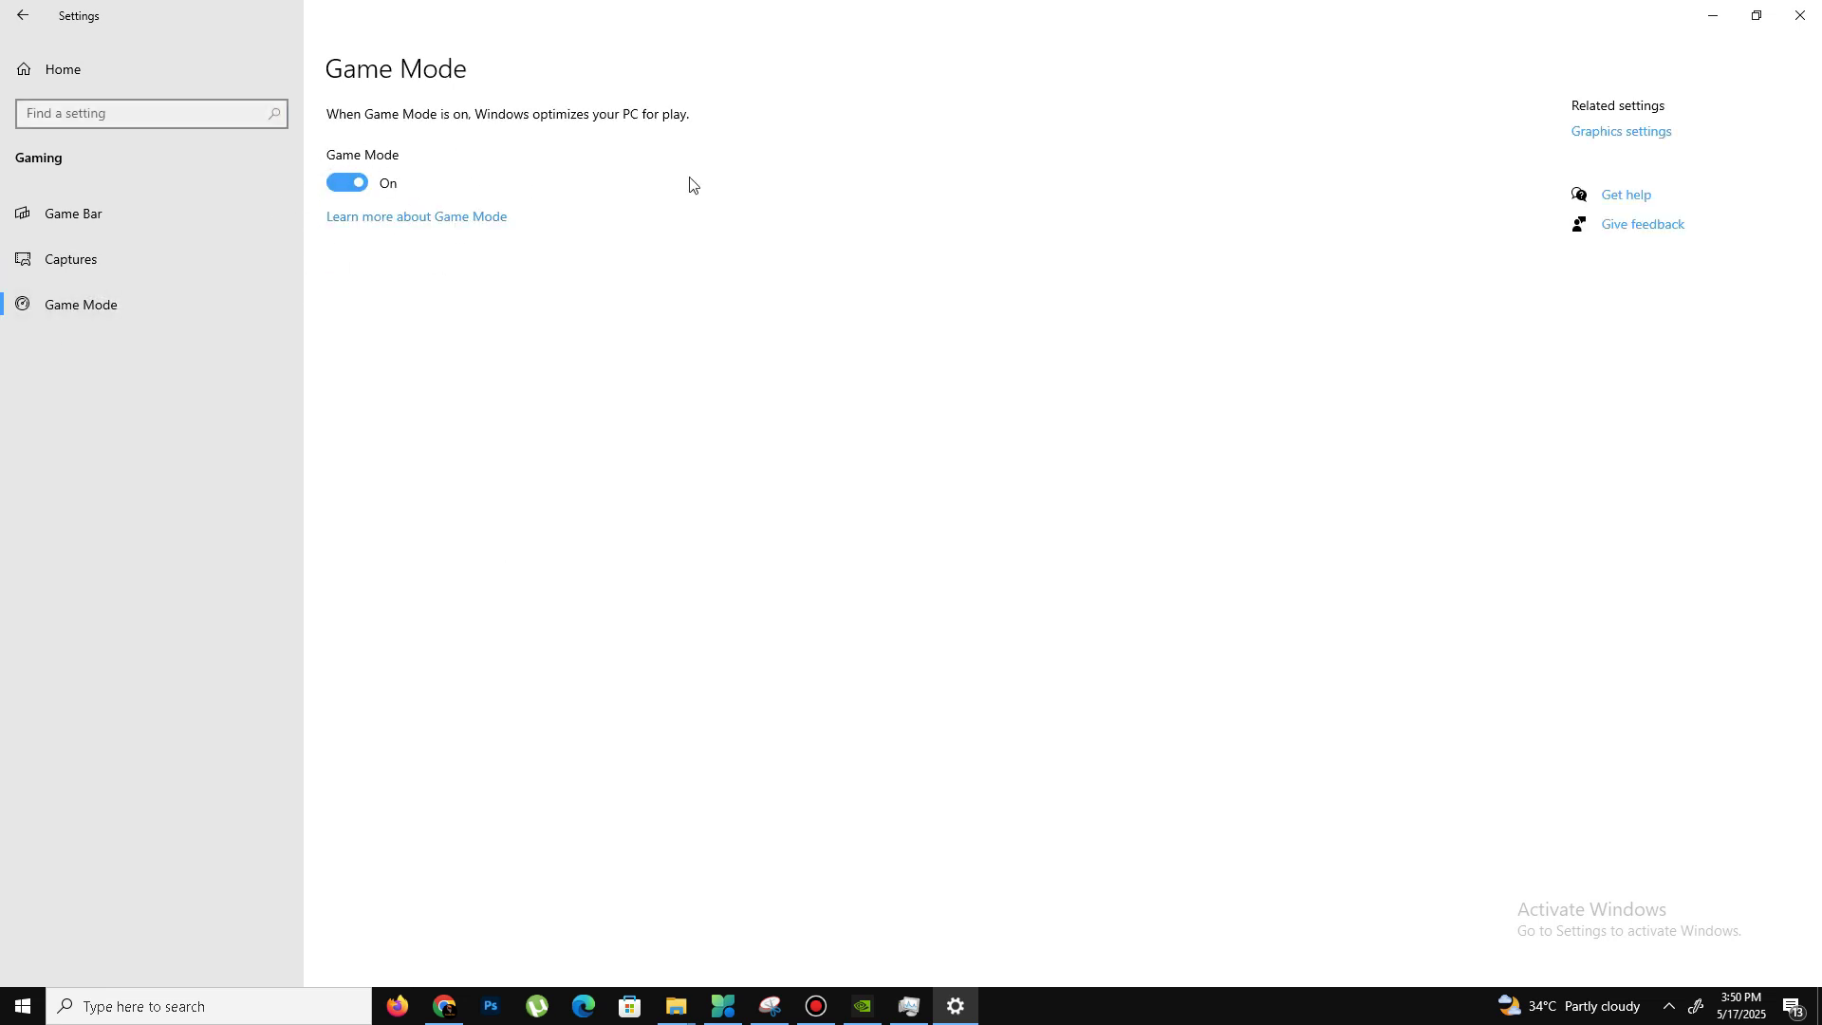
# Save Fortnite's graphics preference as High performance on the GeForce GTX 950.
pyautogui.click(1618, 135)
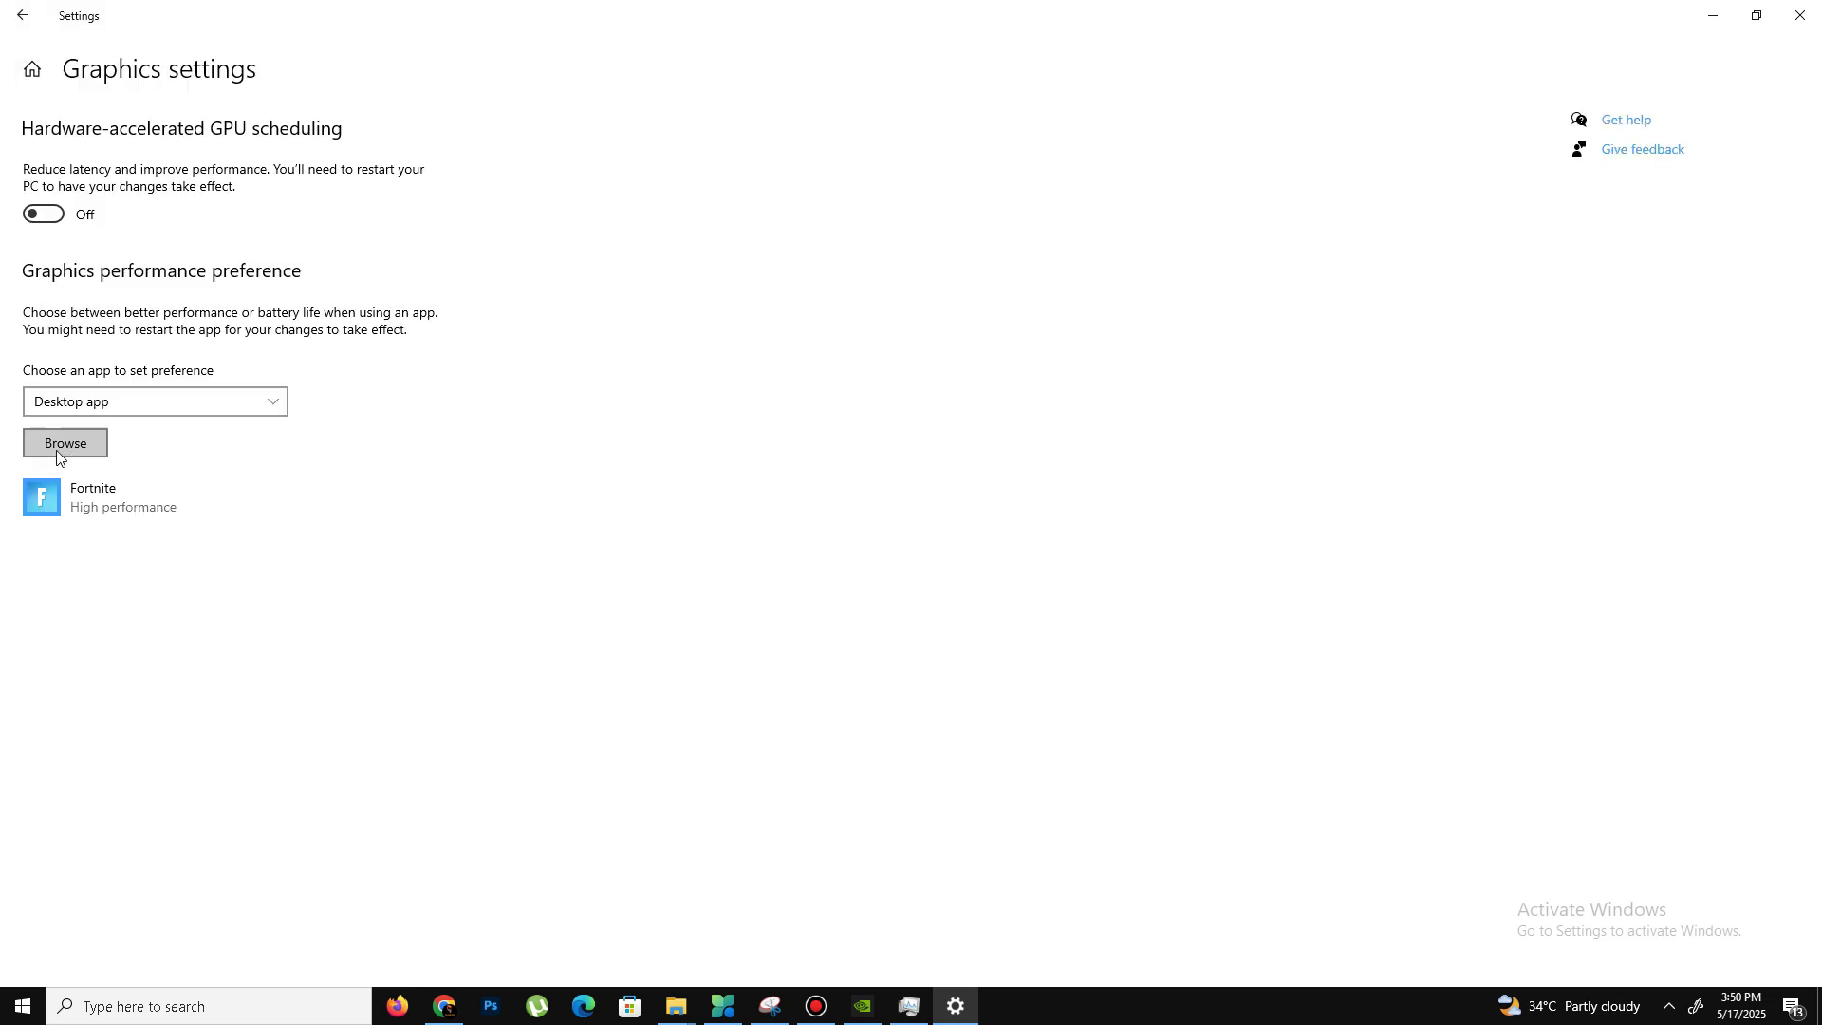
pyautogui.click(284, 523)
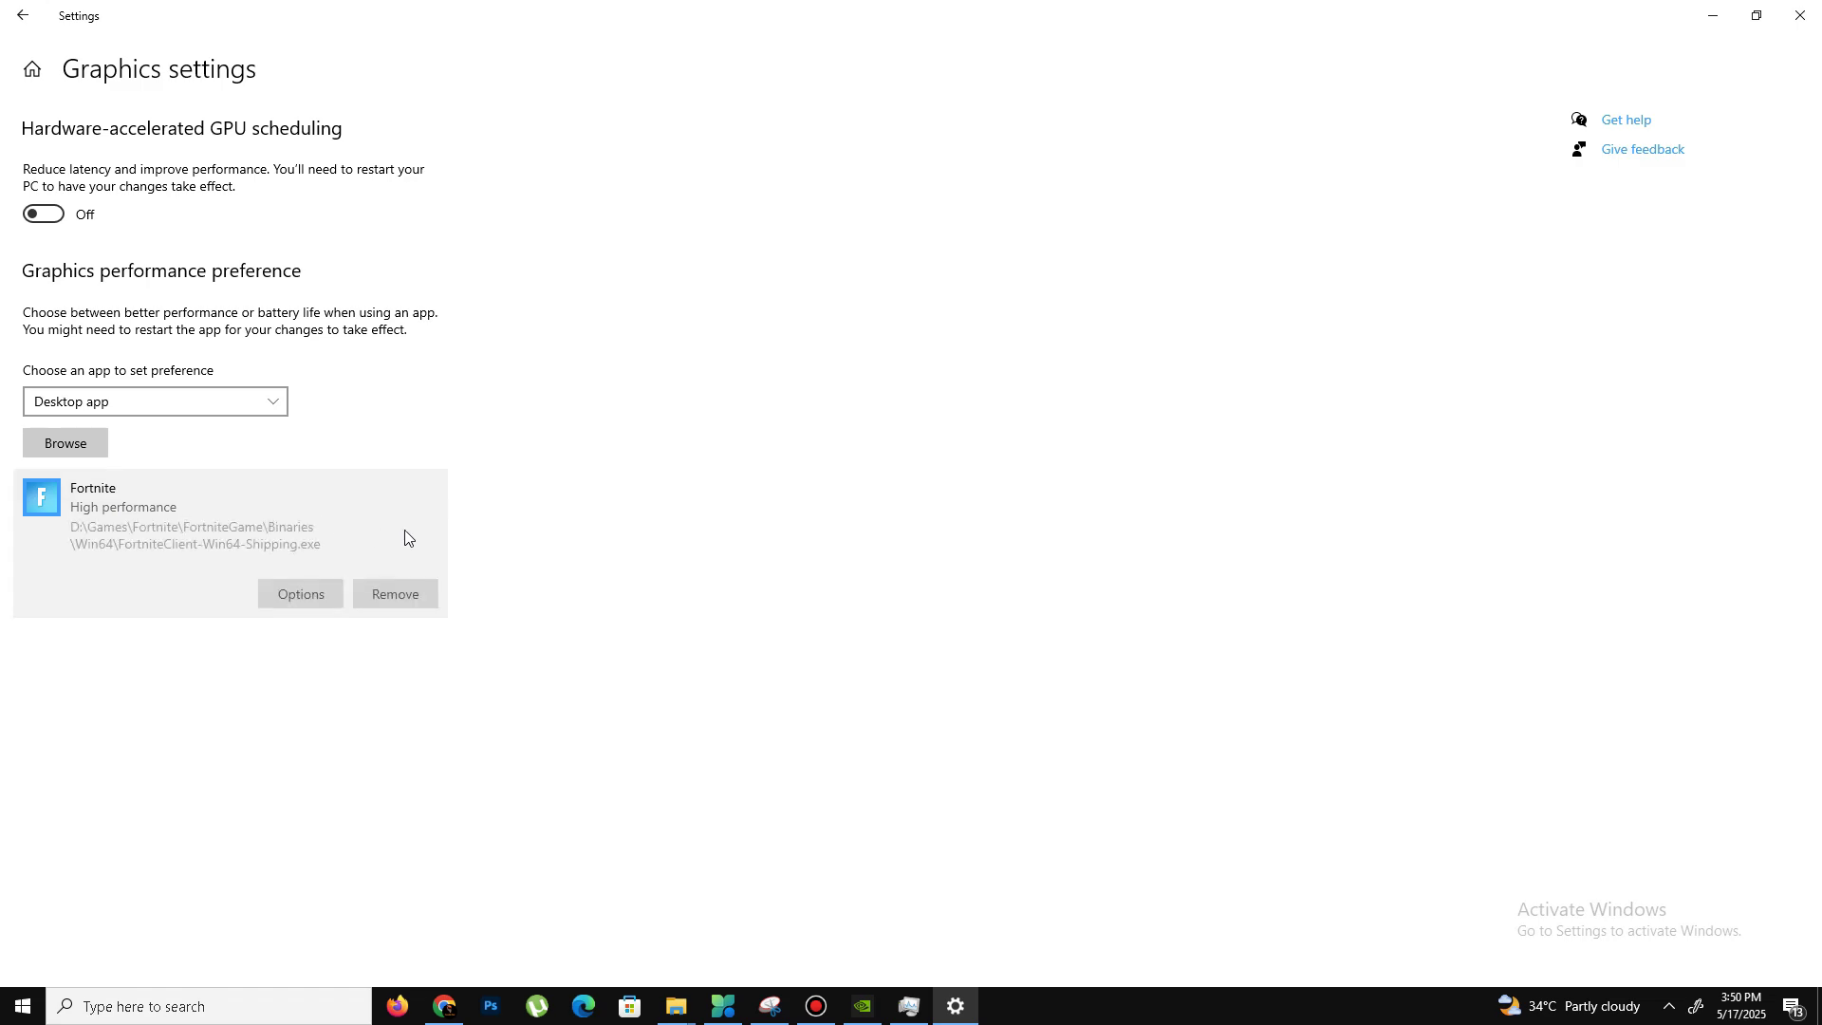
pyautogui.click(298, 597)
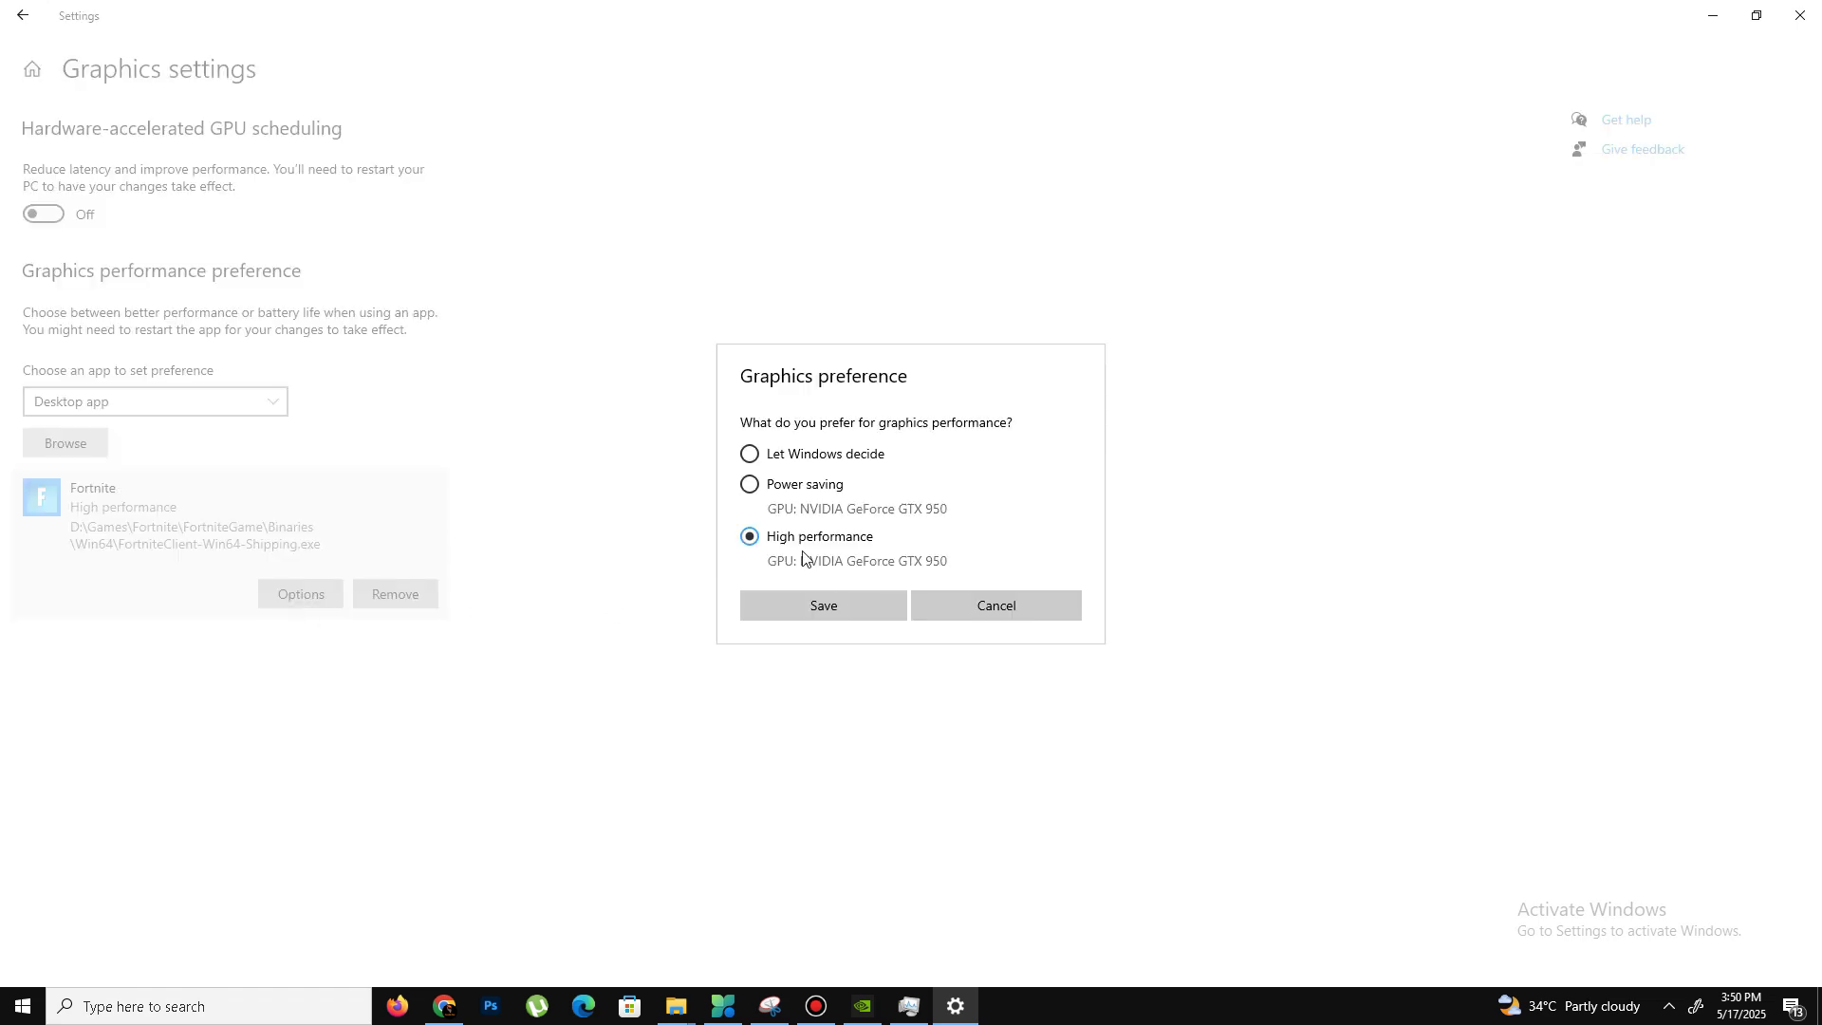
pyautogui.click(821, 603)
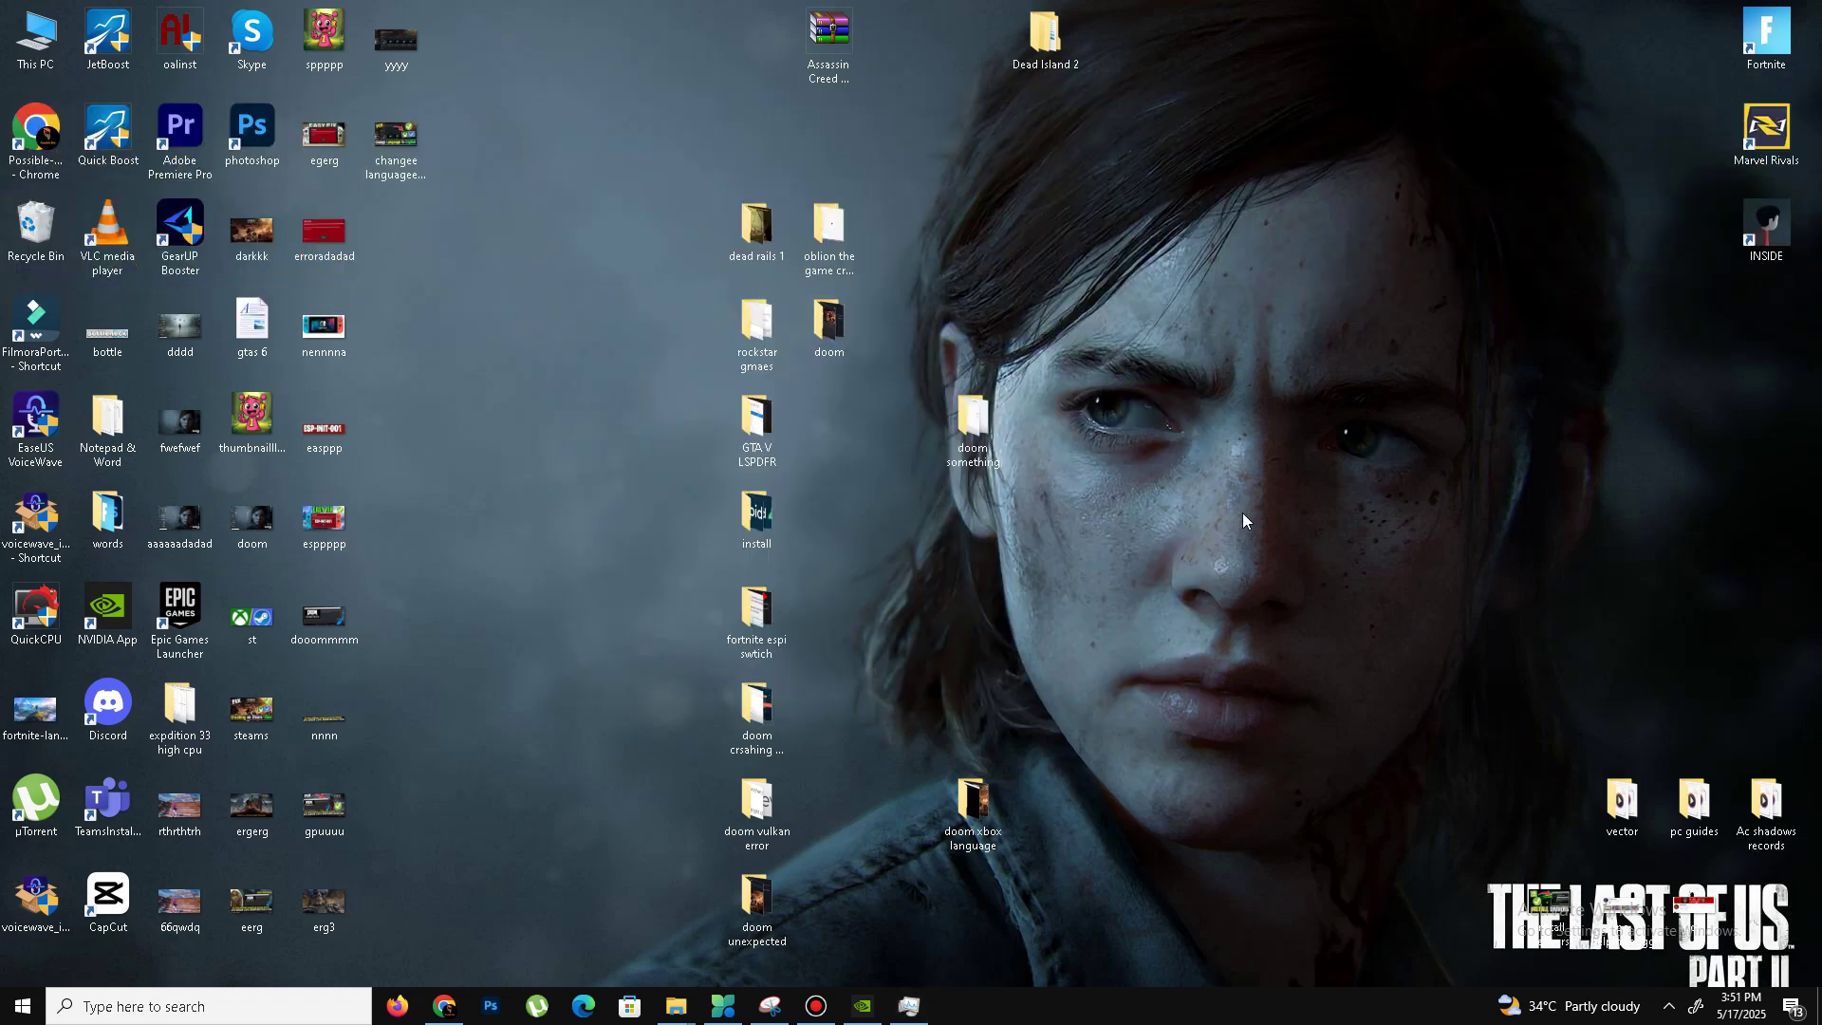
# Open C:\Windows\Prefetch via Run, granting access, and delete all its files.
pyautogui.press('super+r')
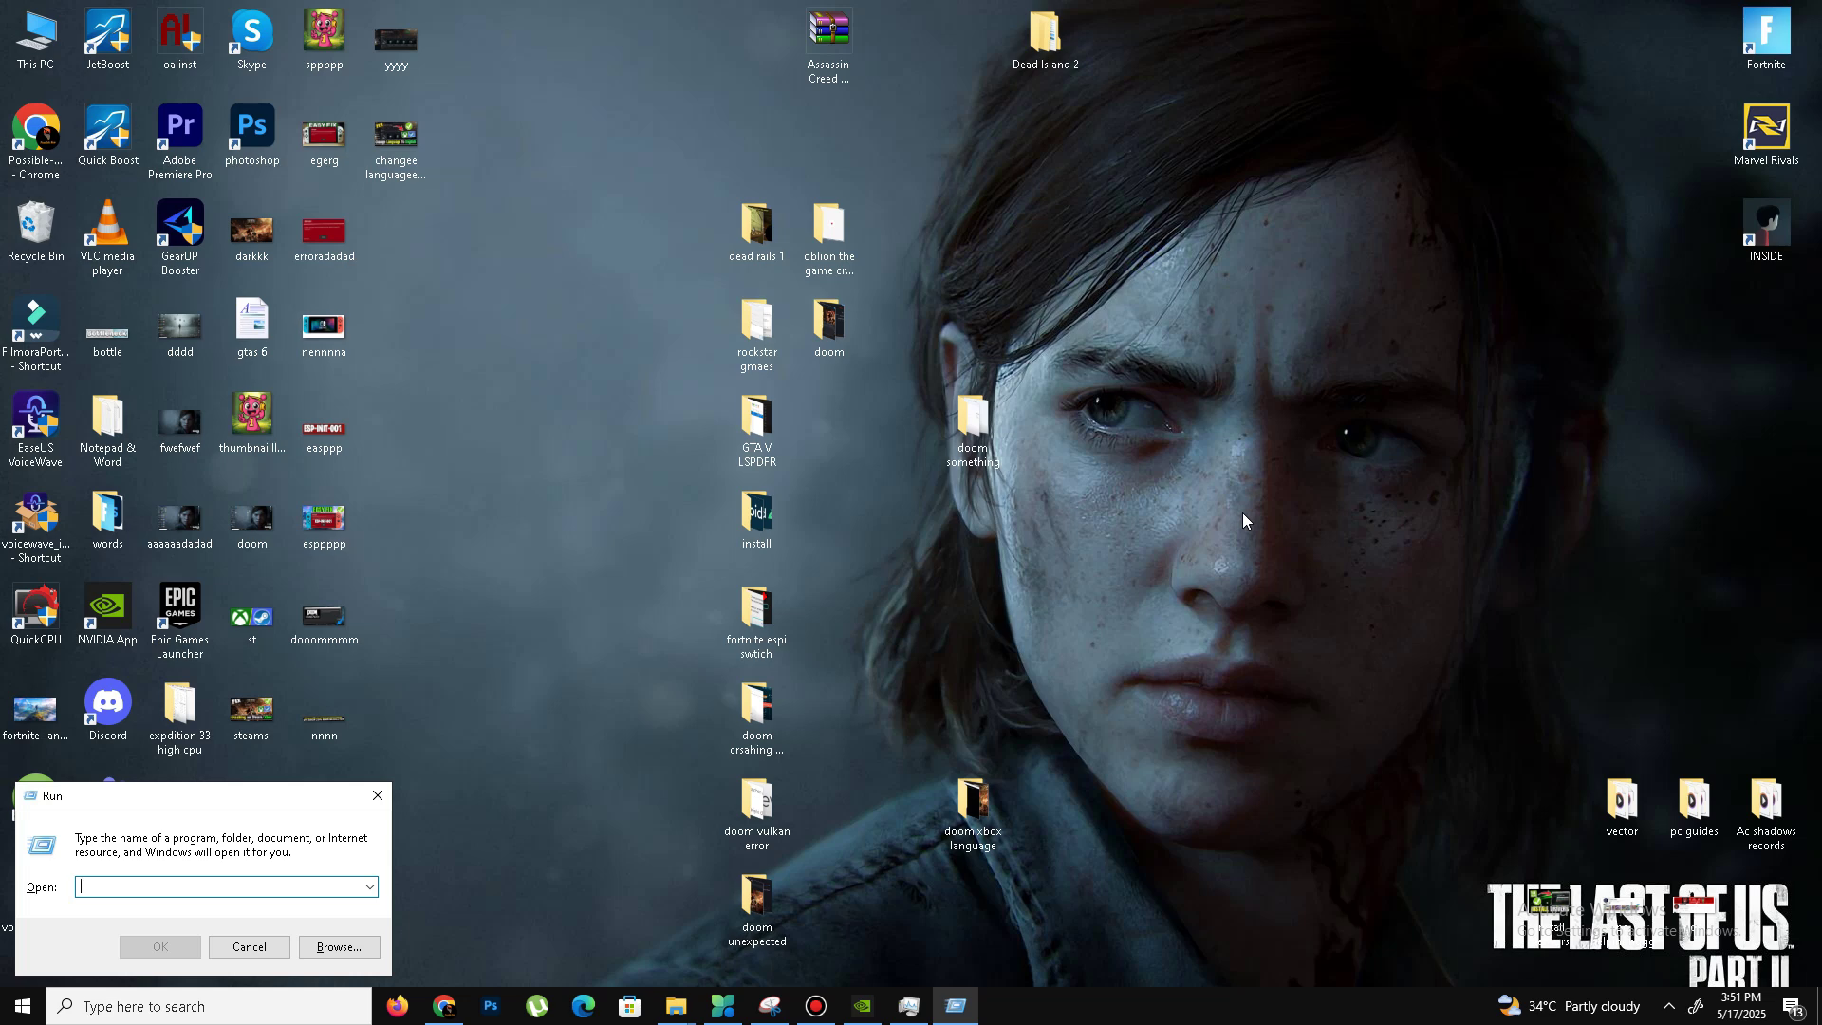
pyautogui.write('prefet')
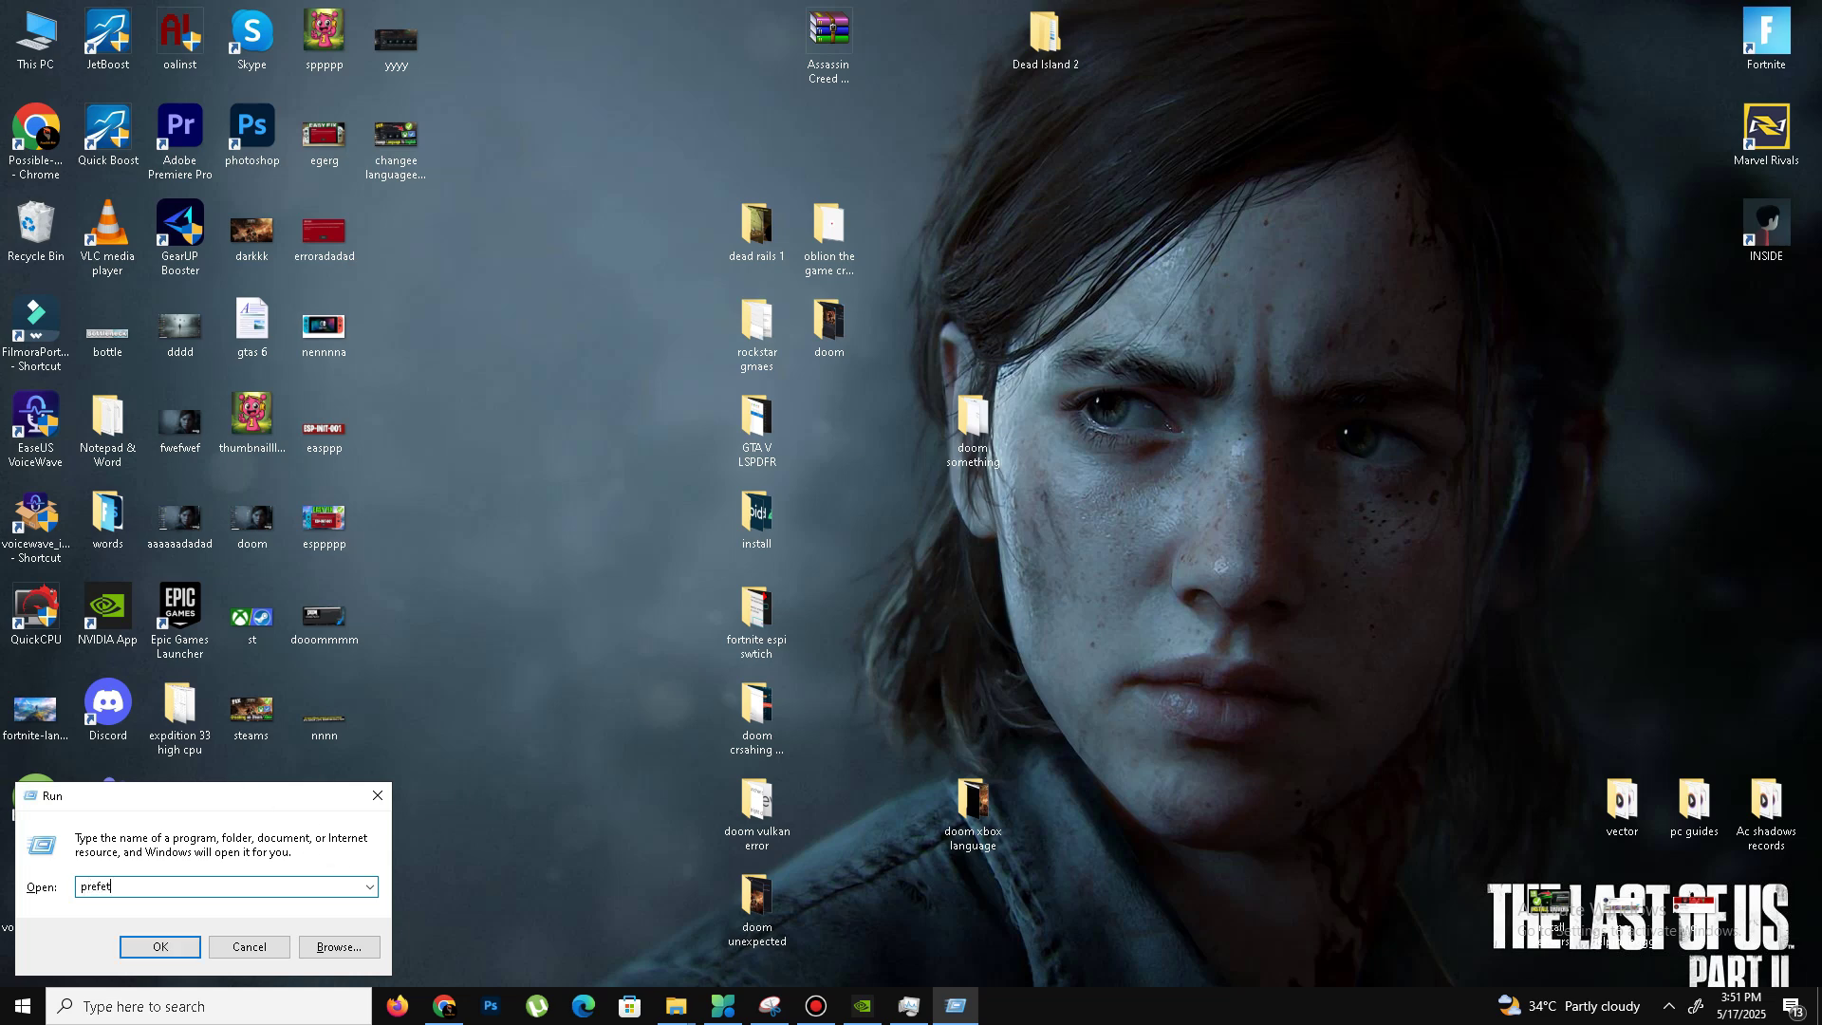
pyautogui.write('ch')
pyautogui.click(185, 949)
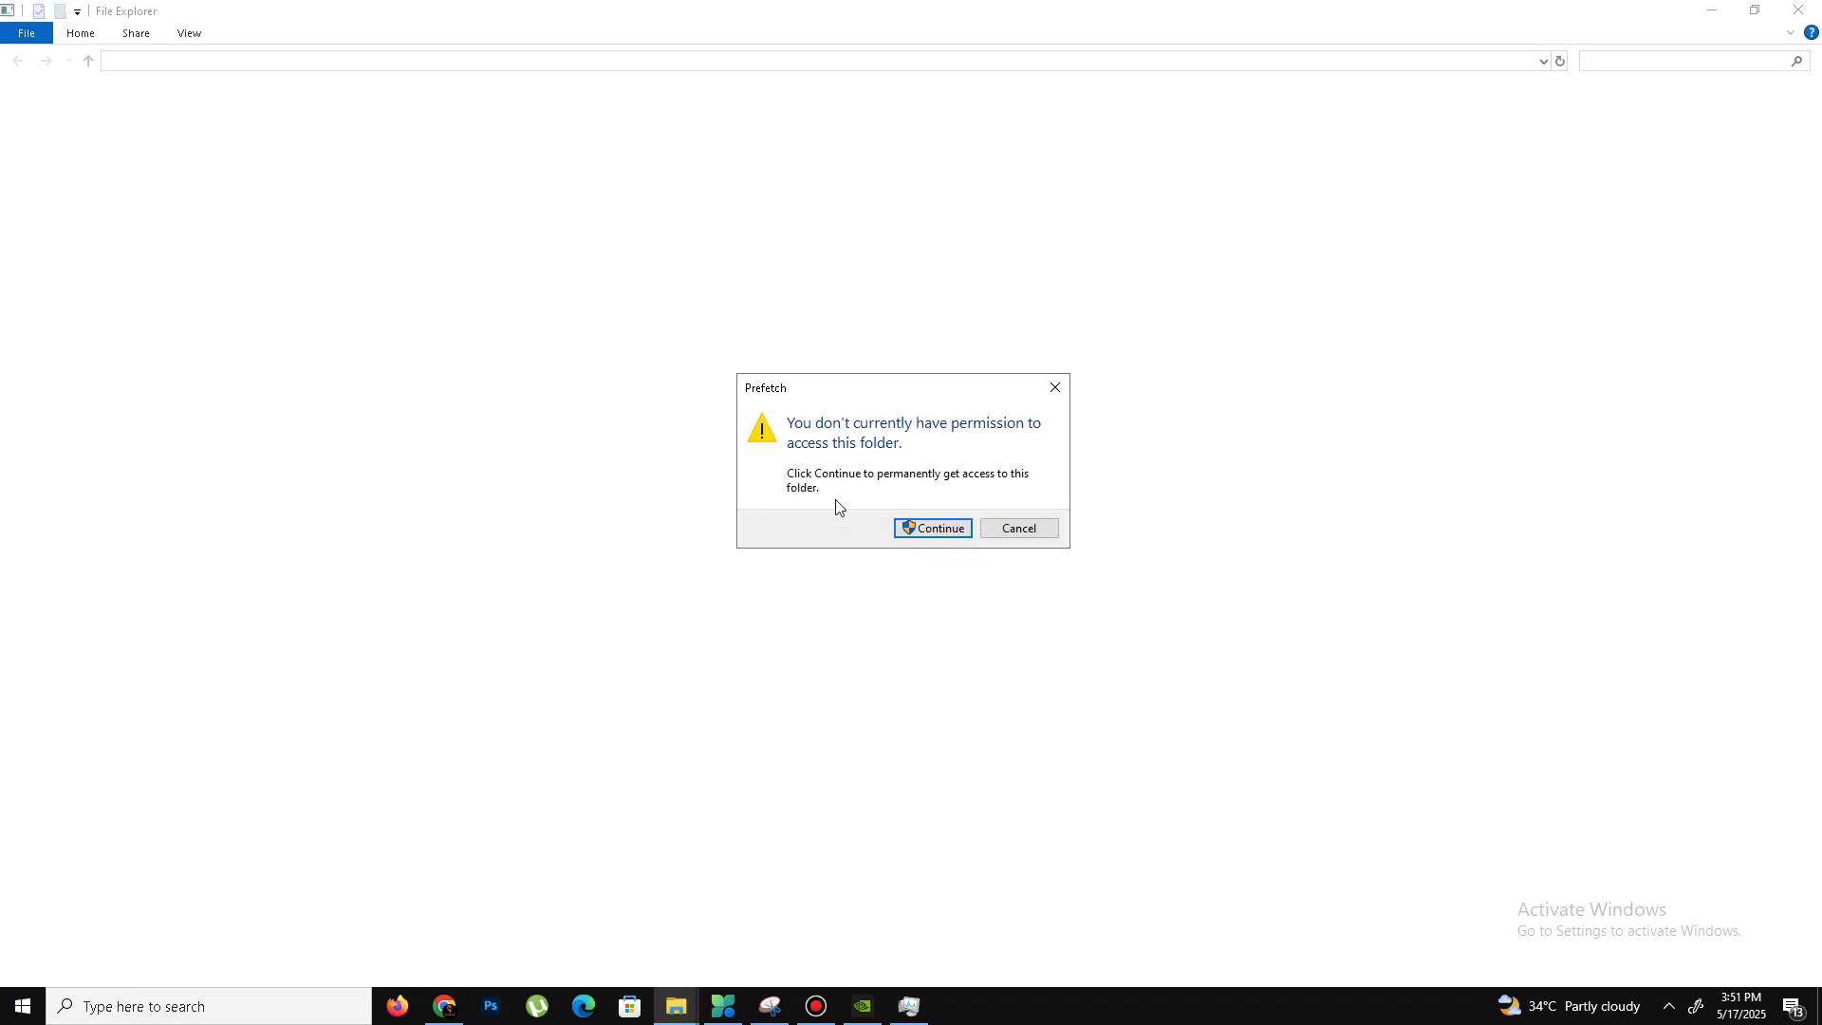
pyautogui.click(903, 533)
pyautogui.hotkey('ctrl', 'a')
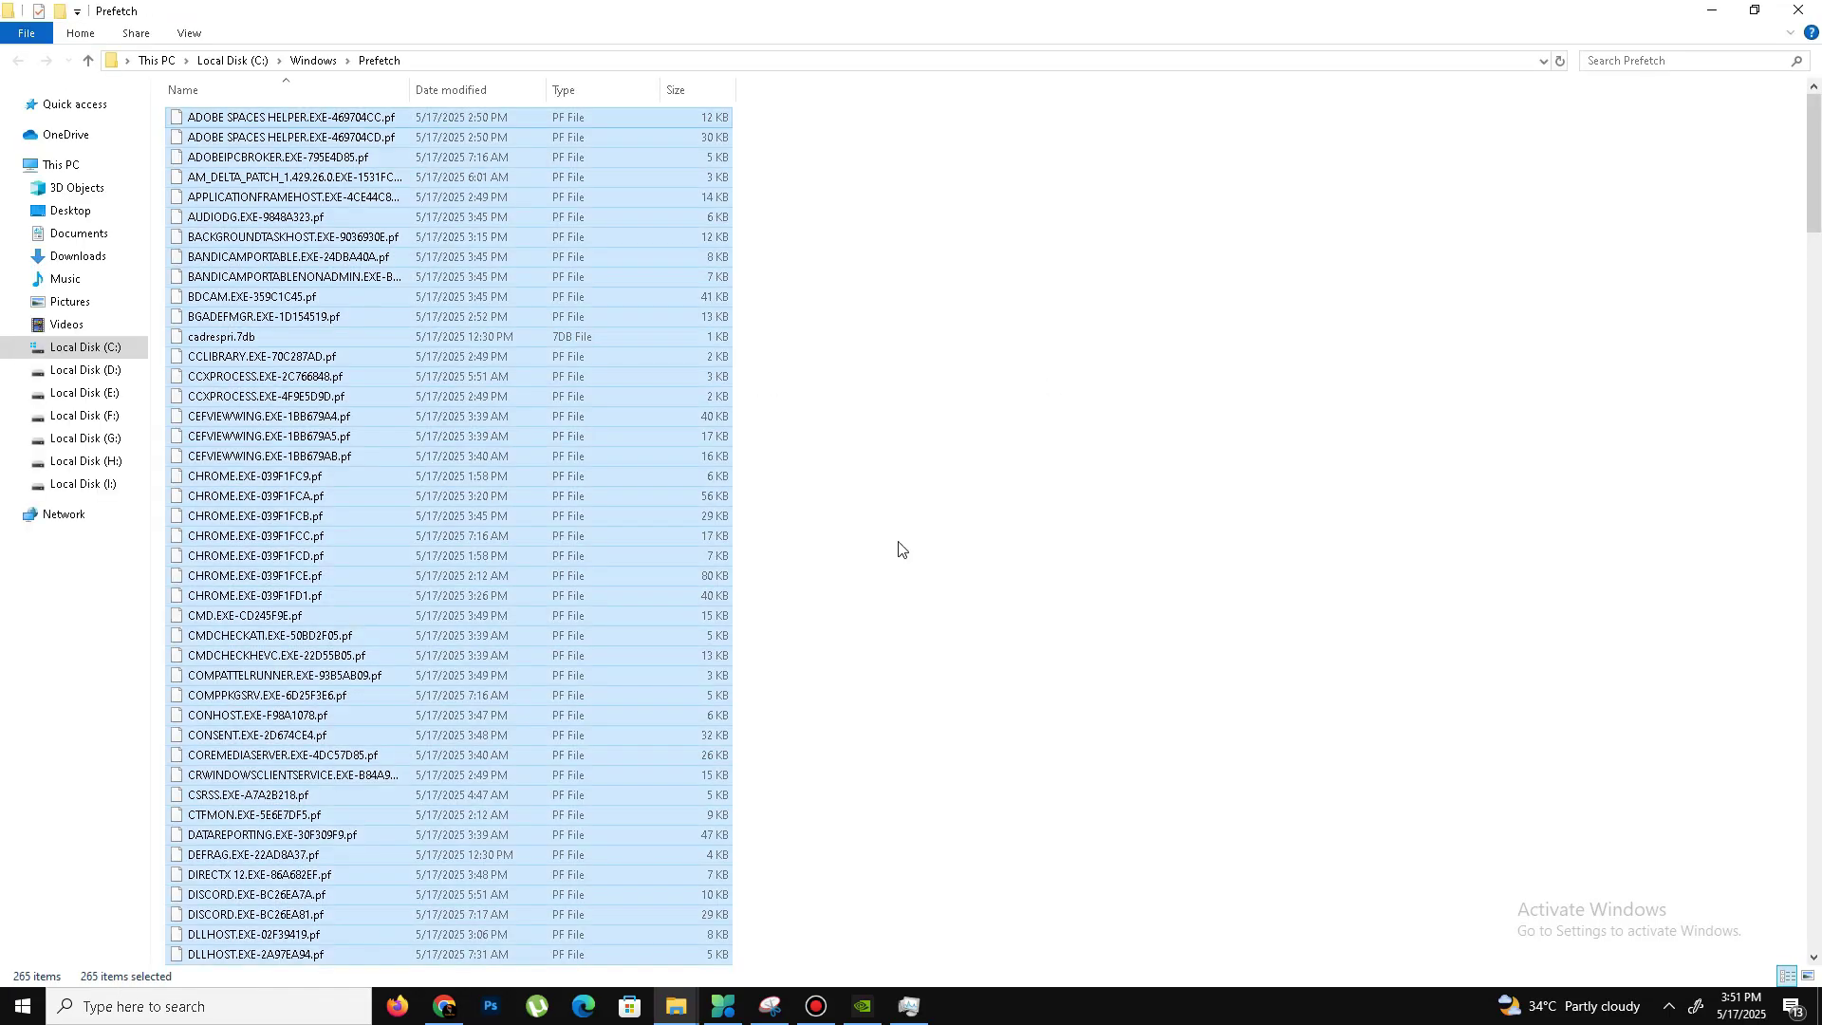
pyautogui.rightClick(475, 546)
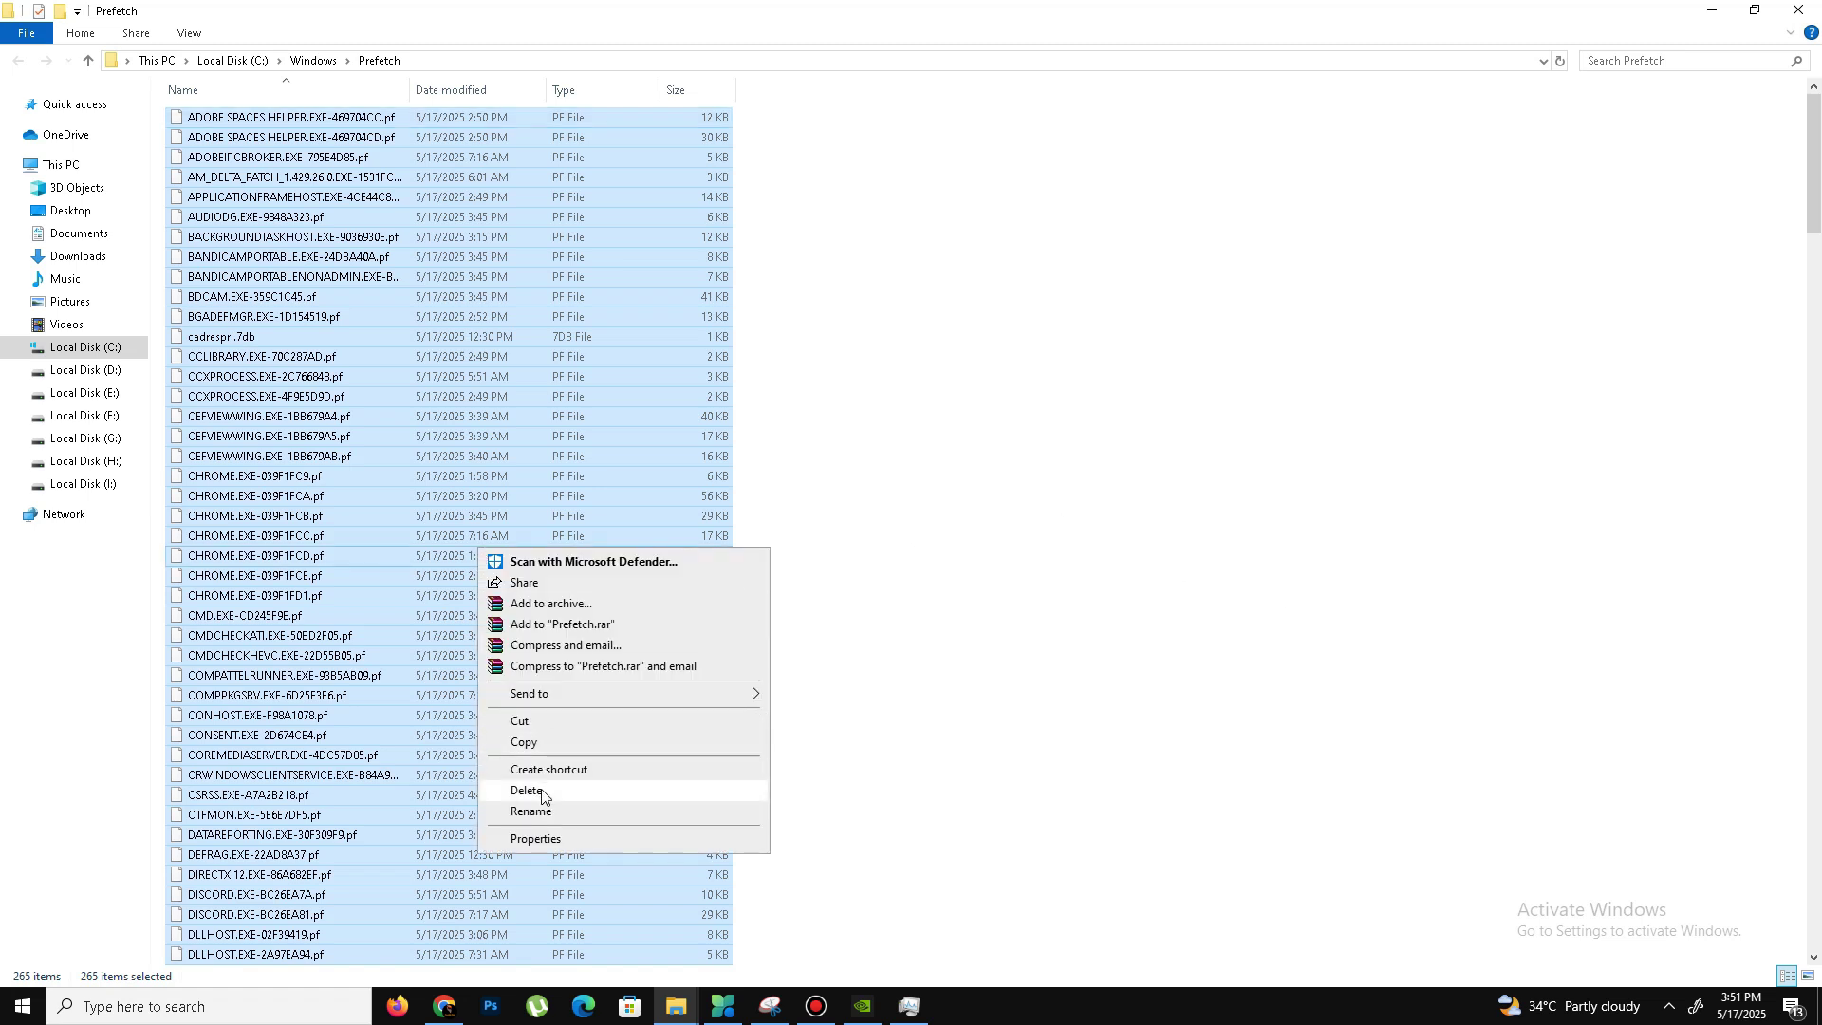
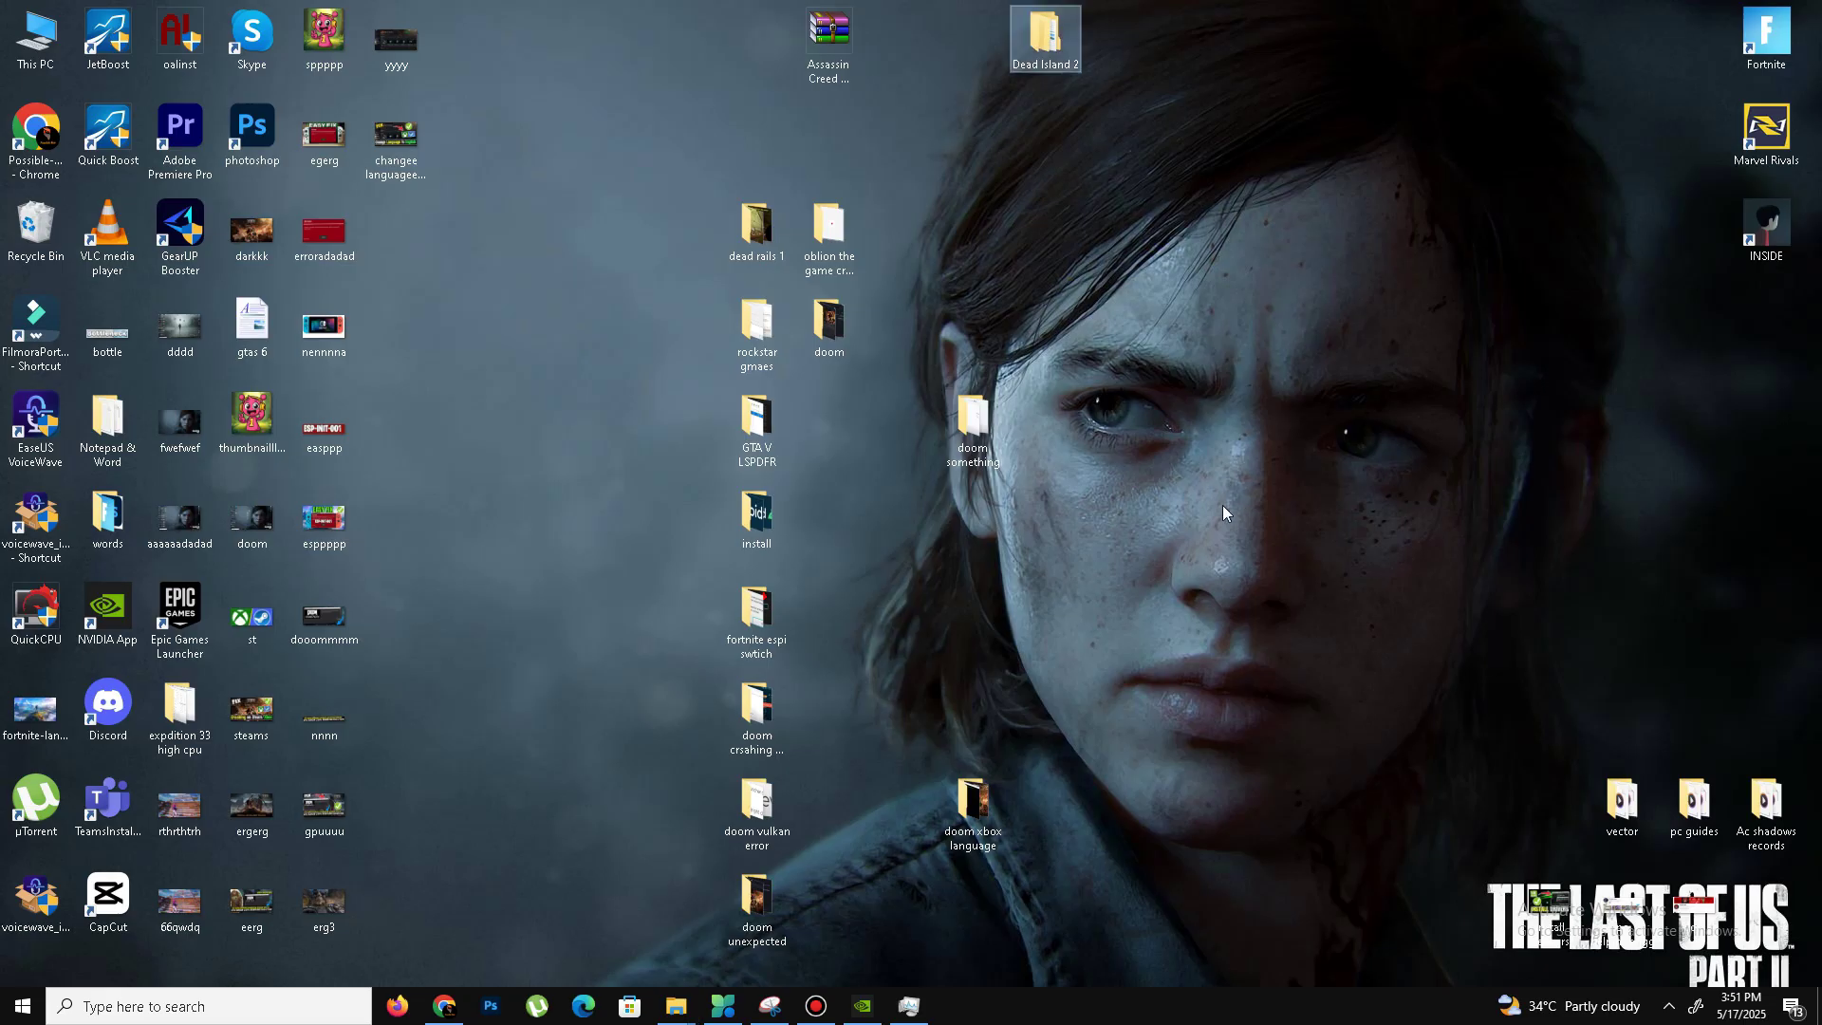
# Open the %temp% folder from the Run dialog and select all its items.
pyautogui.press('super+e')
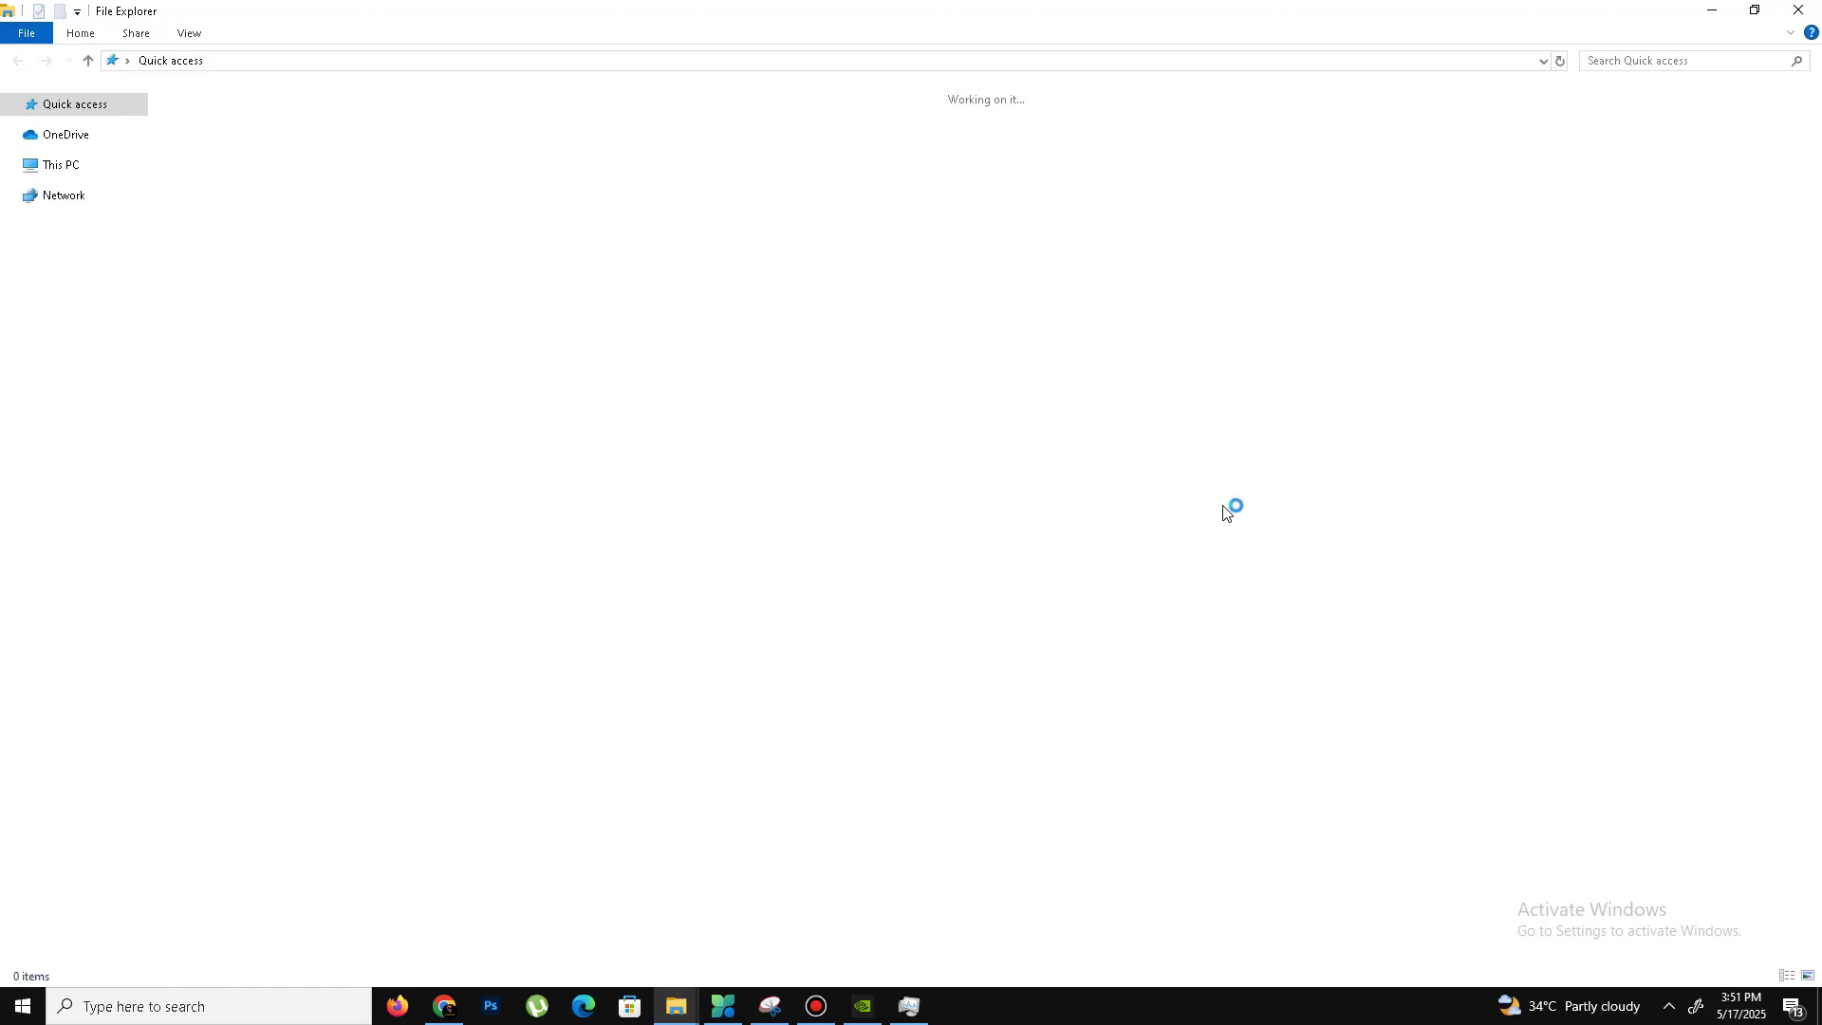
pyautogui.press('super+d')
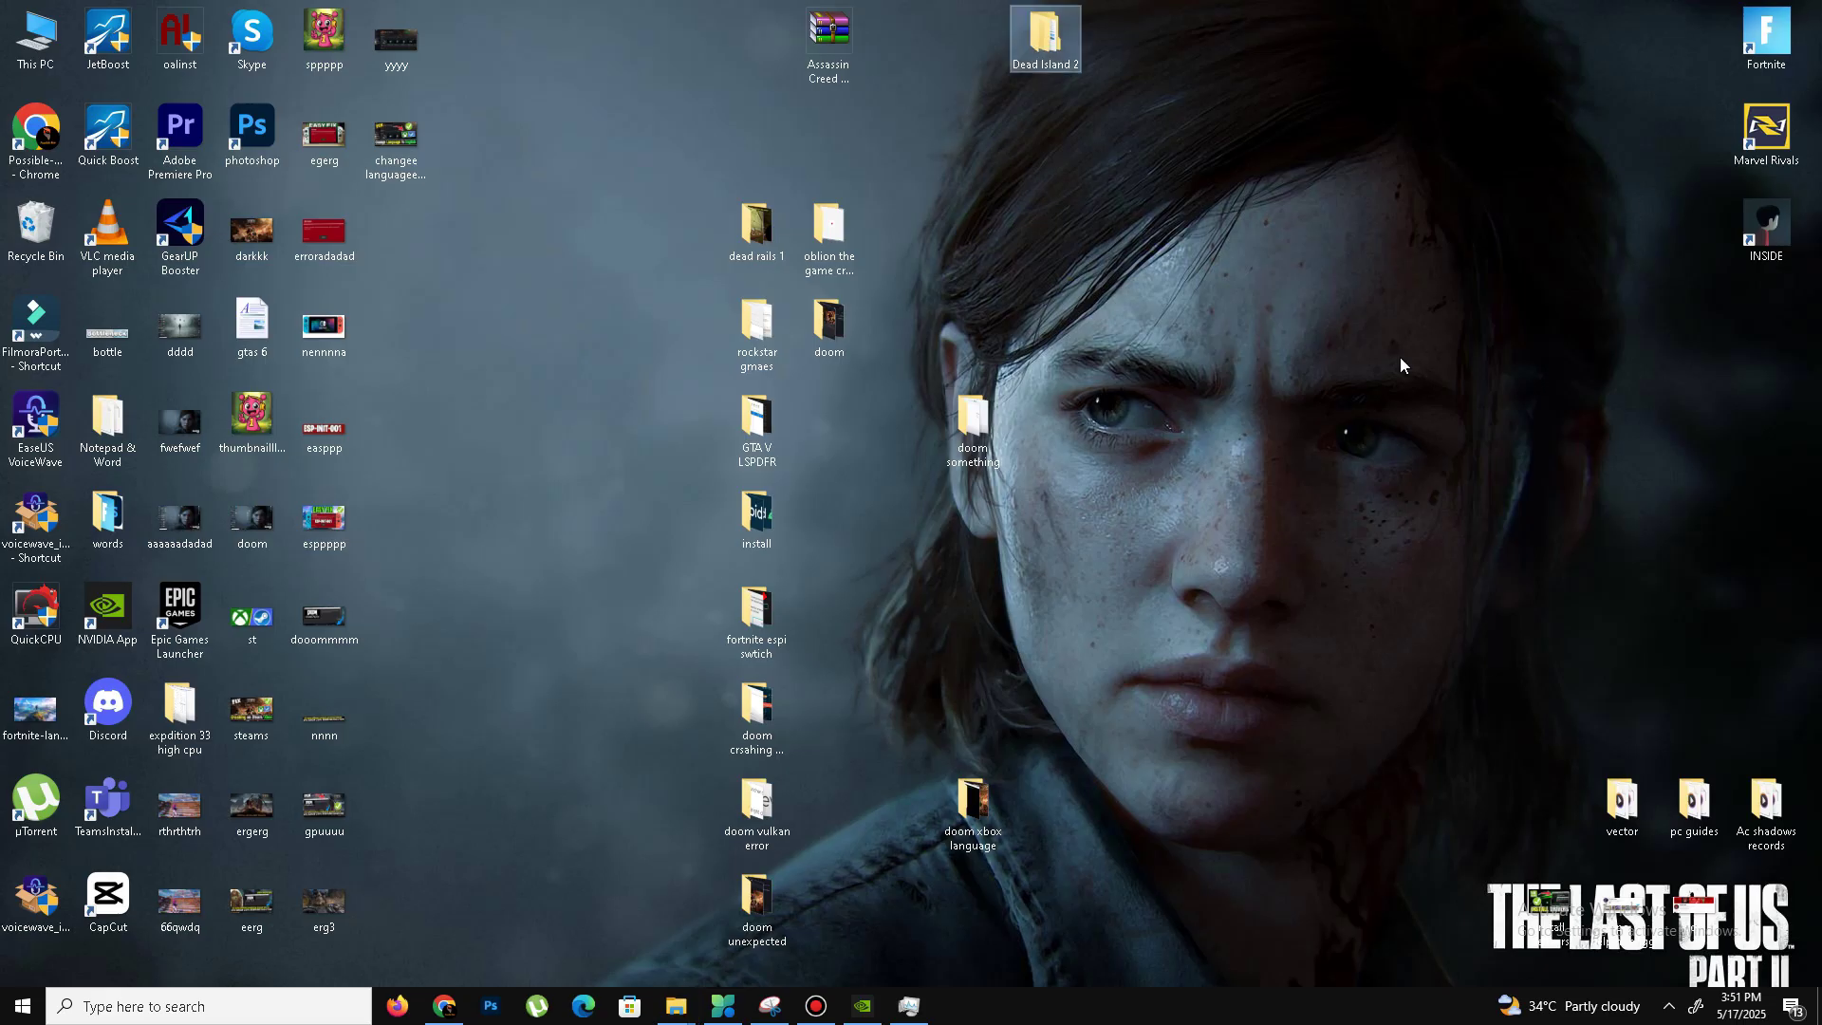
pyautogui.press('super+r')
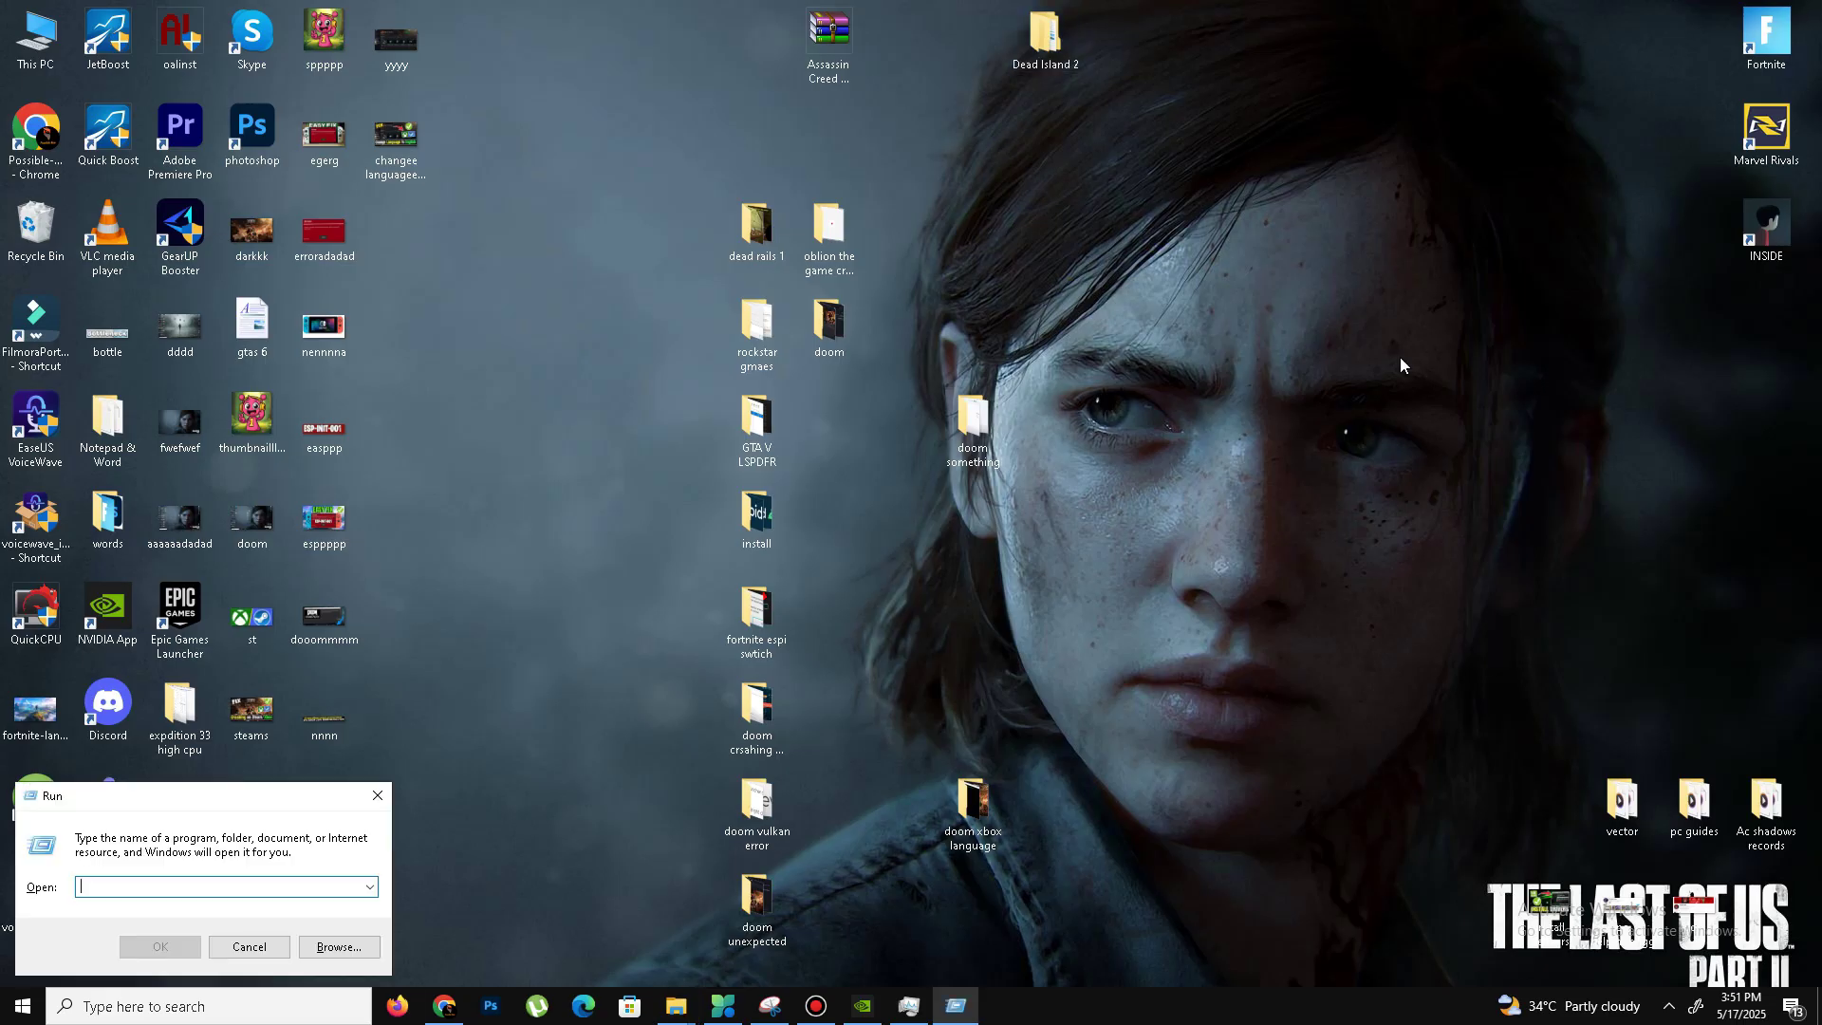
pyautogui.write('%temp%')
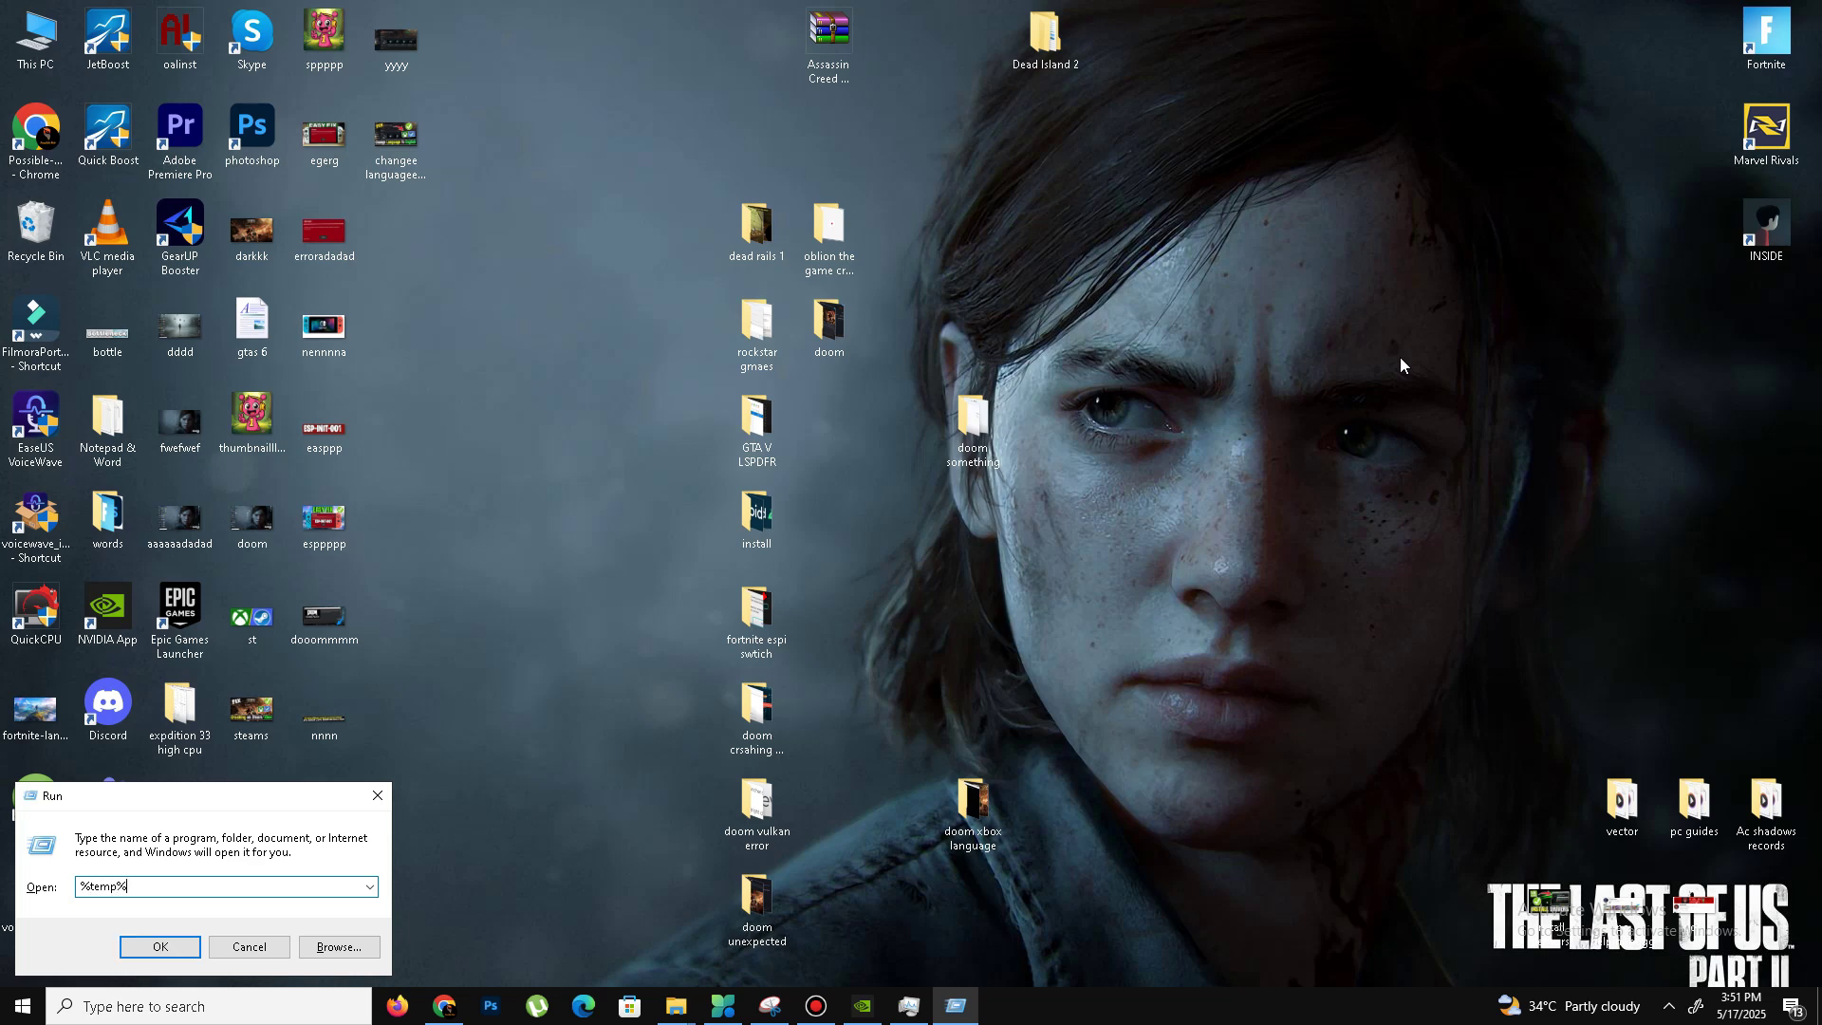
pyautogui.press('Return')
pyautogui.hotkey('ctrl', 'a')
# Delete the selected Temp items, skipping the in-use files and folder, then close Explorer.
pyautogui.rightClick(224, 343)
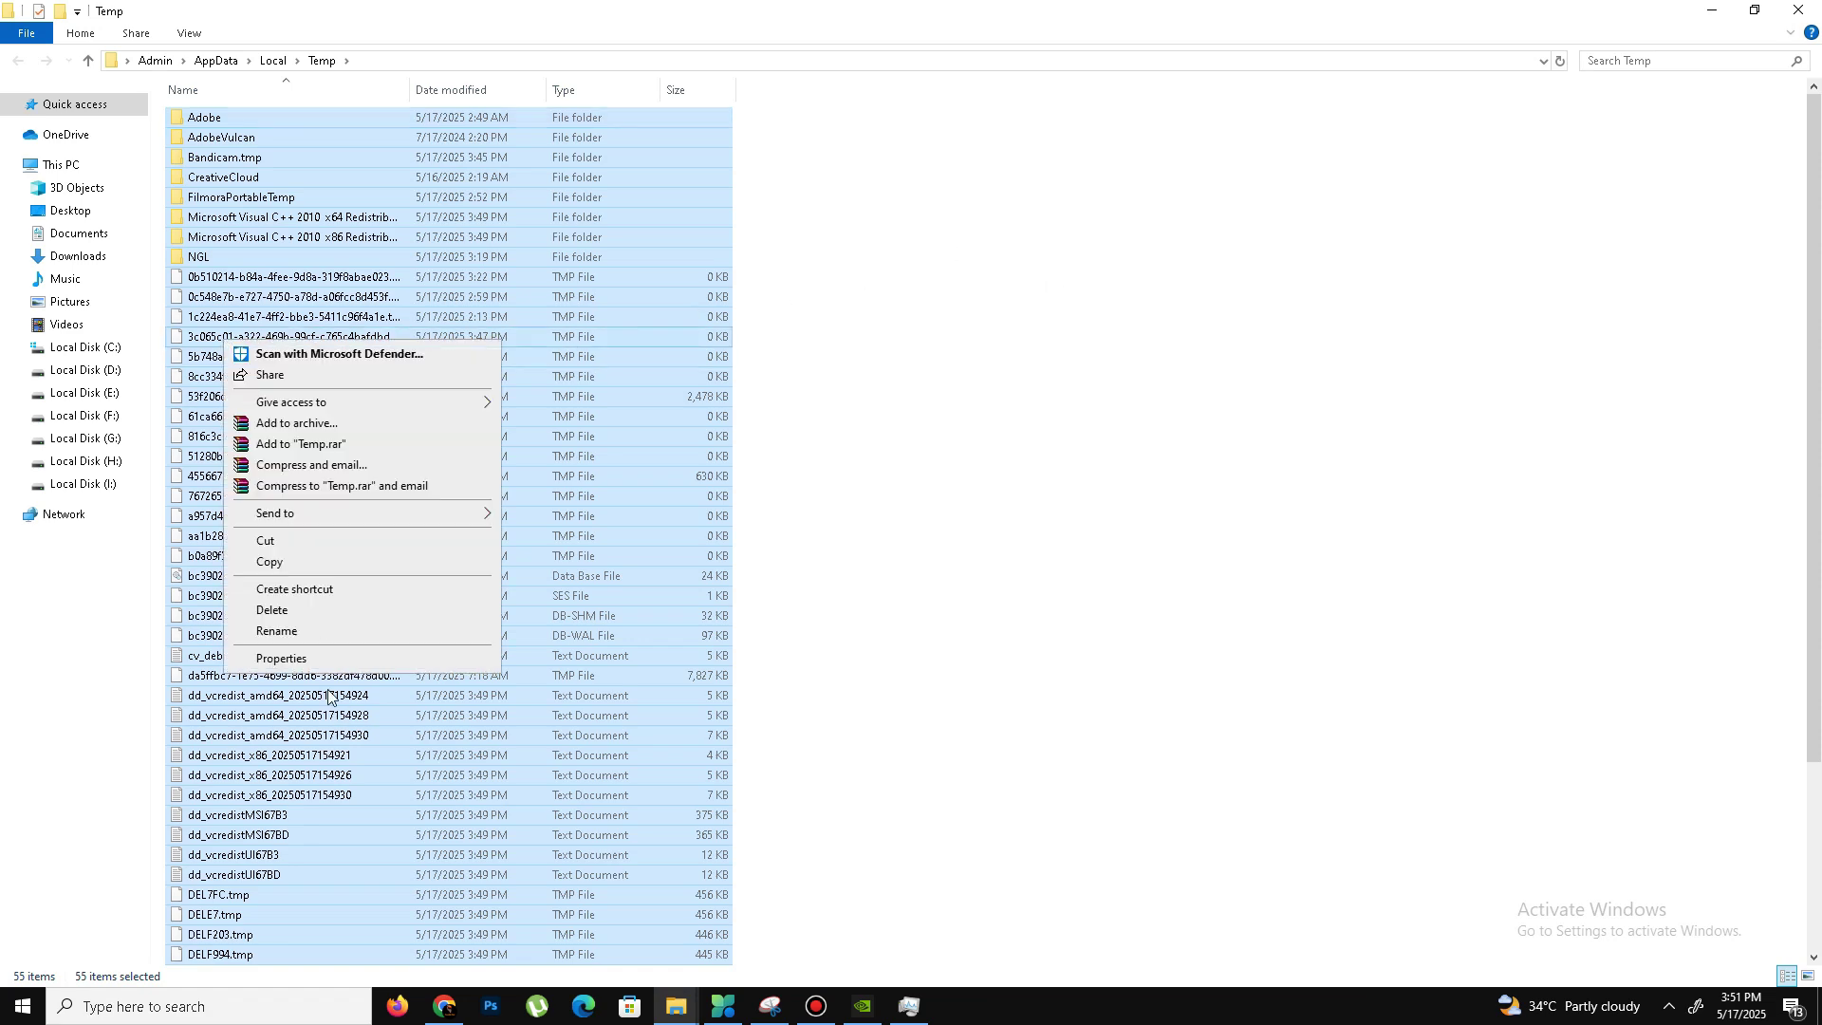
pyautogui.click(327, 611)
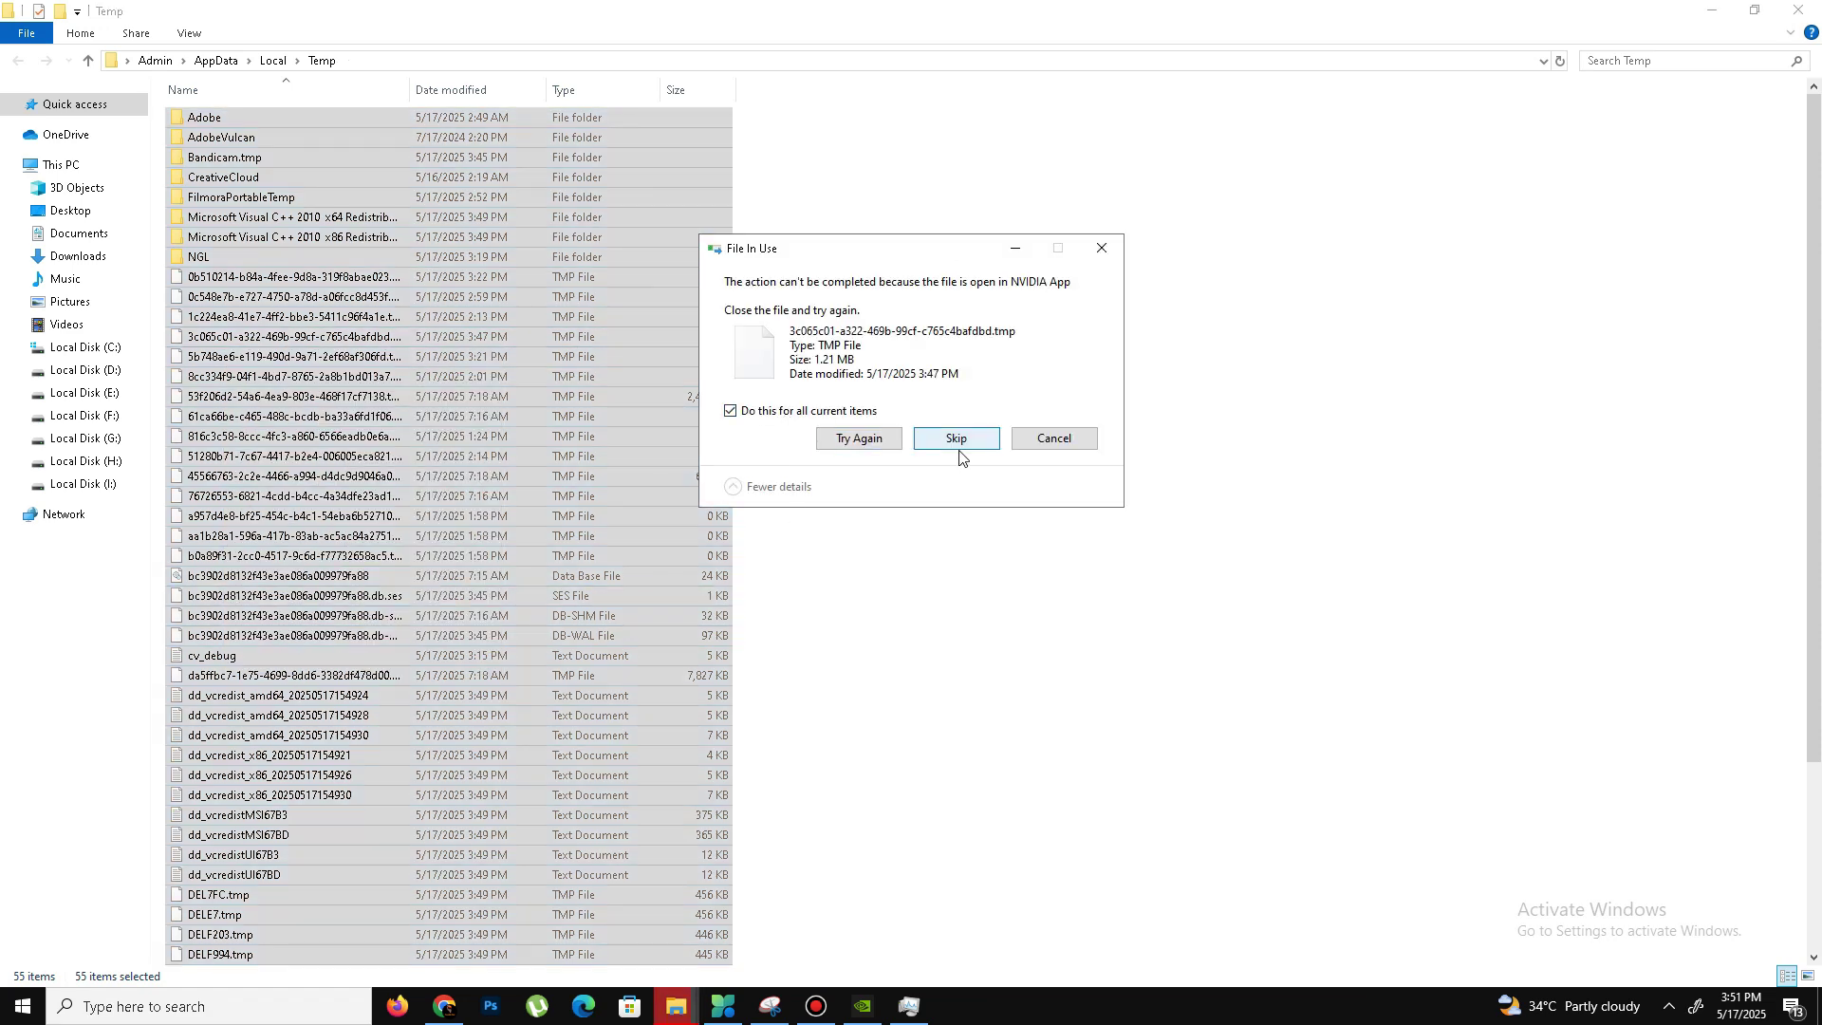
pyautogui.click(956, 442)
pyautogui.click(957, 452)
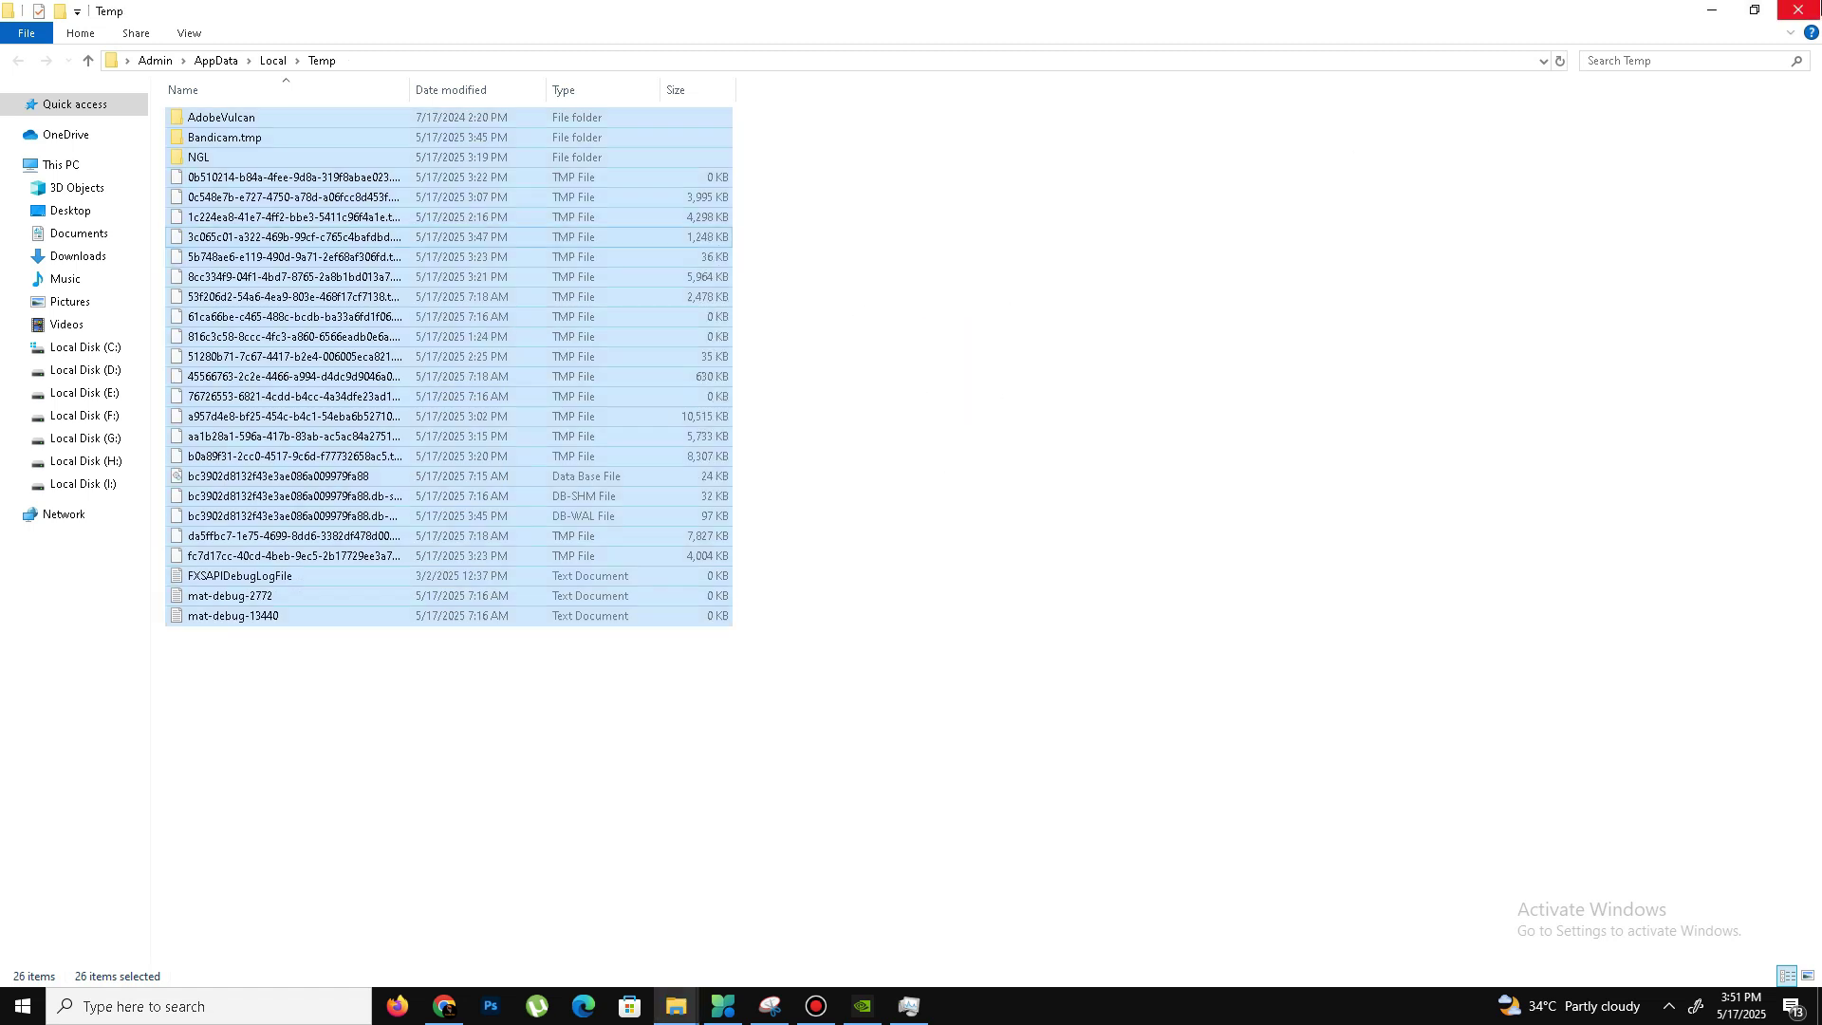
pyautogui.click(1798, 10)
# Empty the Recycle Bin, confirming permanent deletion of its items.
pyautogui.rightClick(38, 232)
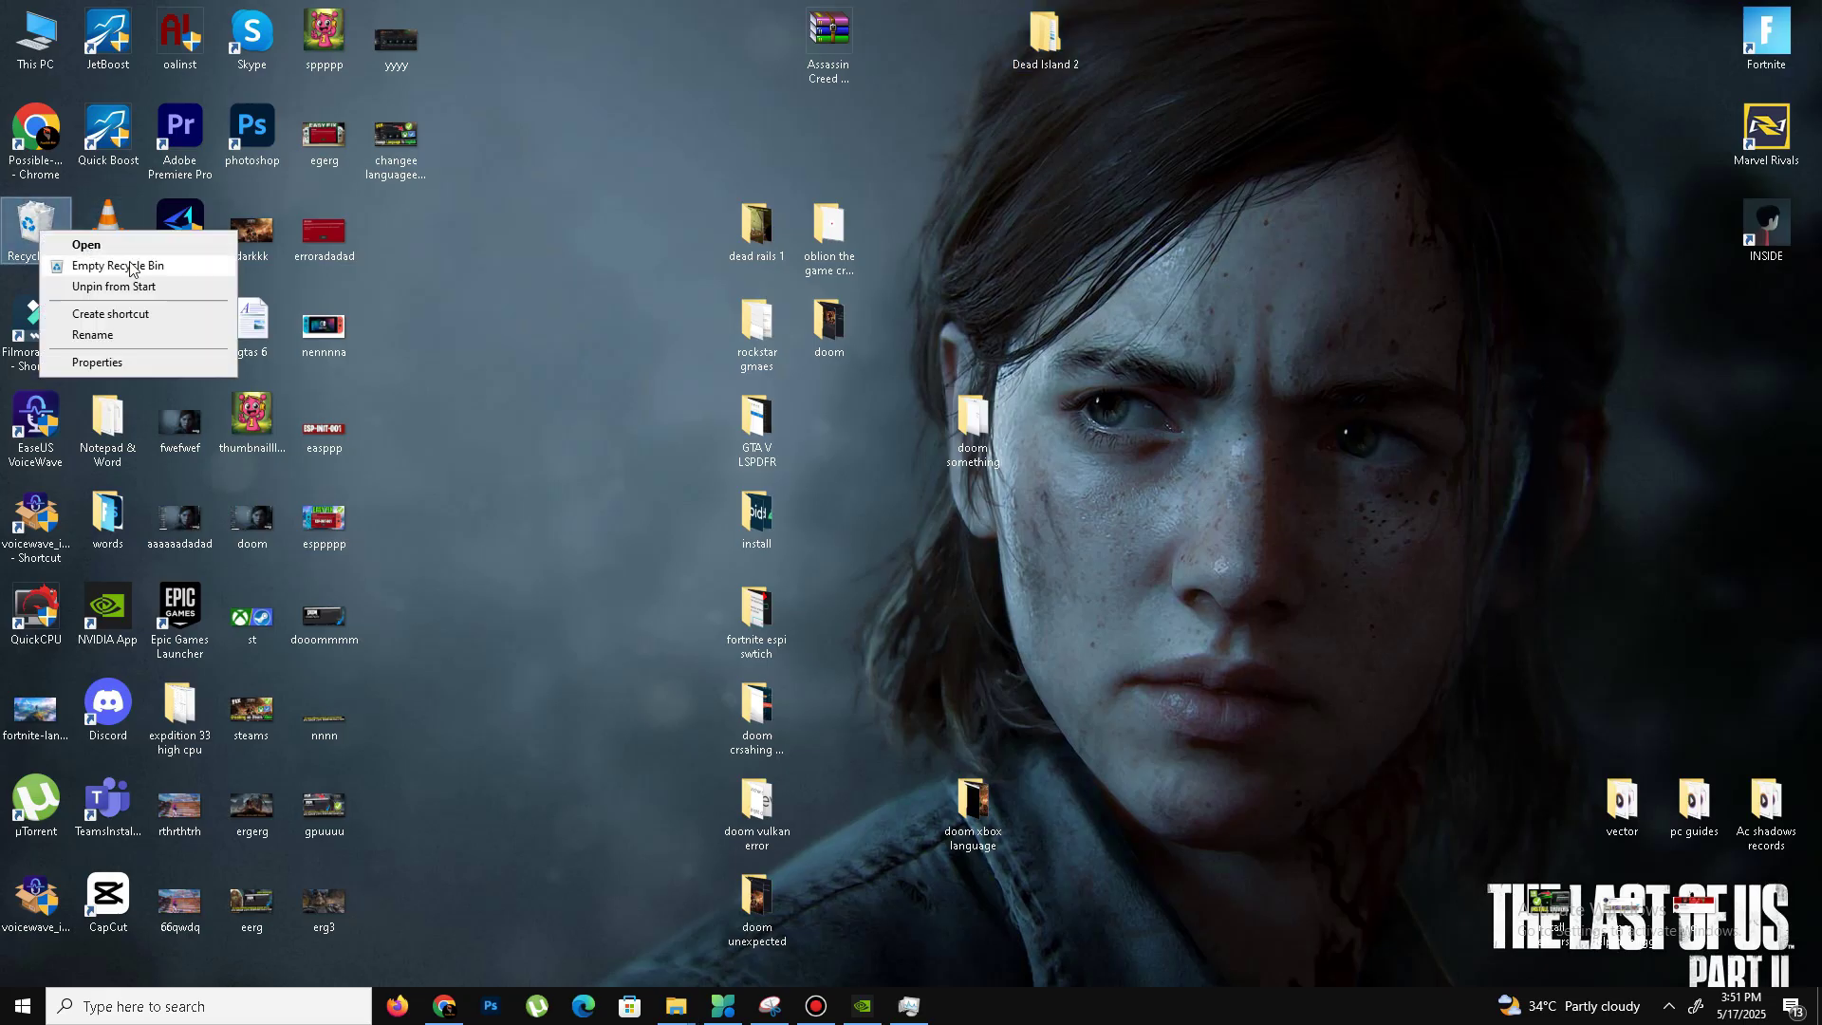
pyautogui.click(128, 264)
pyautogui.click(953, 520)
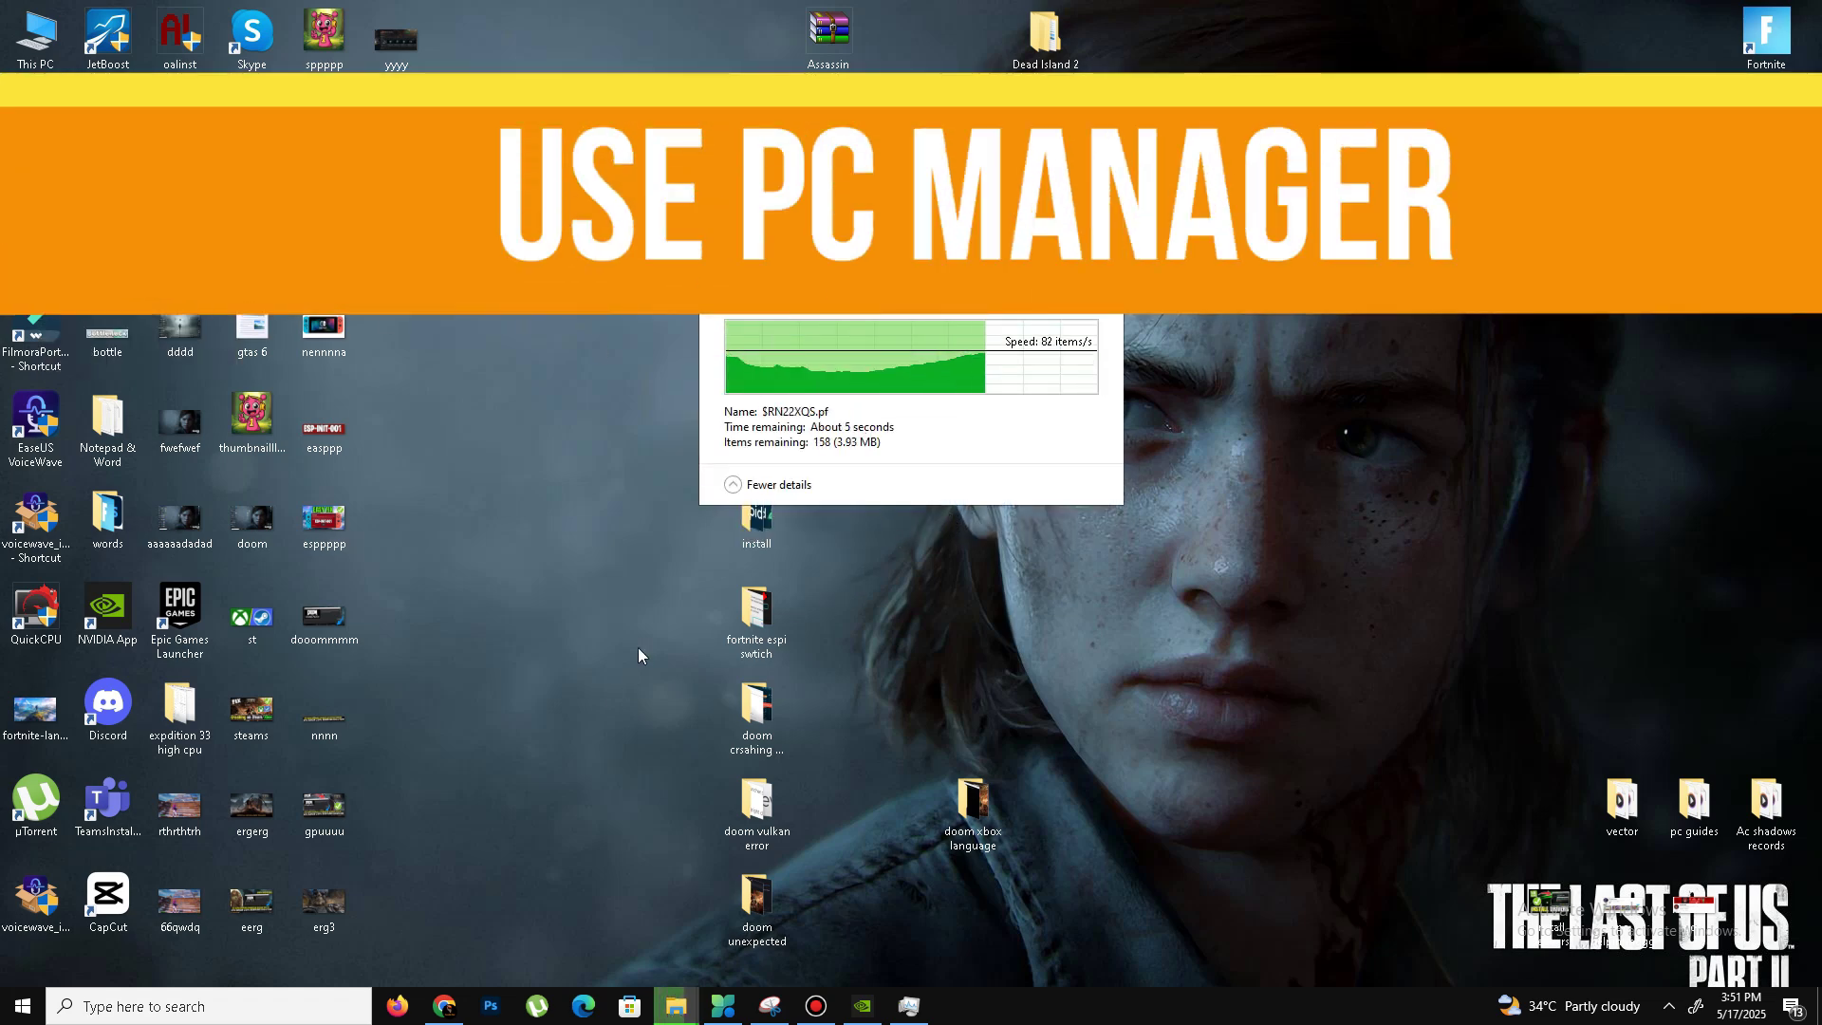
# Launch Microsoft Store, search 'pc manager', and open the Microsoft PC Manager page.
pyautogui.click(628, 1008)
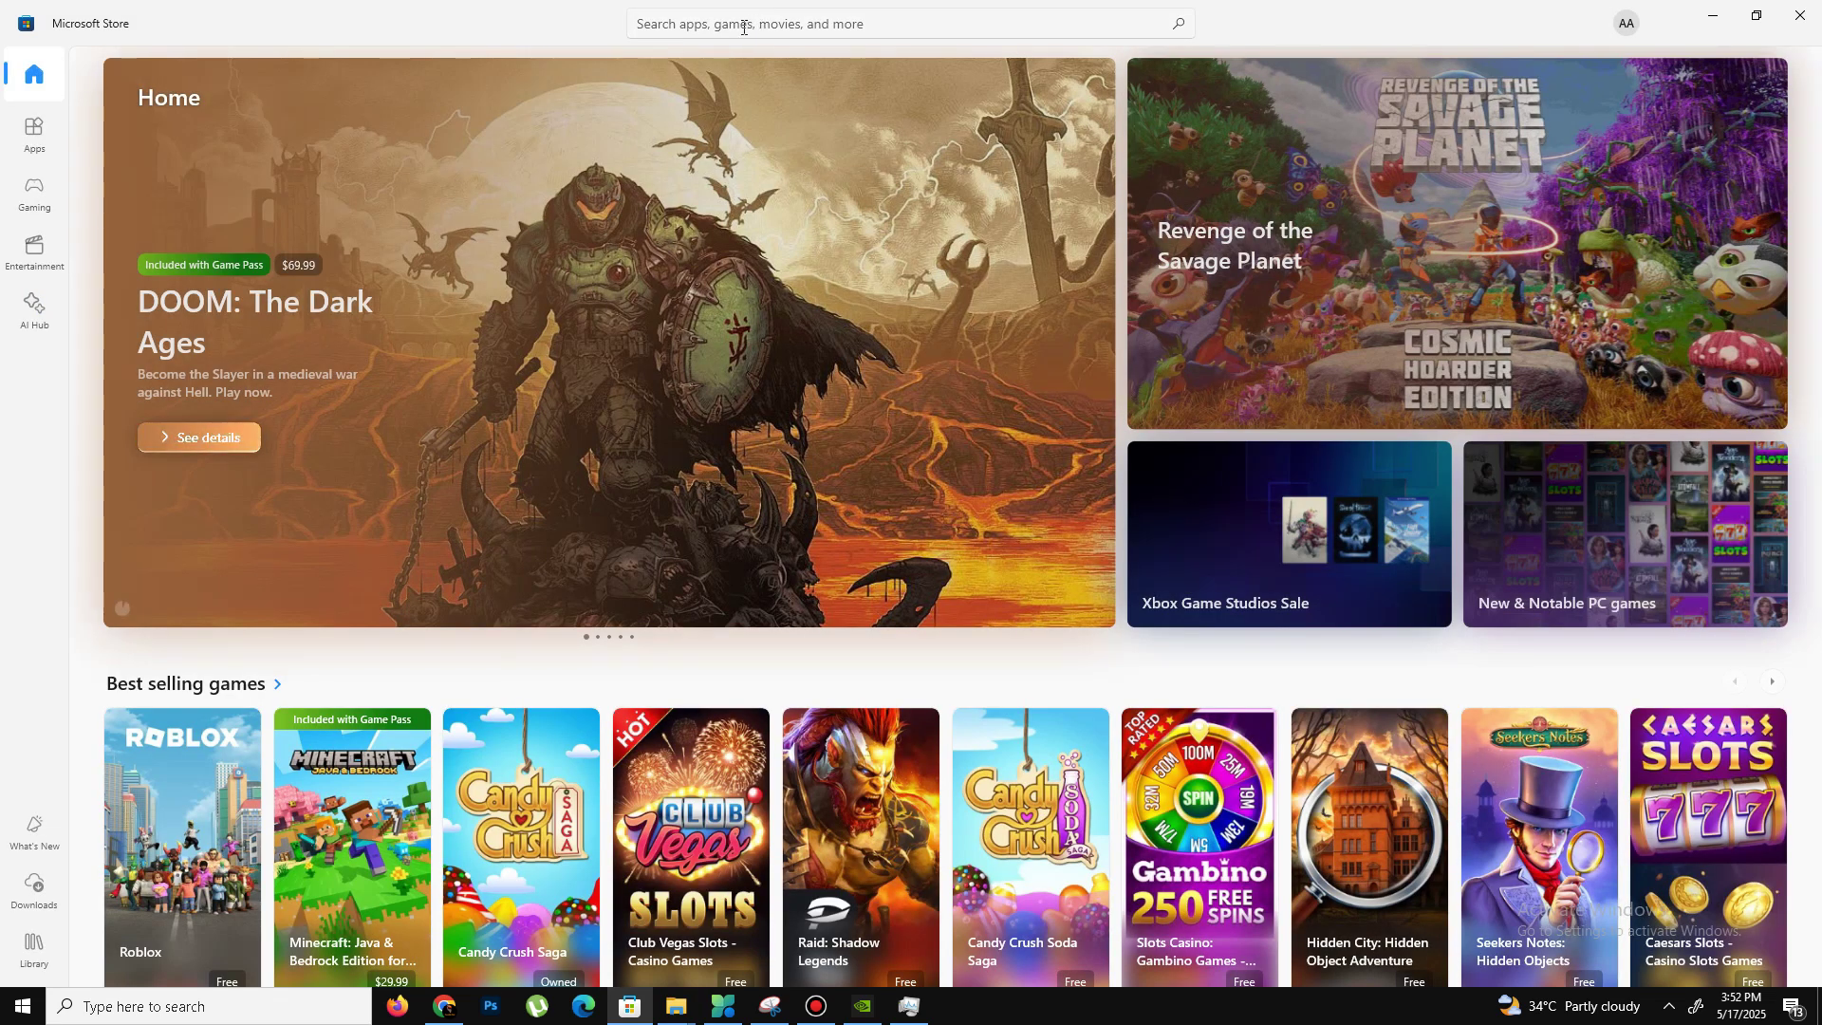
pyautogui.click(744, 26)
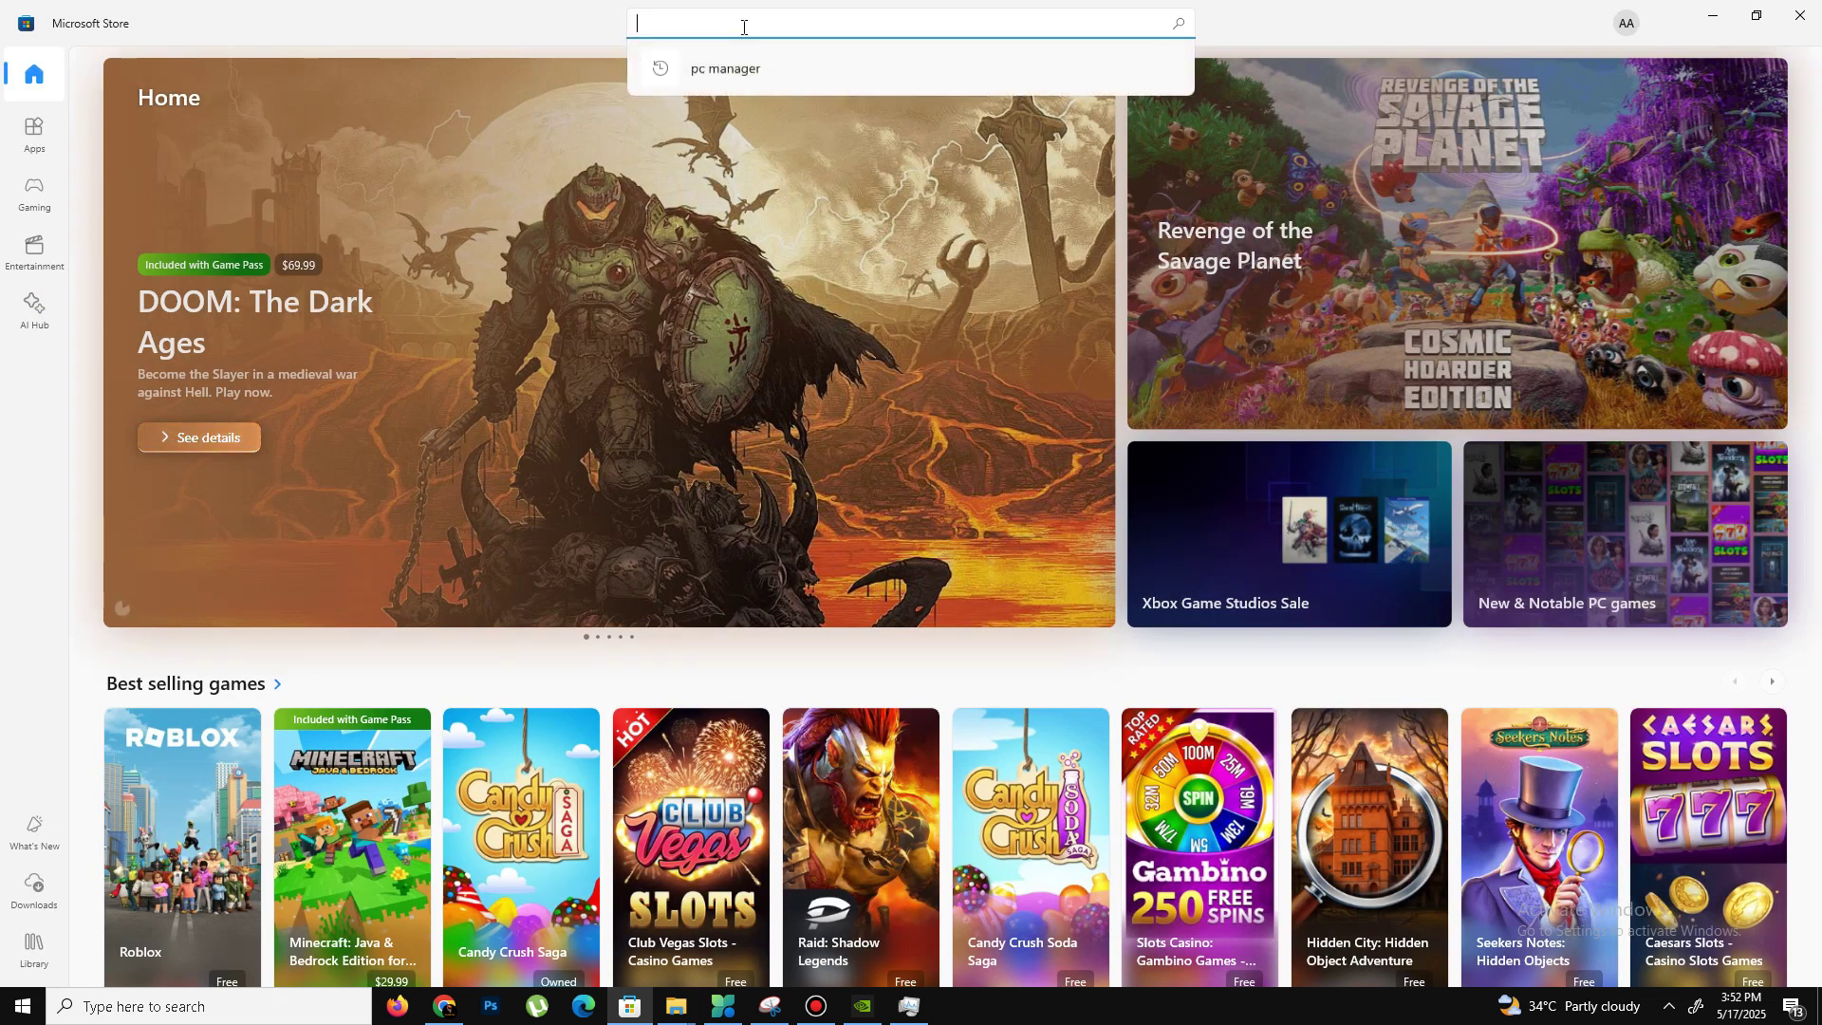
pyautogui.click(715, 67)
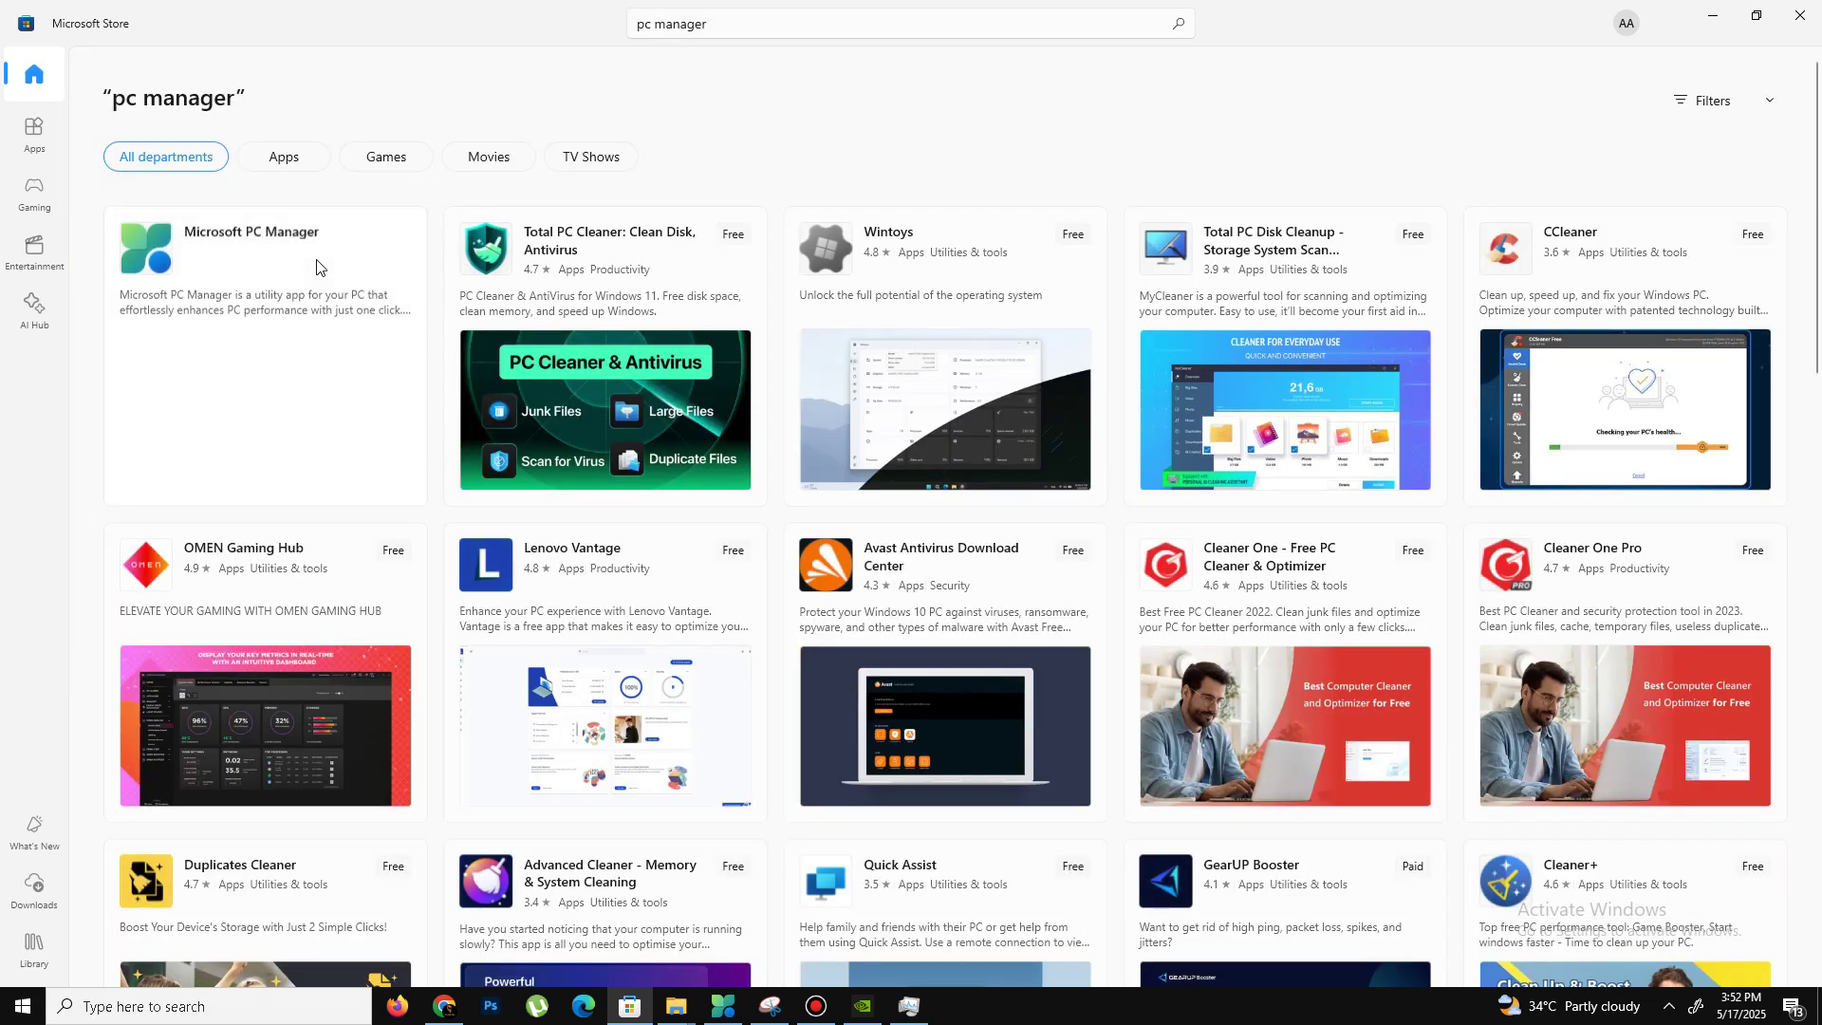
pyautogui.click(317, 266)
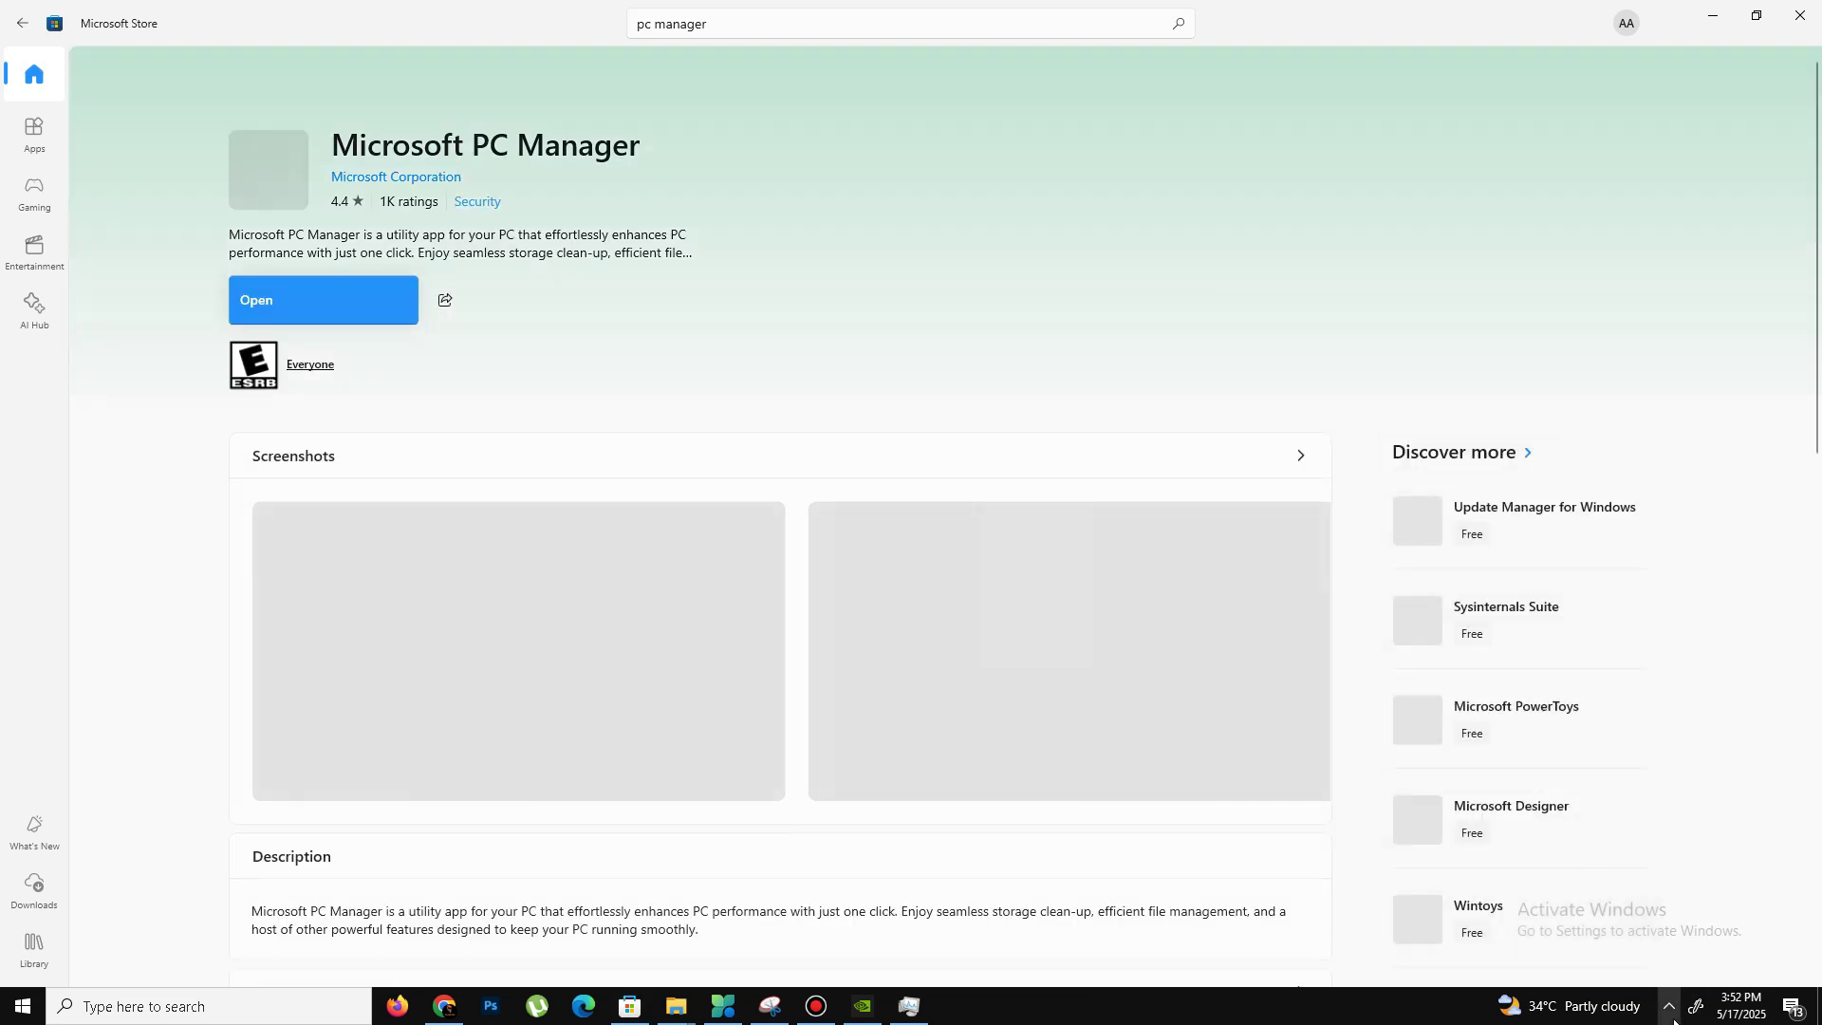
pyautogui.click(1669, 1006)
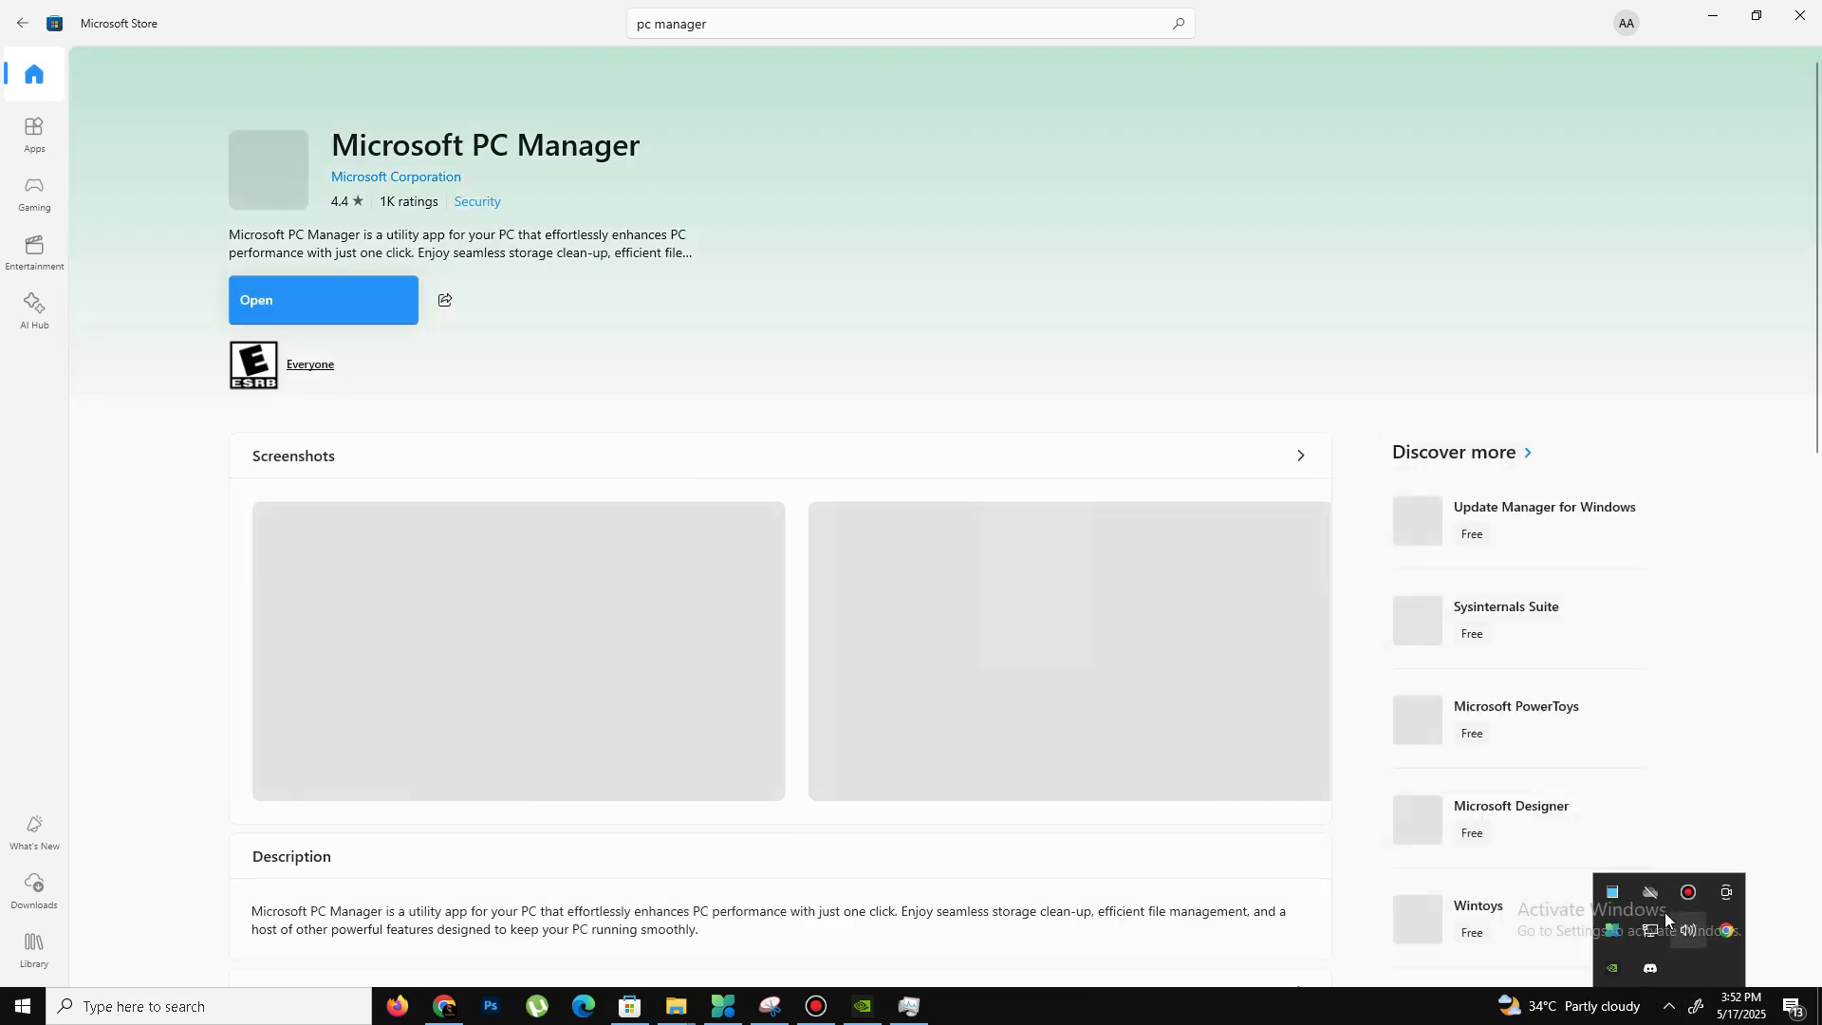
# Open PC Manager from the tray, close the Store, and boost memory usage from 75% down to 52%.
pyautogui.click(1613, 929)
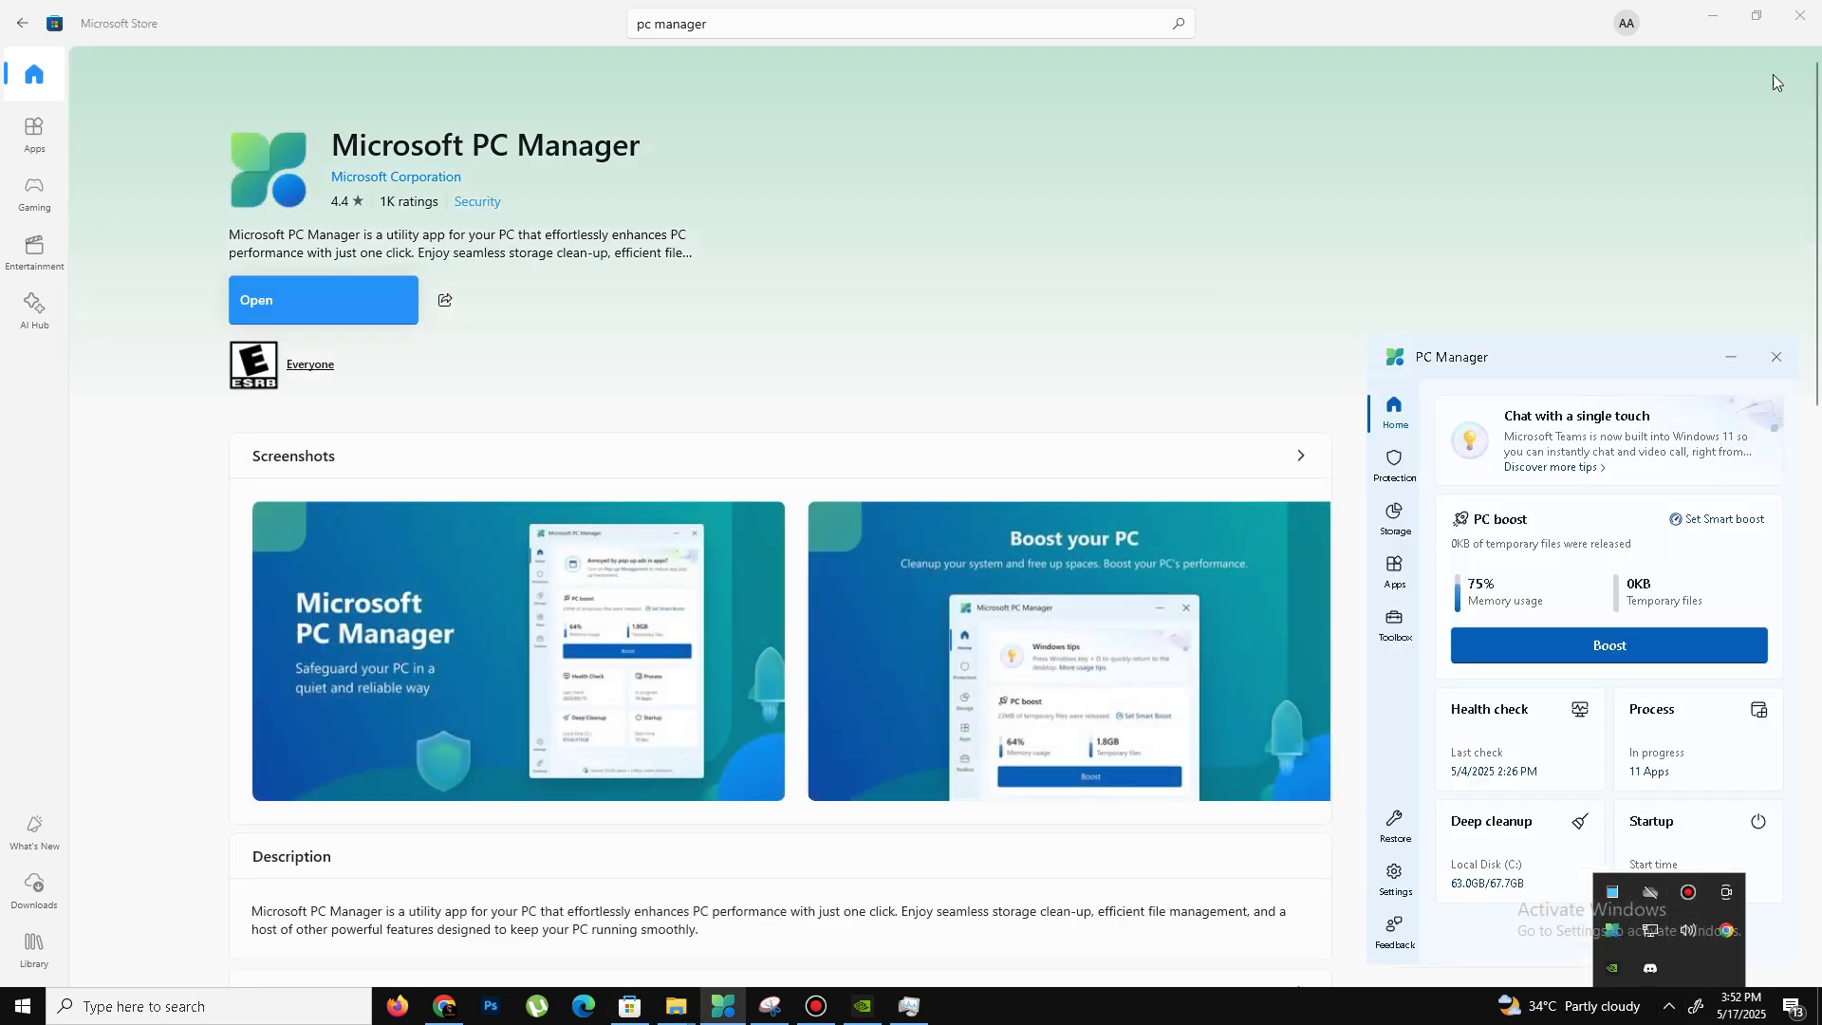
pyautogui.click(1799, 15)
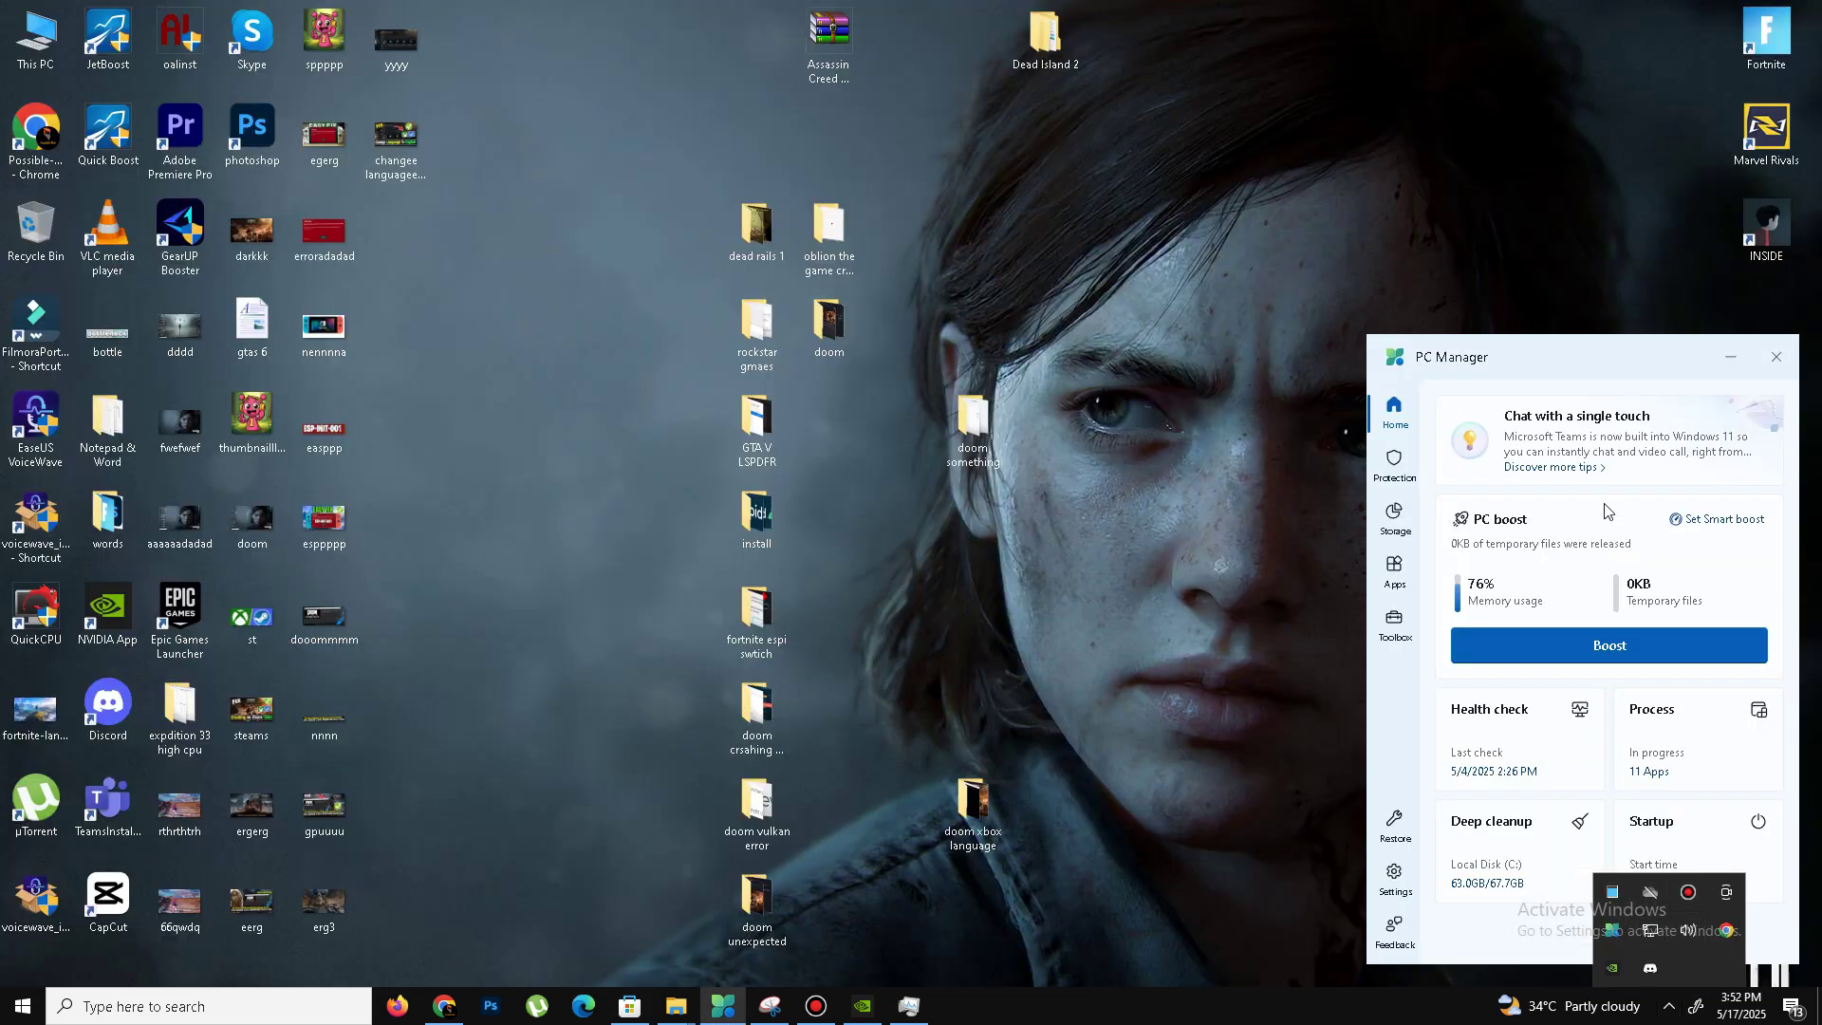
pyautogui.click(1634, 655)
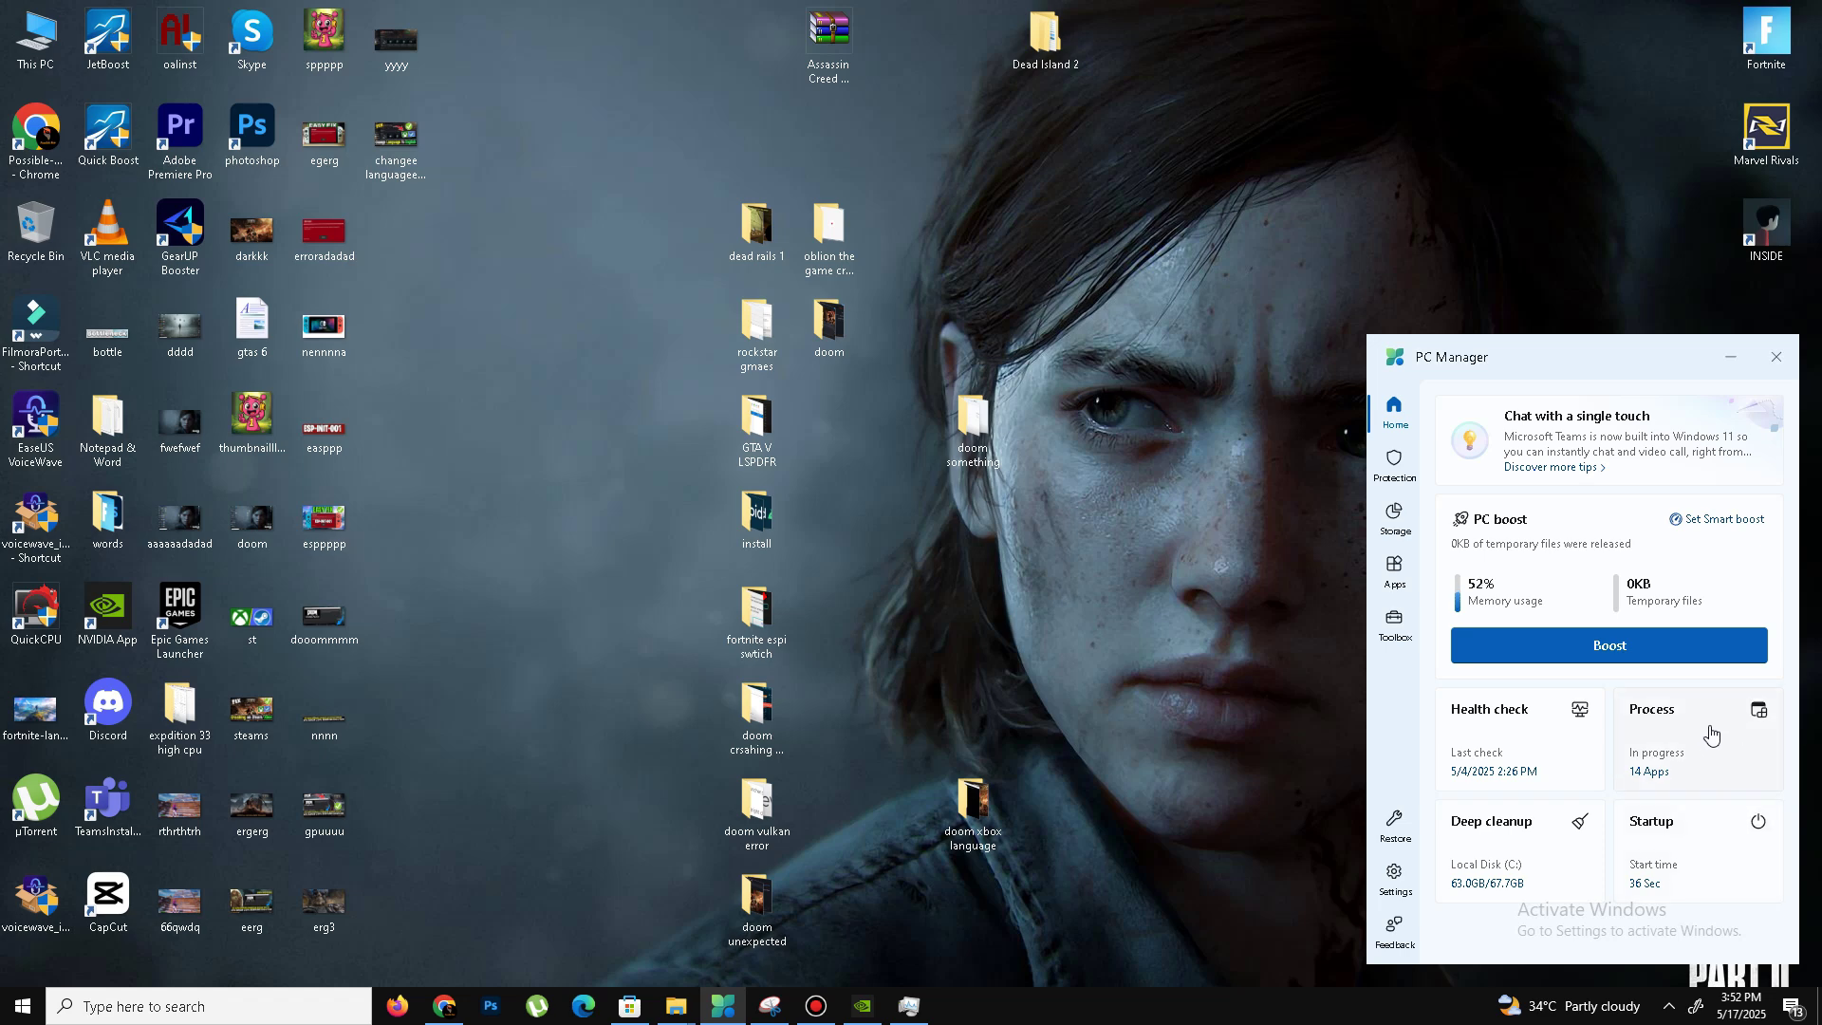
pyautogui.click(1712, 735)
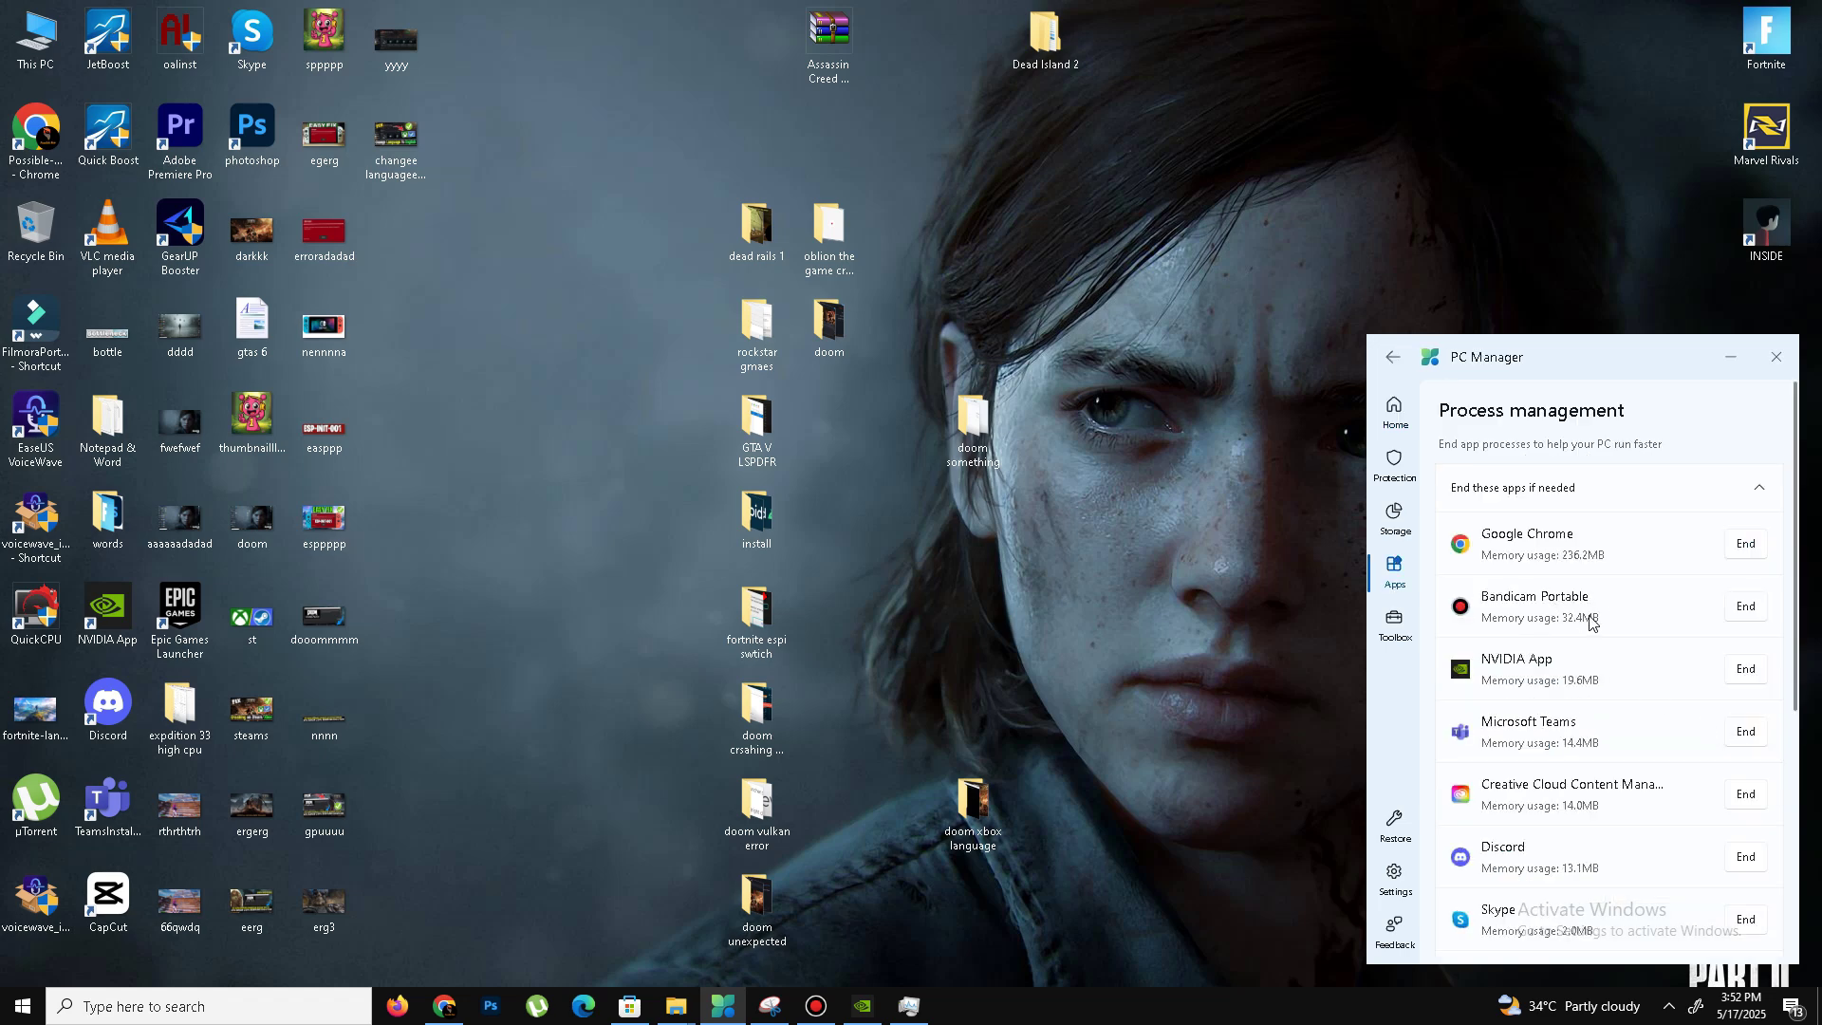
pyautogui.scroll(-3, 1566, 736)
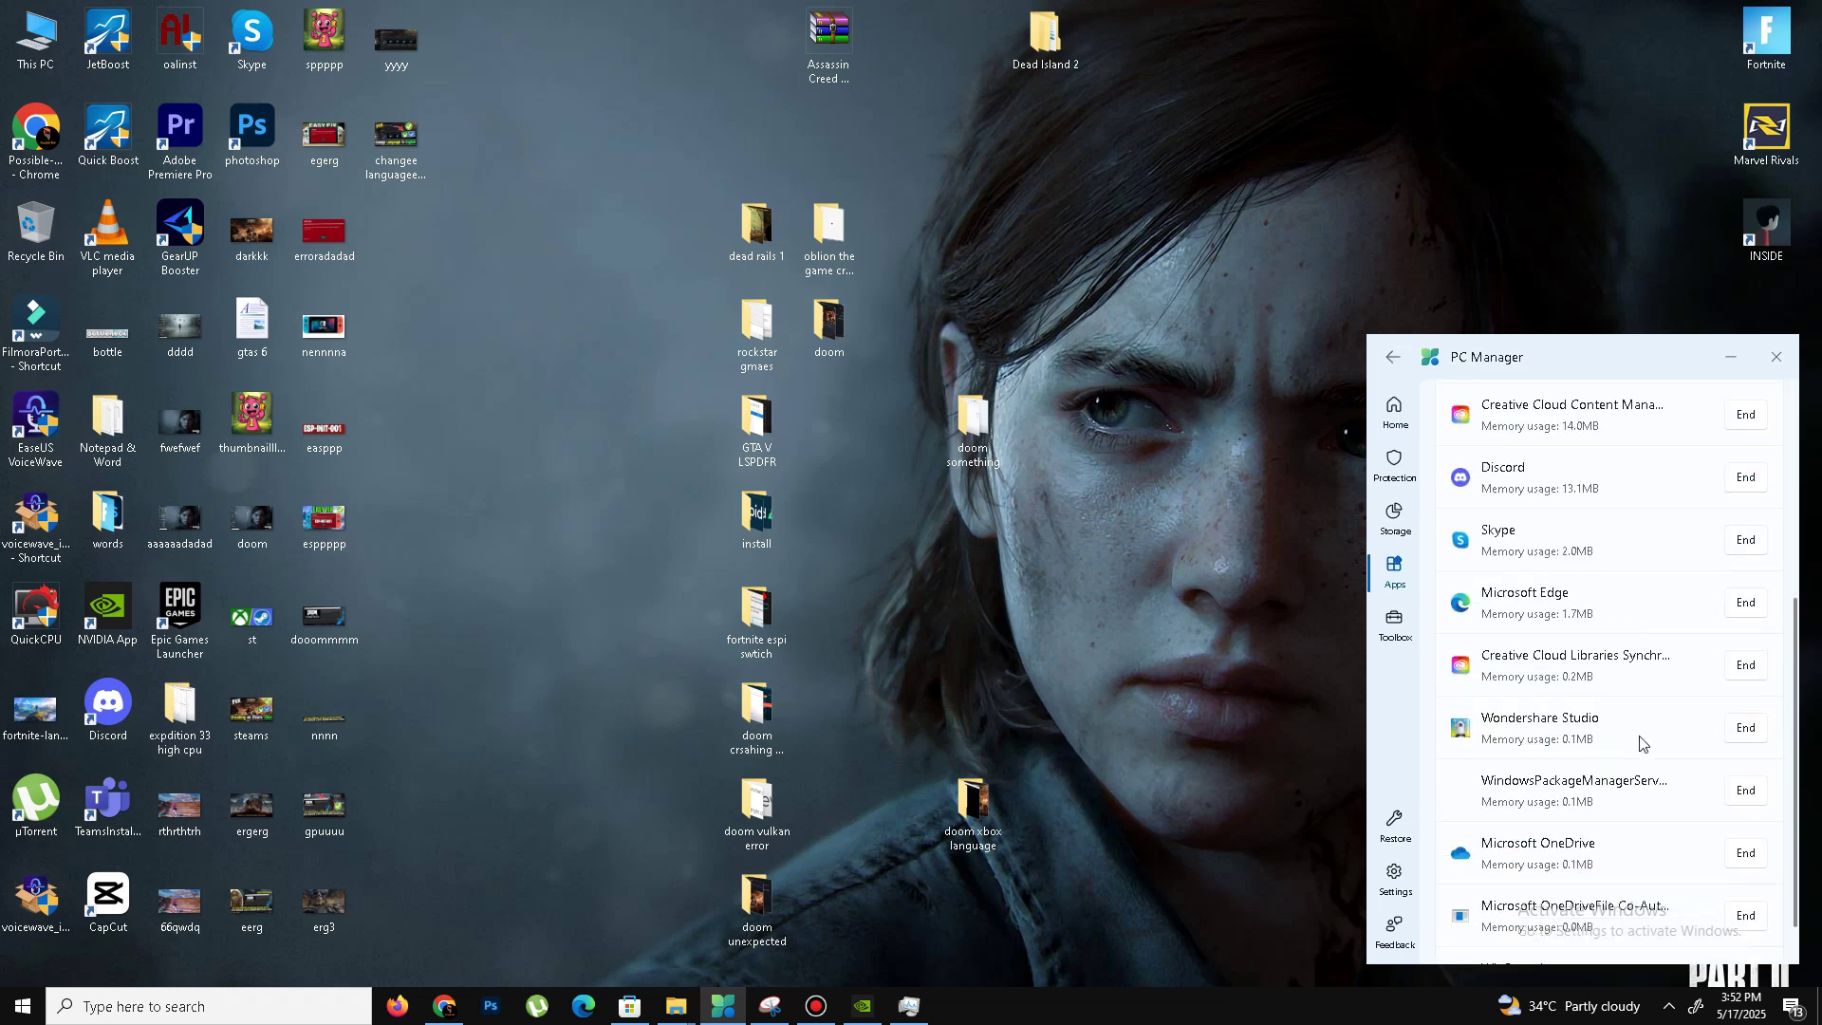
pyautogui.scroll(3, 1575, 707)
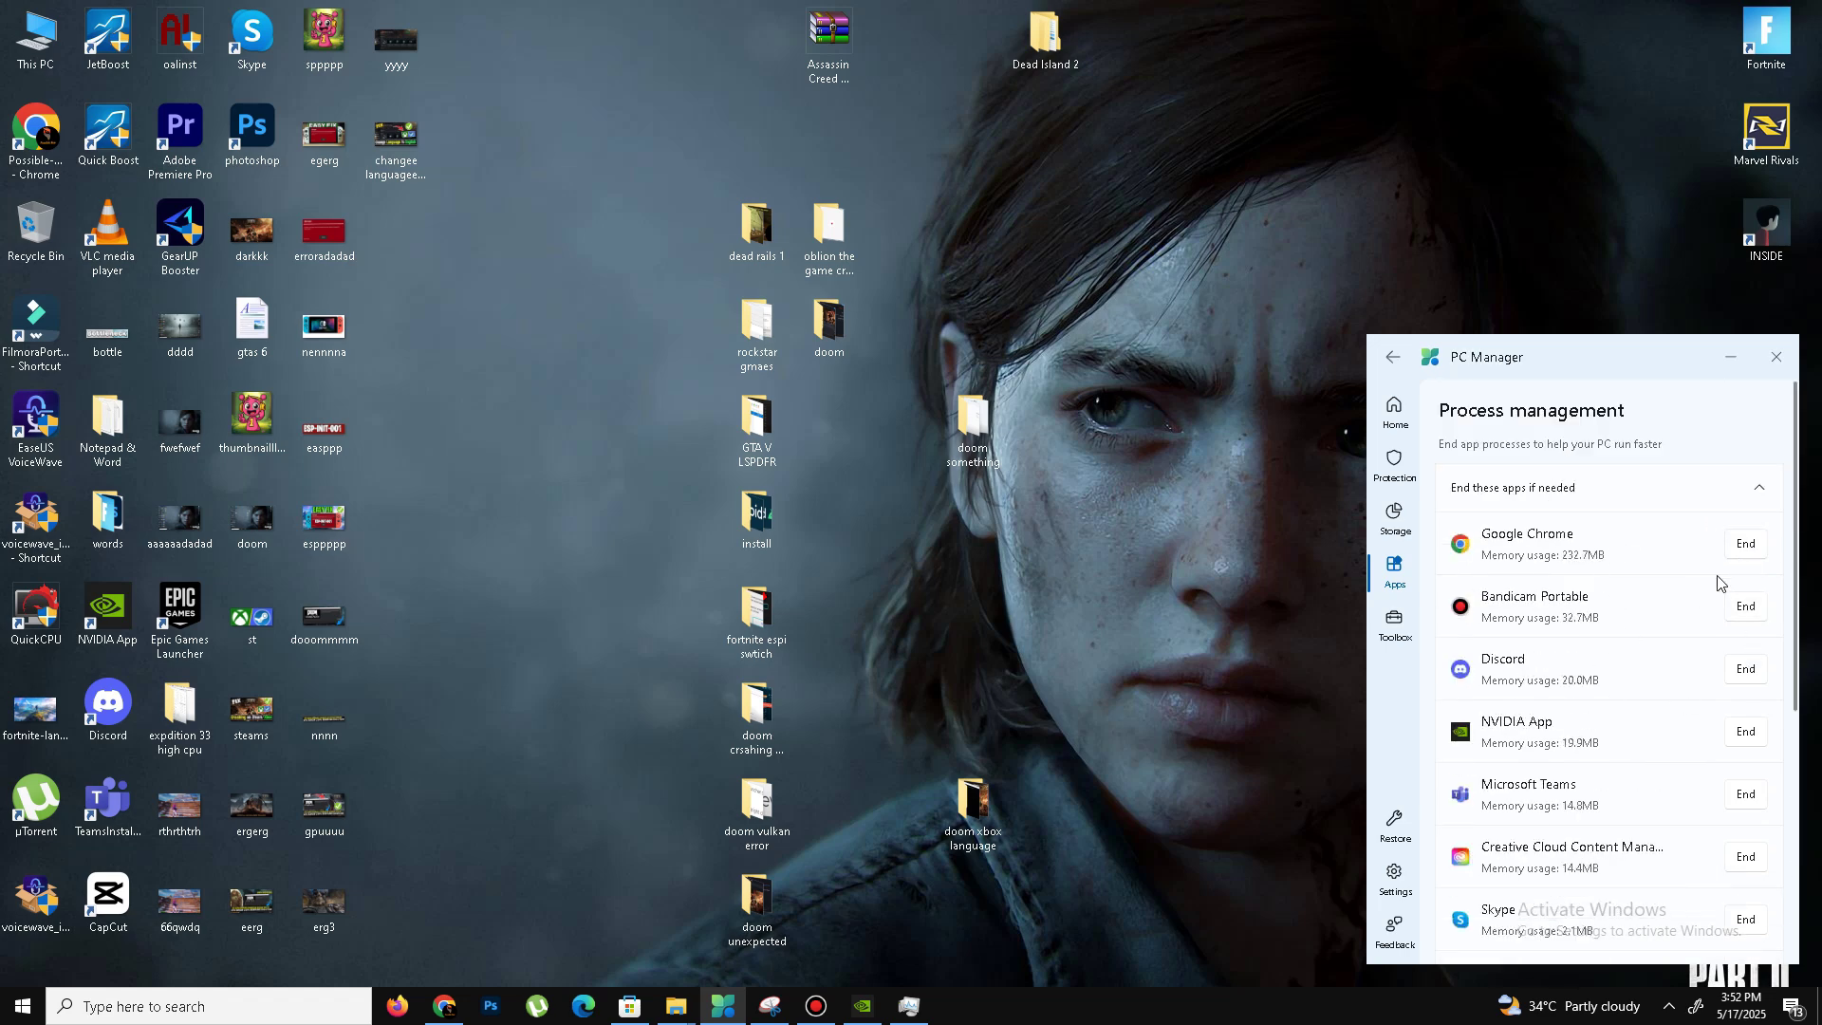
pyautogui.click(1394, 410)
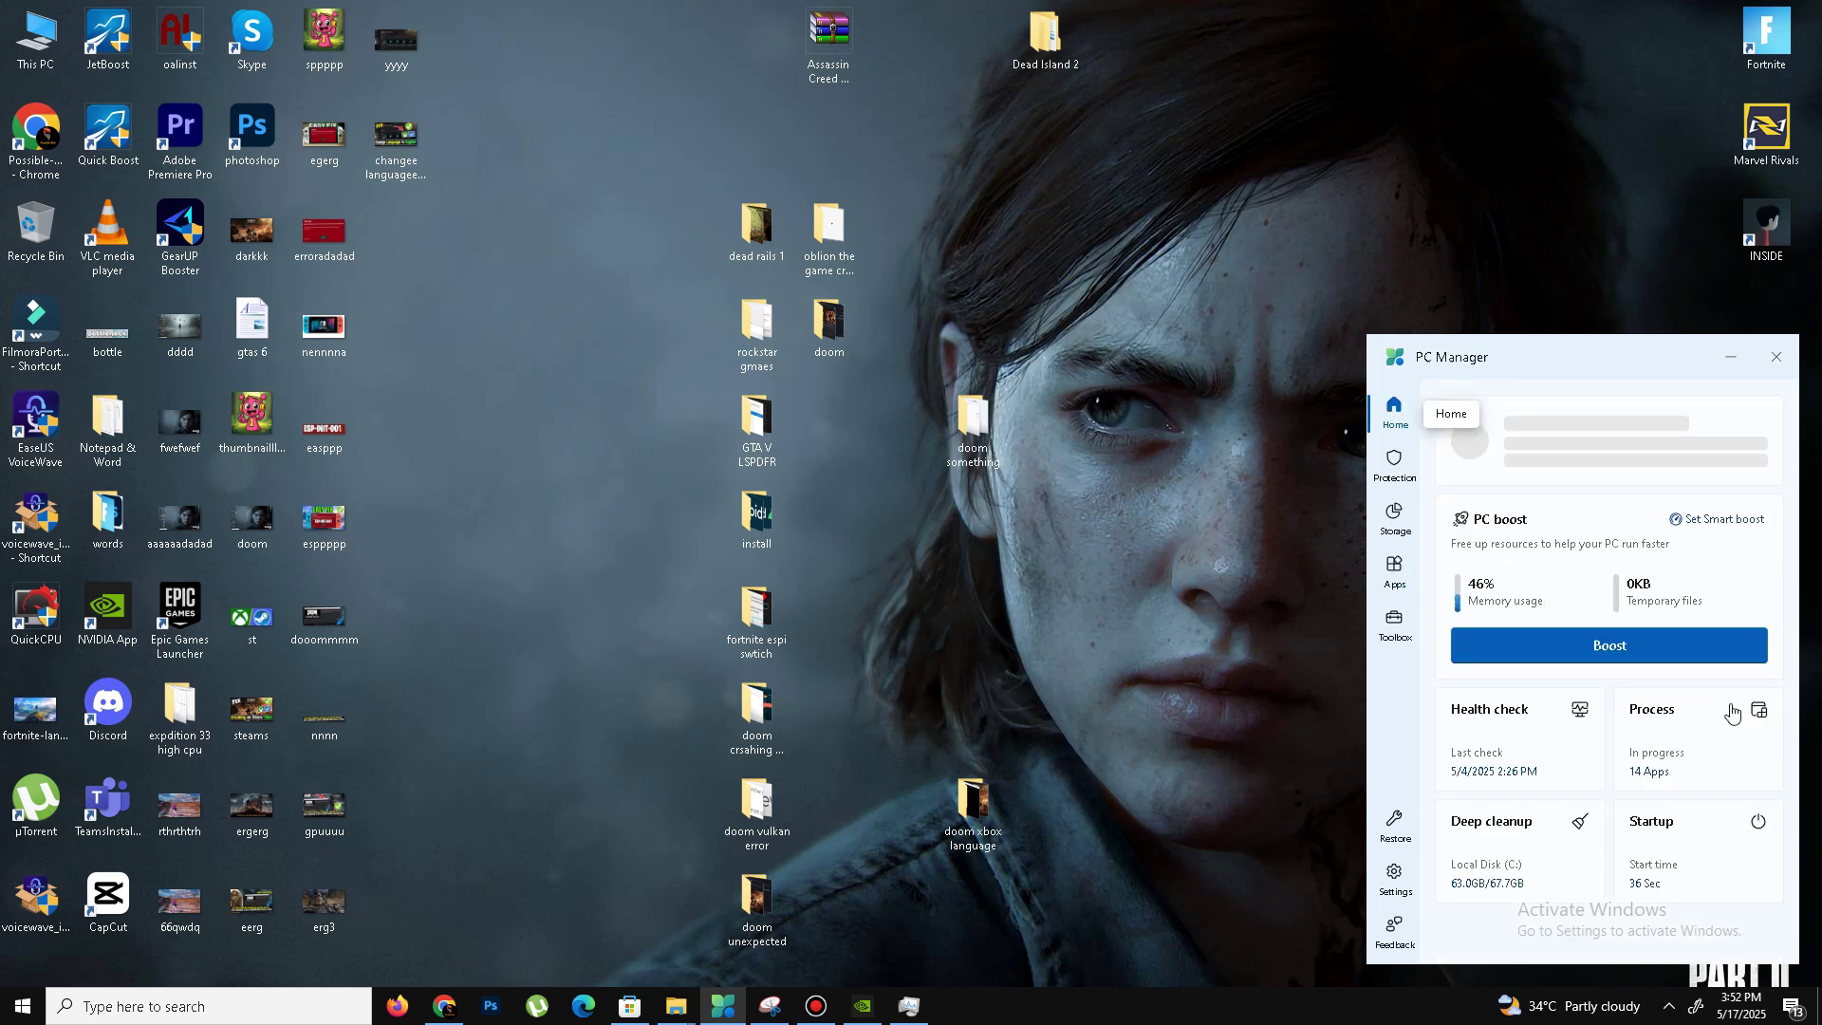
pyautogui.click(1711, 835)
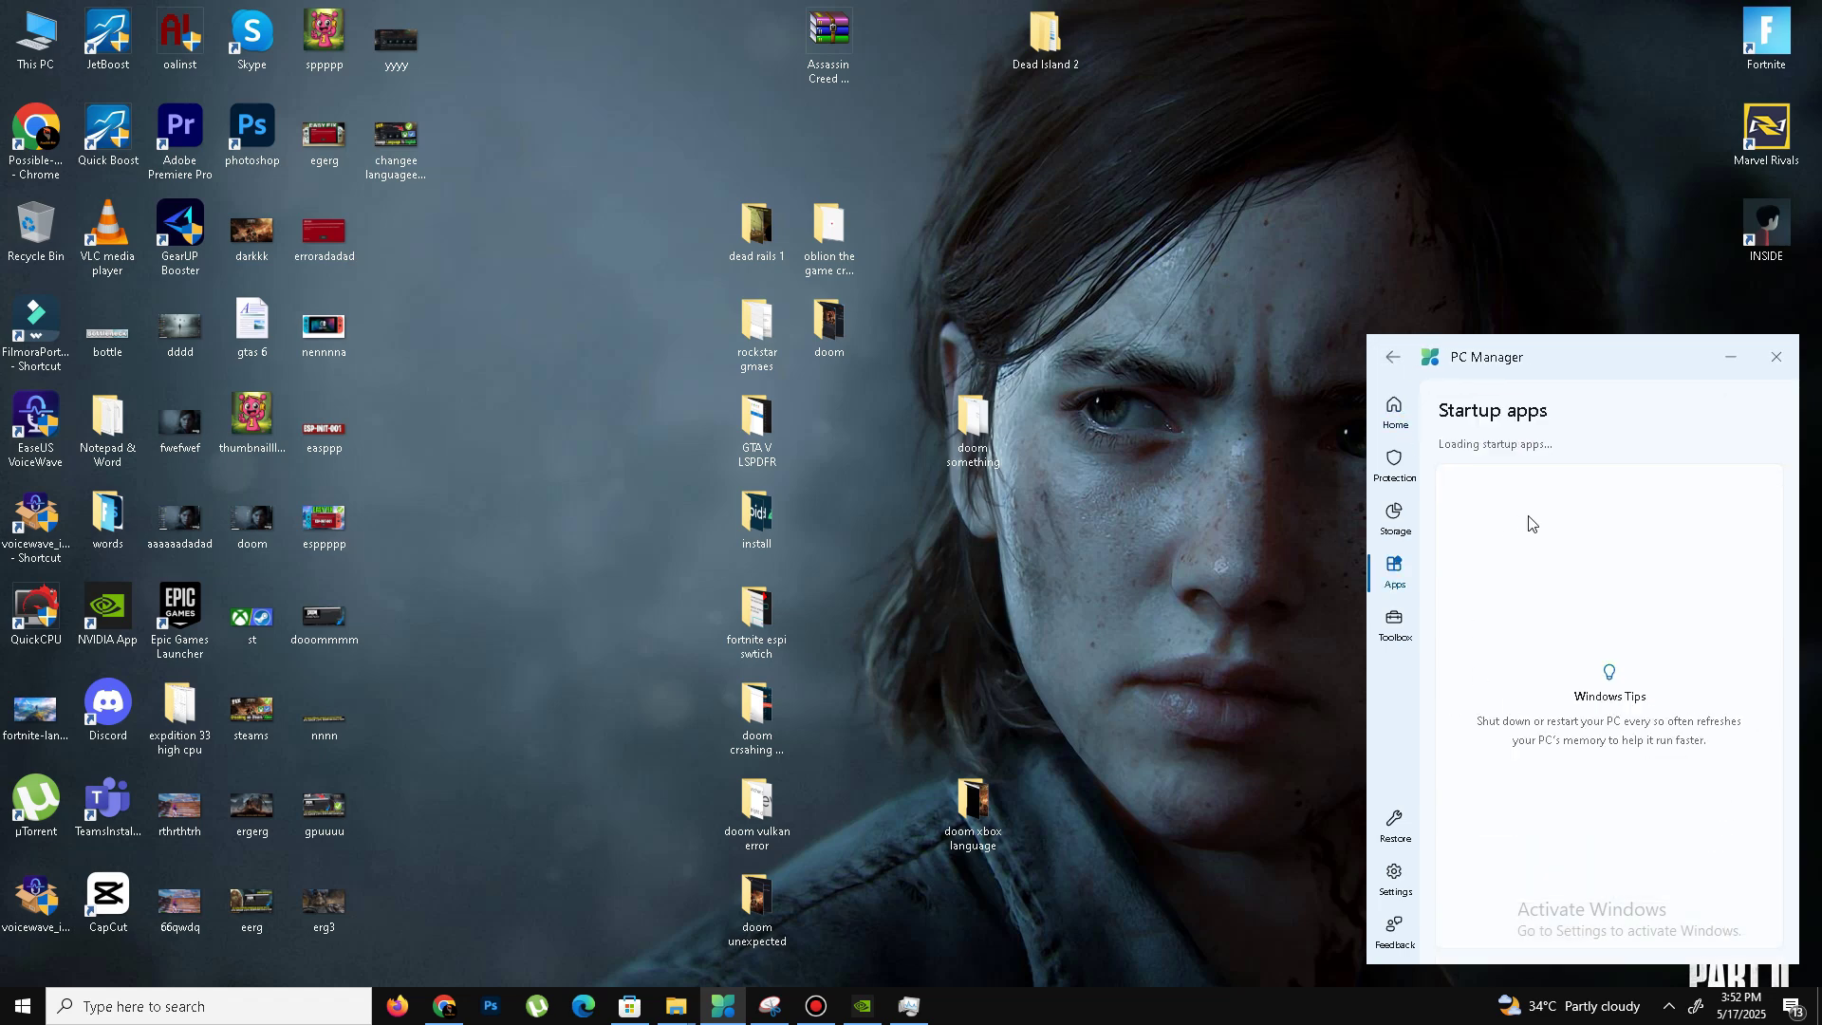
pyautogui.scroll(-2, 1588, 759)
pyautogui.scroll(2, 1585, 732)
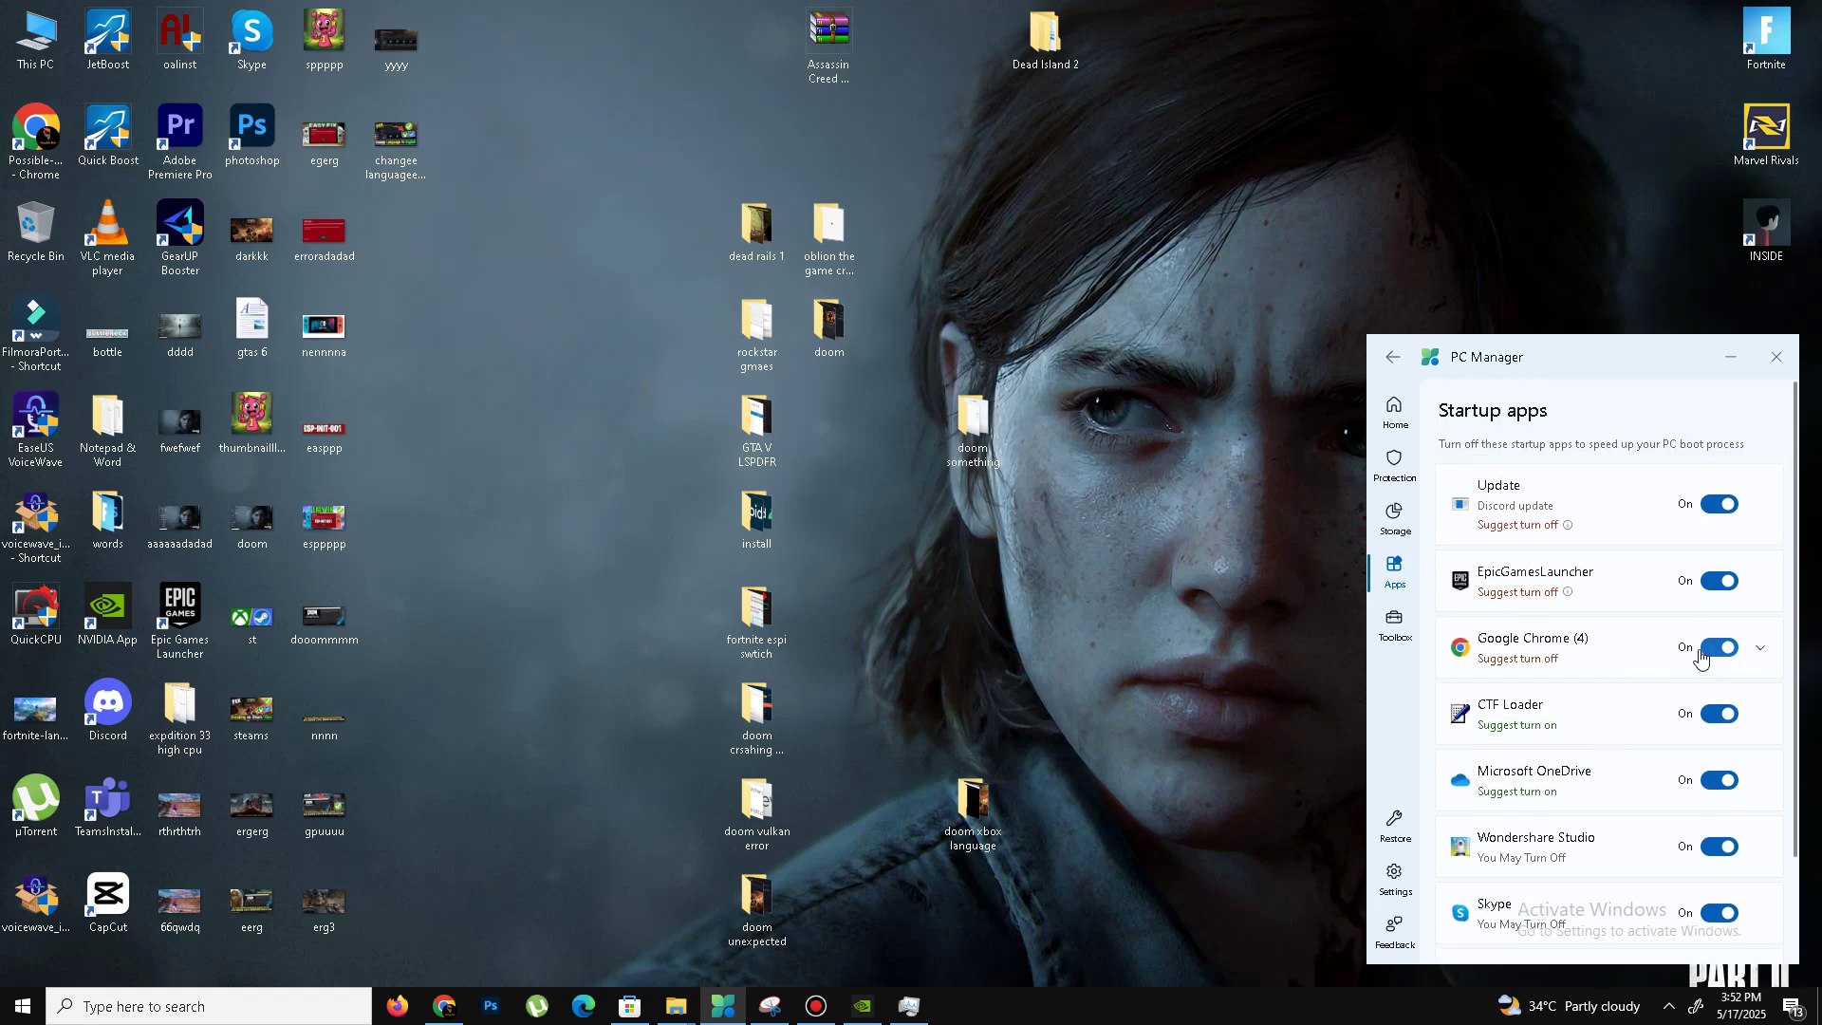
pyautogui.scroll(-2, 1576, 721)
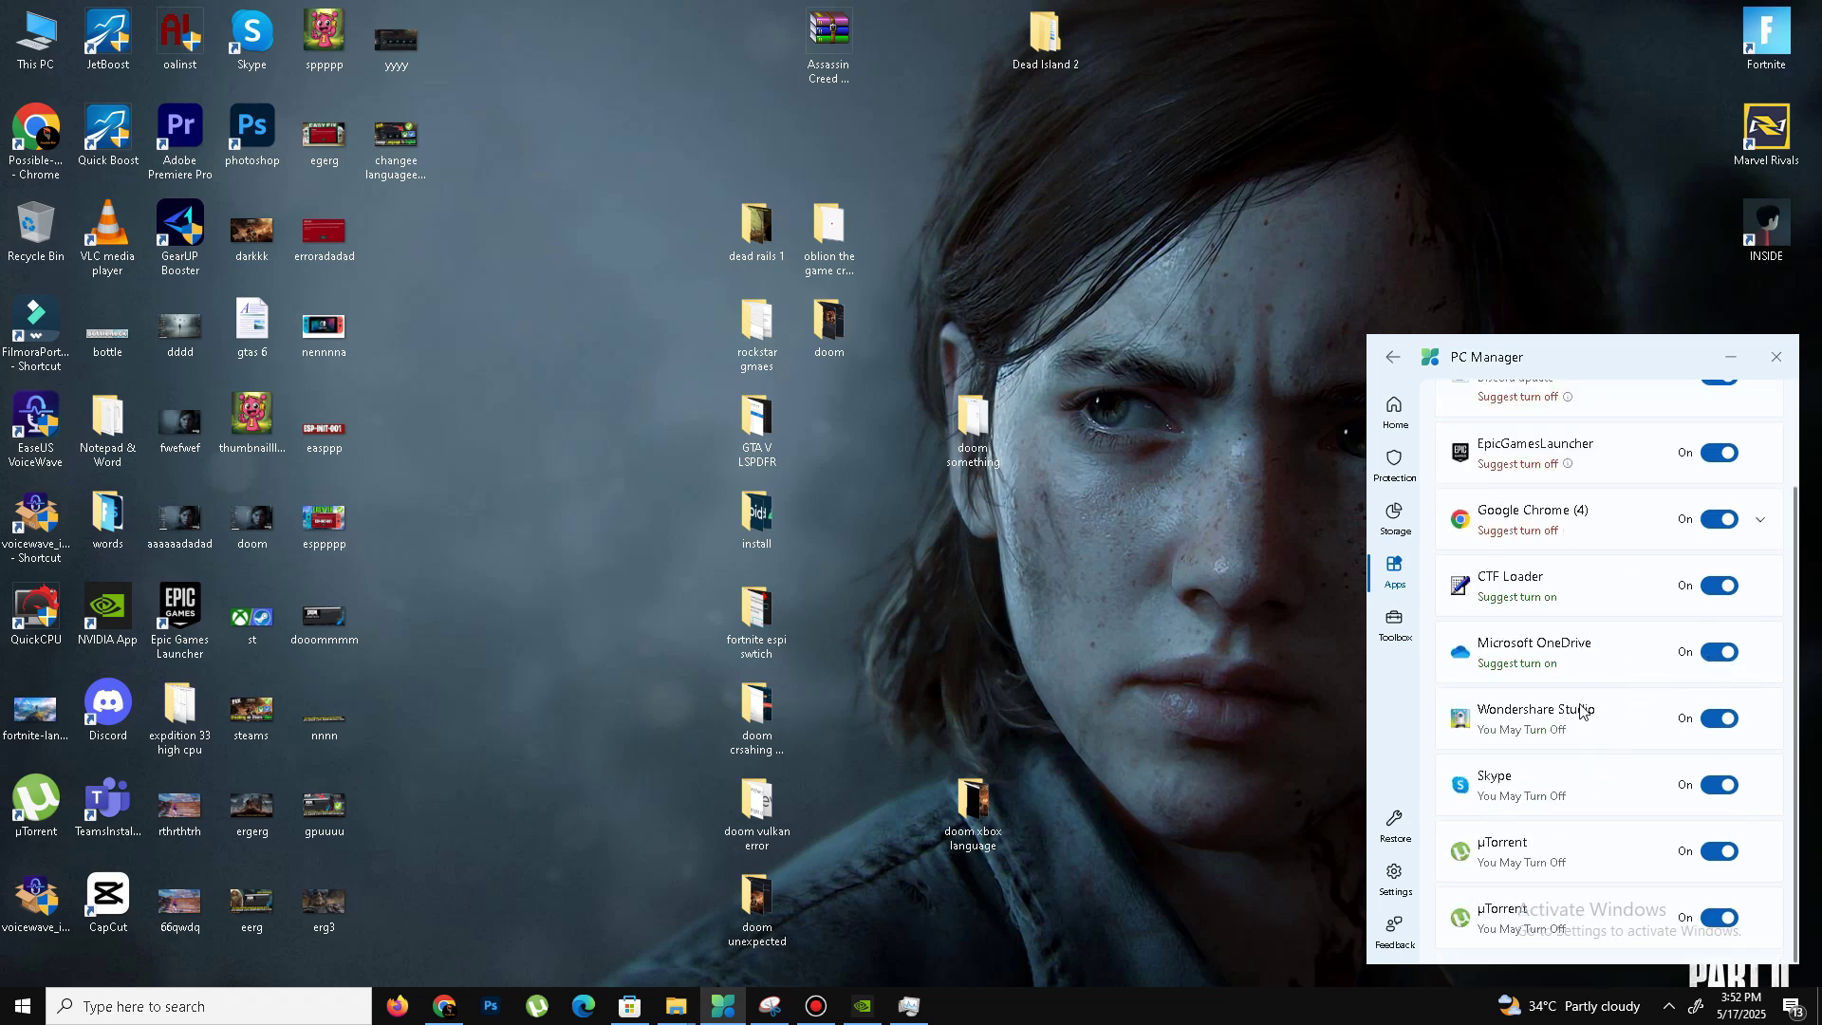
pyautogui.scroll(2, 1580, 711)
pyautogui.click(1393, 413)
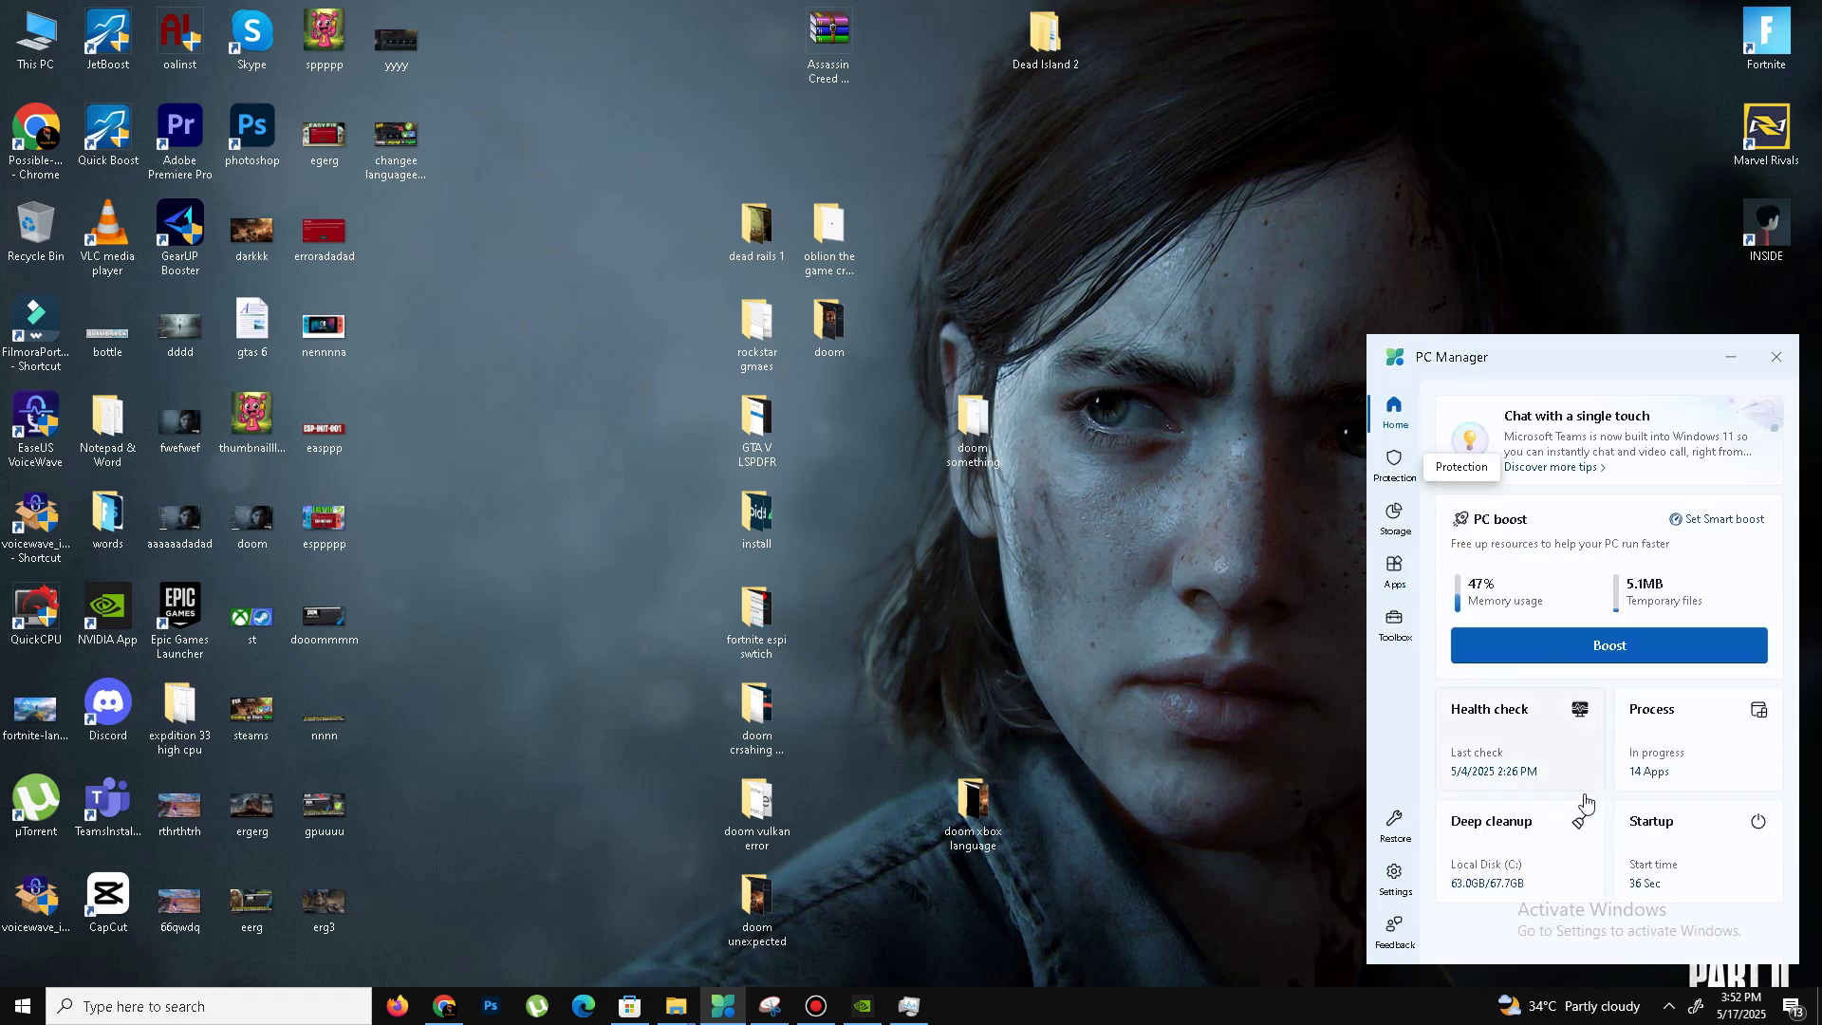
# Scan storage with Deep cleanup, then clean the 2.1GB of recommended items.
pyautogui.click(1531, 844)
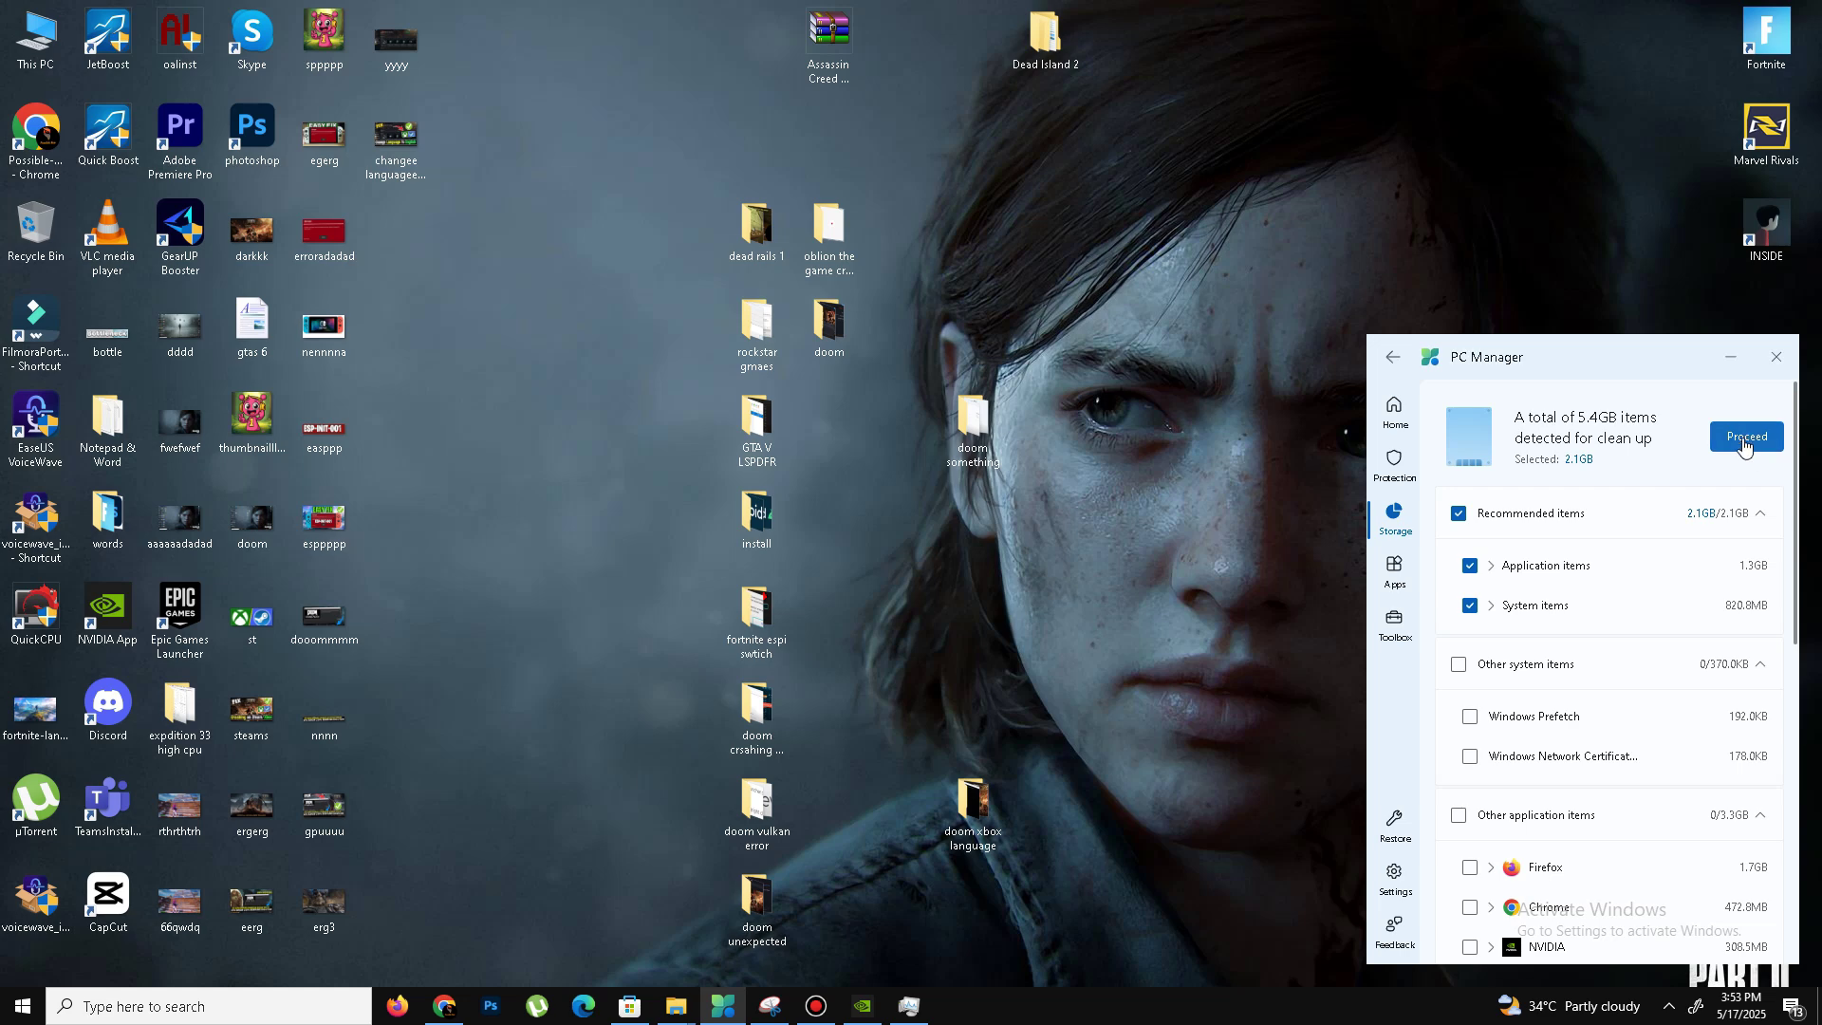
pyautogui.click(1743, 439)
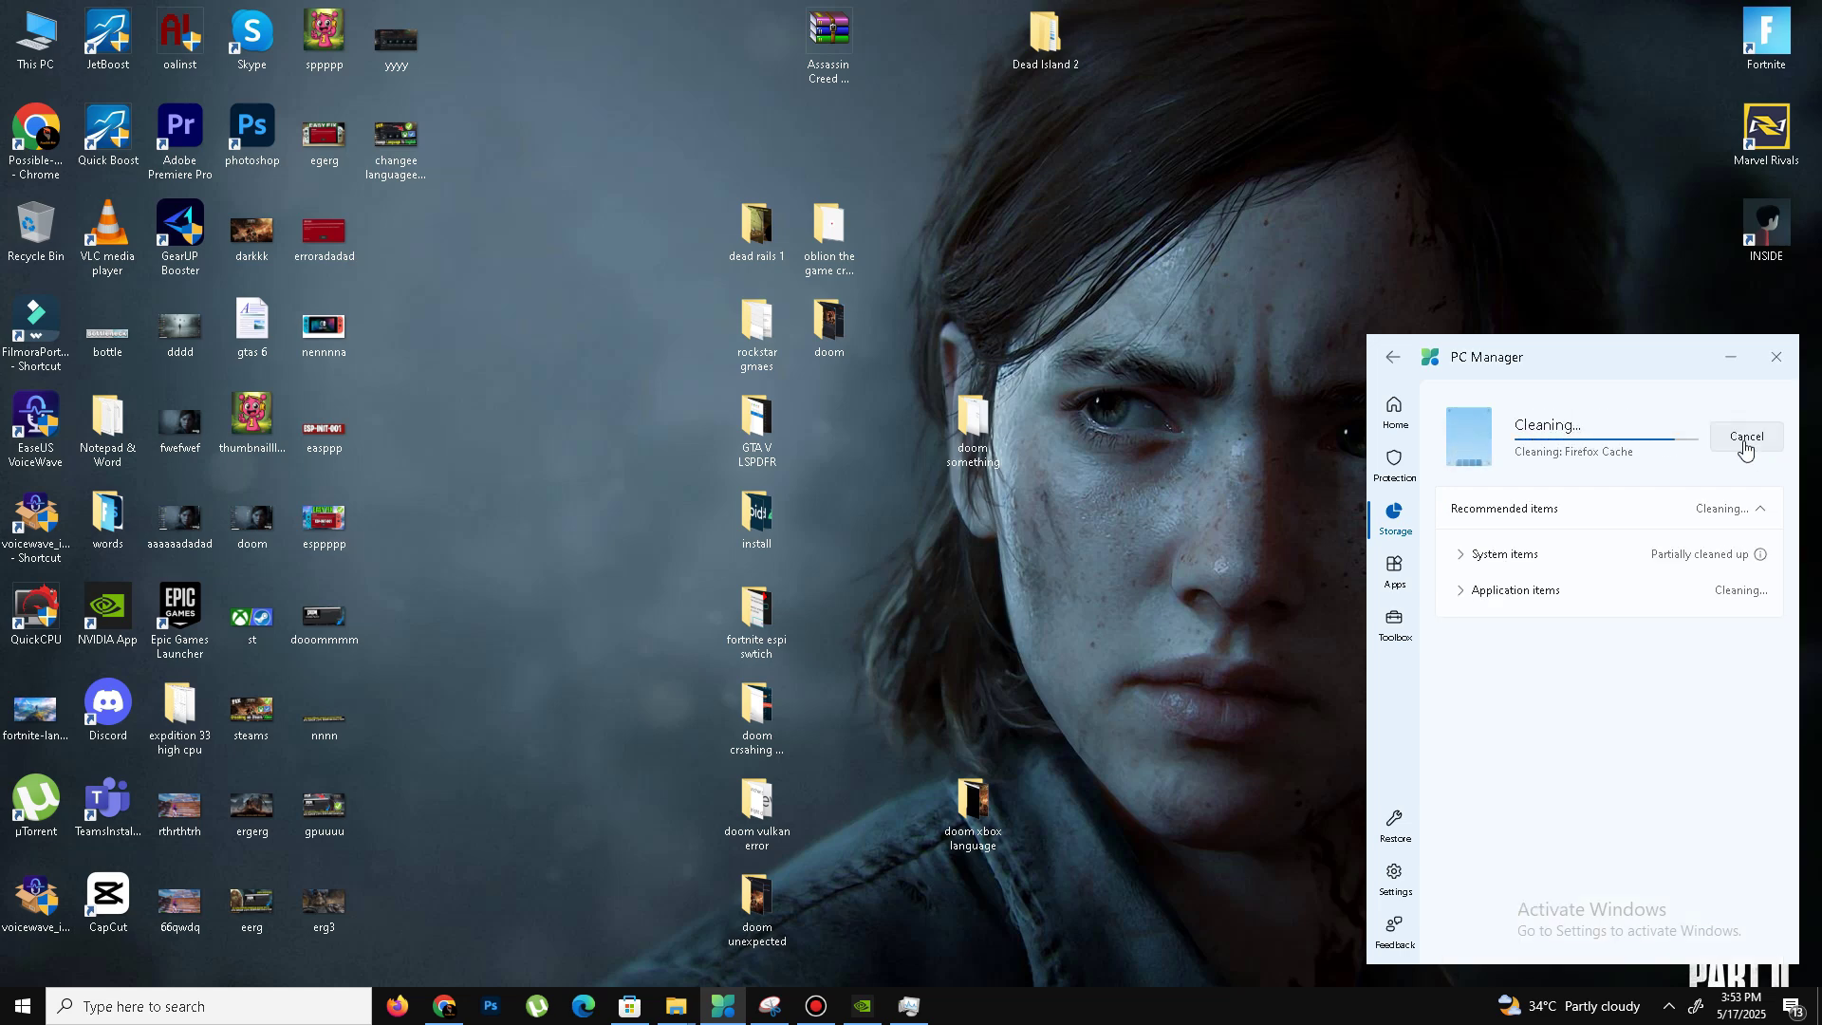